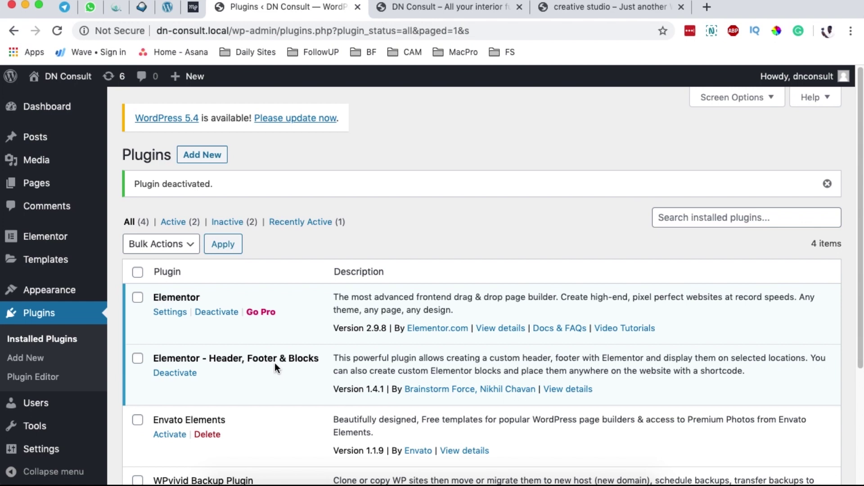
Step: Review the active Elementor and Elementor - Header, Footer & Blocks entries among the installed plugins
scroll(273, 356, "down", 2)
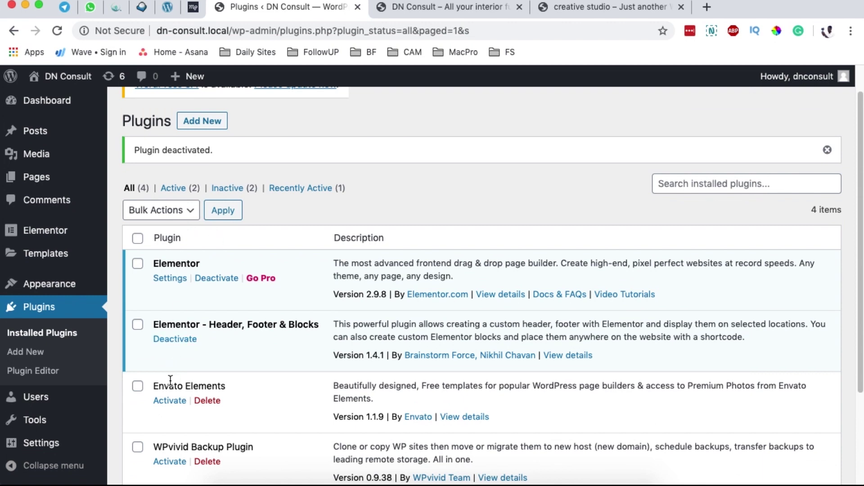
left_click(161, 263)
left_click(209, 266)
left_click_drag(181, 266, 204, 267)
left_click_drag(167, 324, 244, 324)
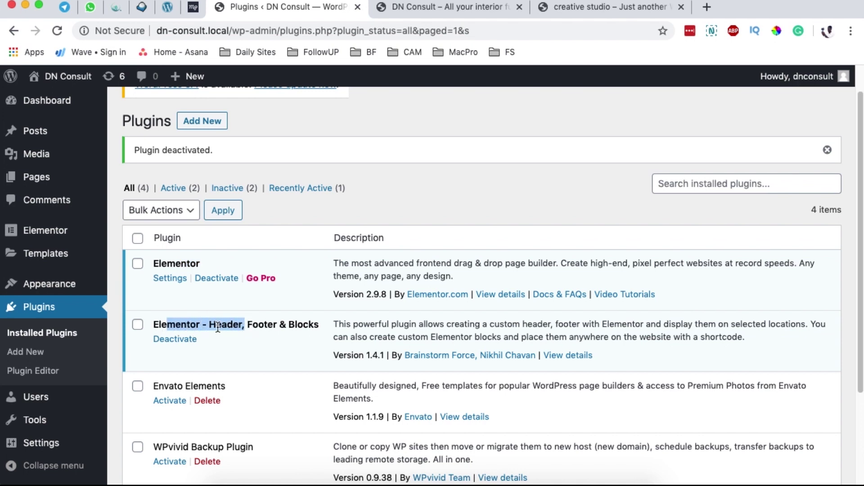
scroll(271, 338, "up", 2)
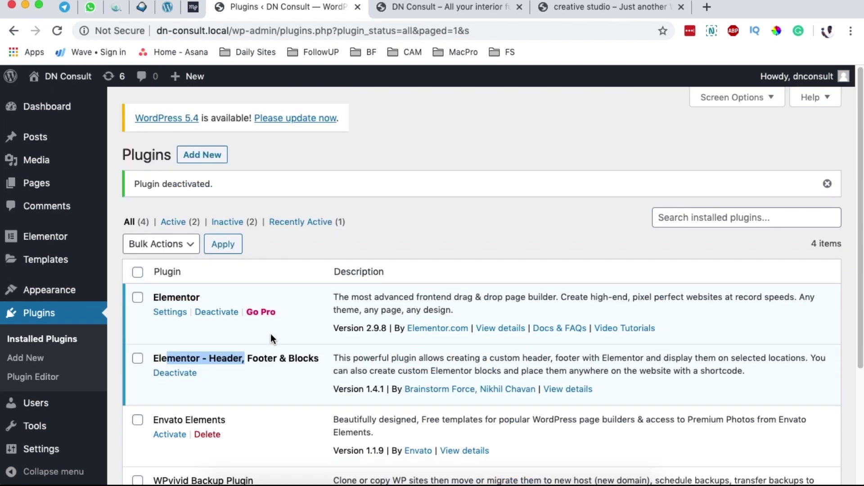
Step: Search the plugin directory for "header footer blocks" and check the install figure on the Elementor – Header, Footer & Blocks card
left_click(195, 161)
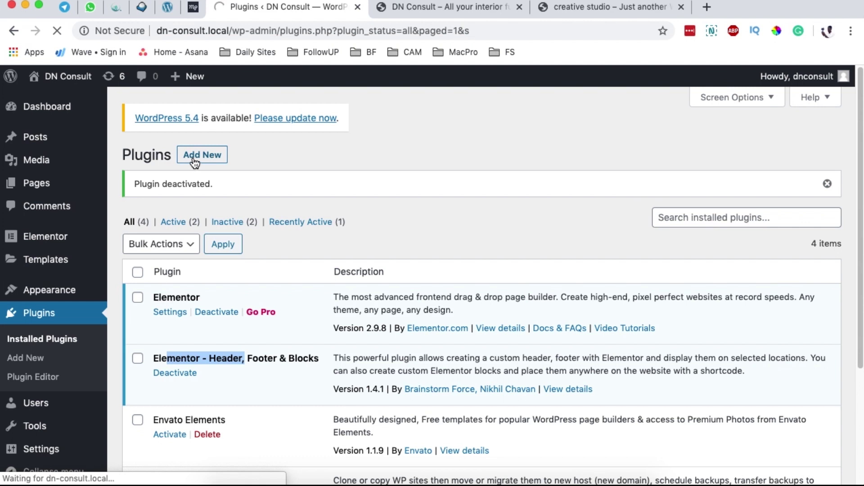
type("head")
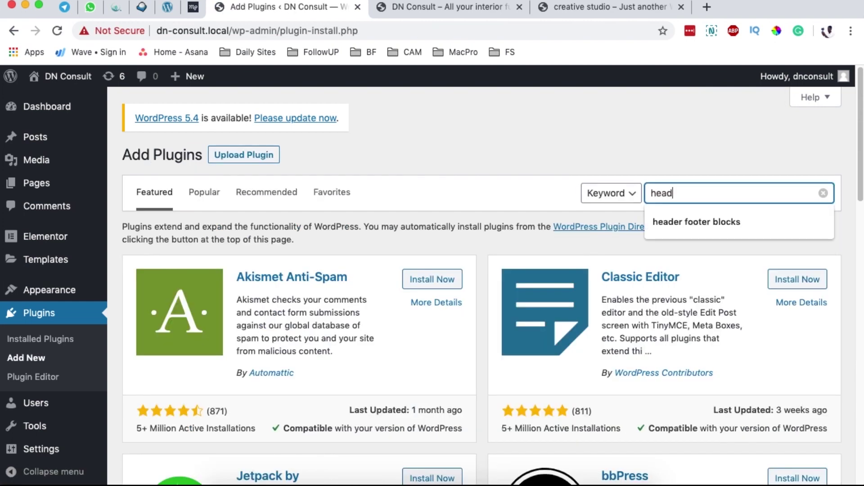
type("er footer blocks")
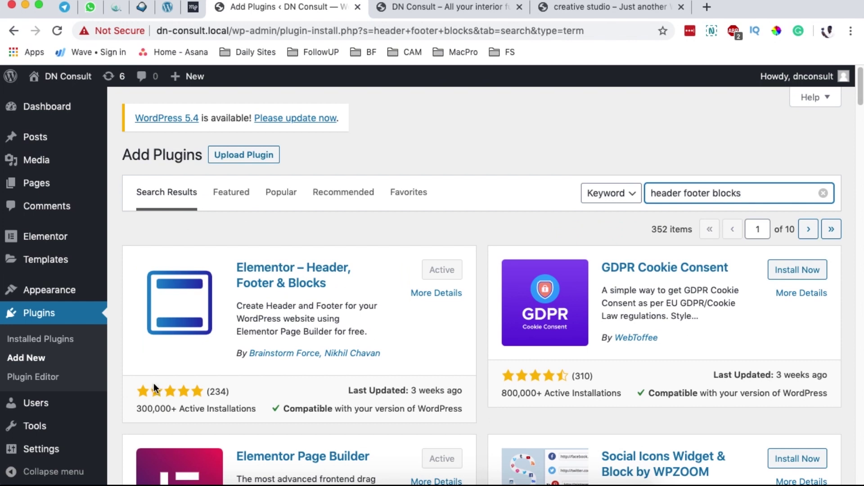
left_click_drag(135, 407, 181, 413)
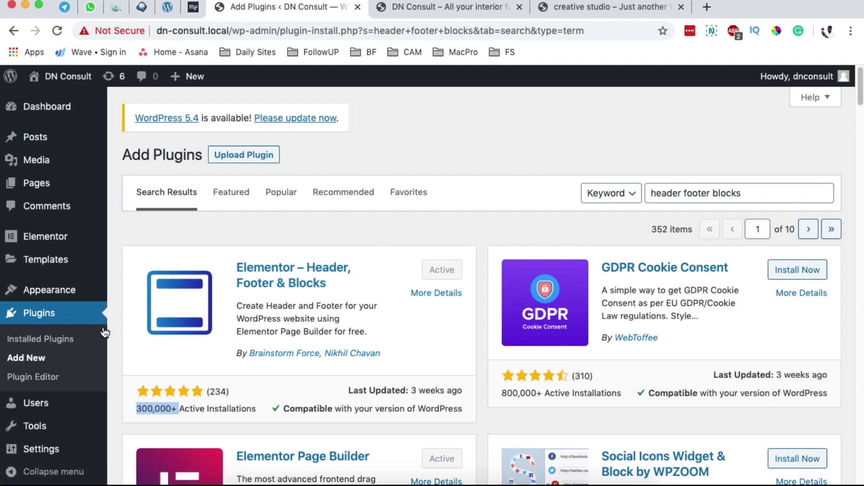
Step: Return to the installed plugins list and examine the DN Consult homepage from its header down to the footer
left_click(36, 342)
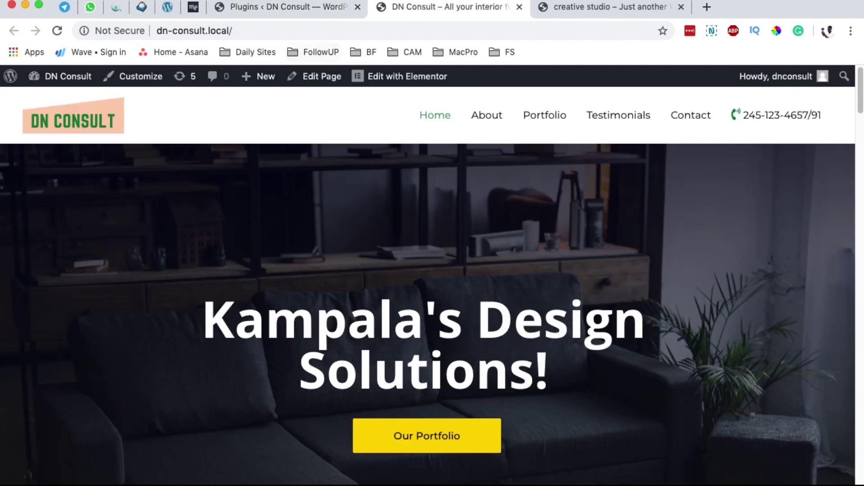
left_click(314, 7)
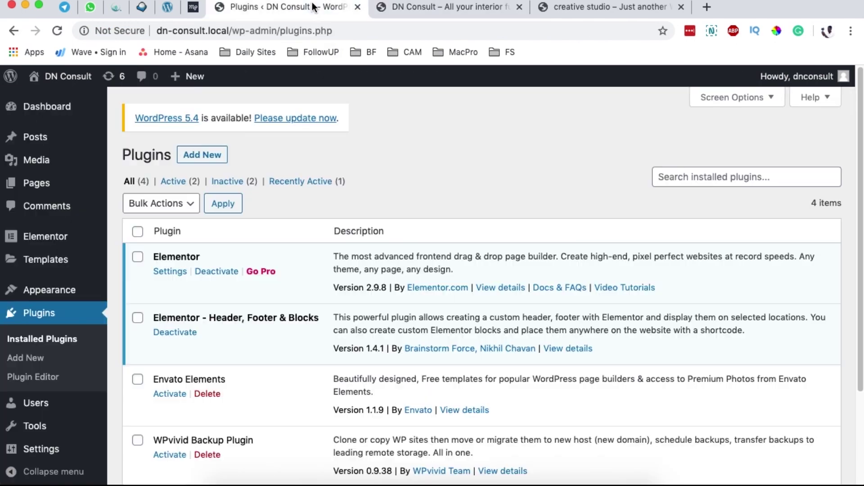
left_click(443, 9)
scroll(540, 279, "down", 5)
scroll(541, 300, "down", 15)
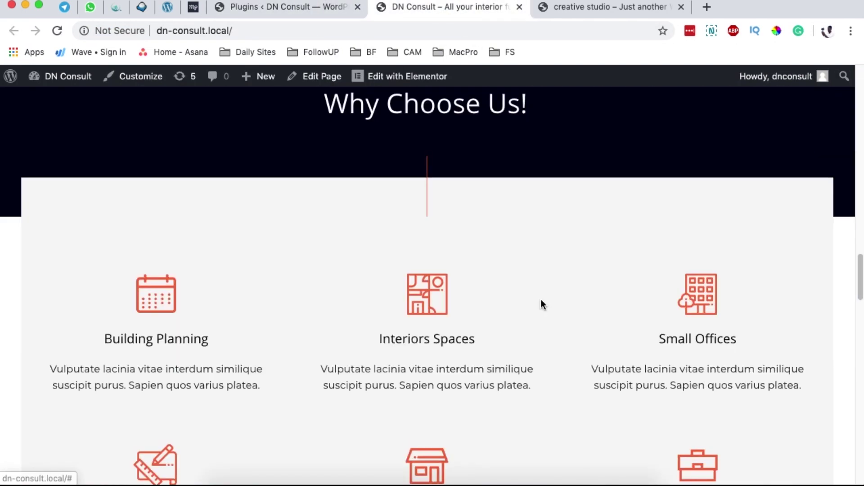
scroll(540, 297, "up", 10)
scroll(545, 293, "up", 10)
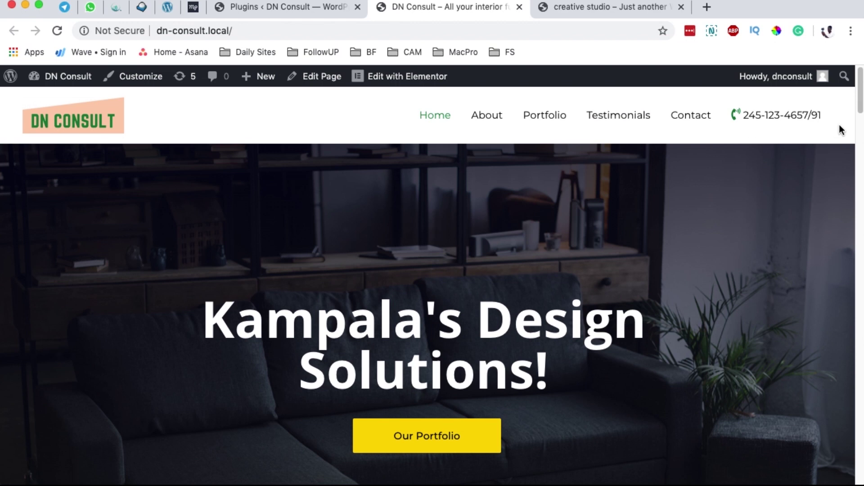
scroll(637, 239, "down", 20)
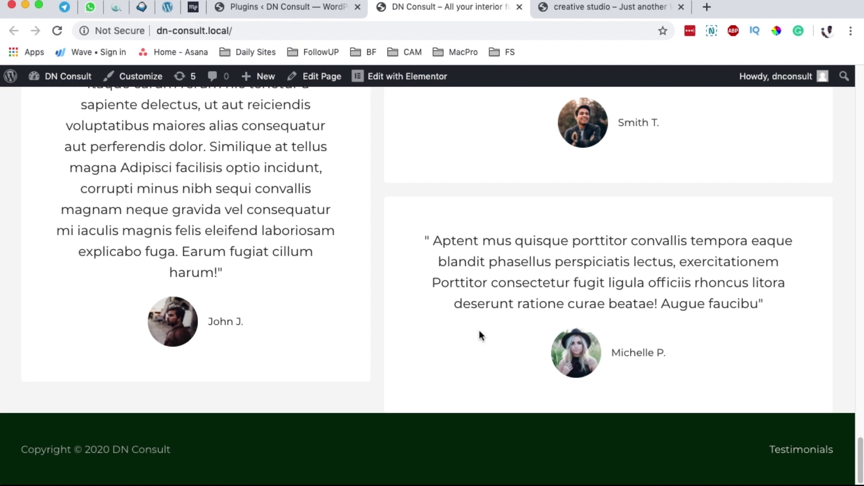
scroll(480, 333, "up", 20)
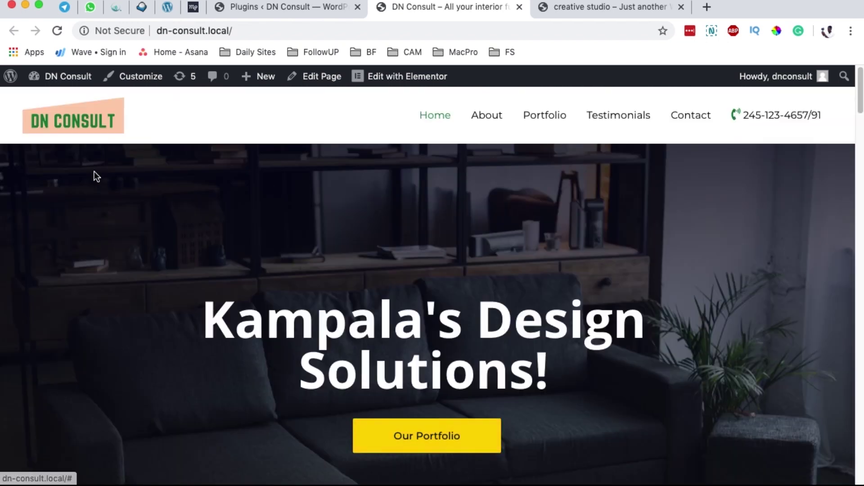
scroll(729, 302, "down", 10)
left_click(288, 7)
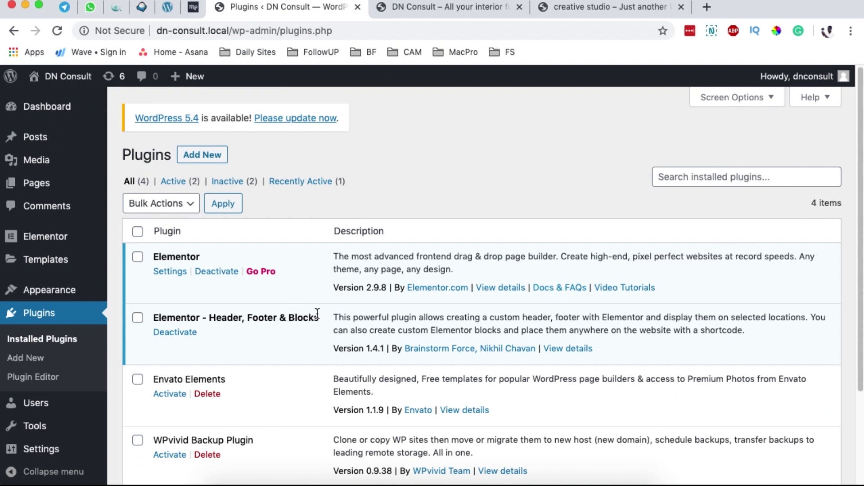
left_click(435, 7)
scroll(367, 273, "down", 4)
scroll(365, 261, "up", 4)
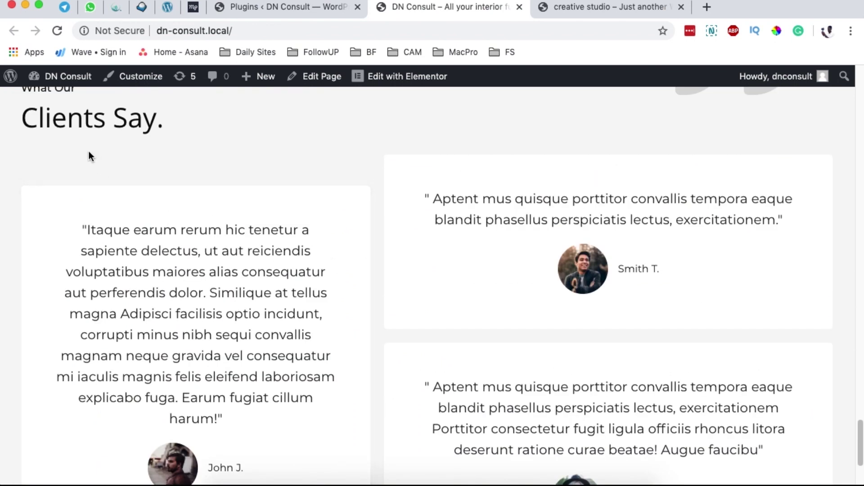
scroll(747, 324, "down", 4)
scroll(755, 338, "up", 5)
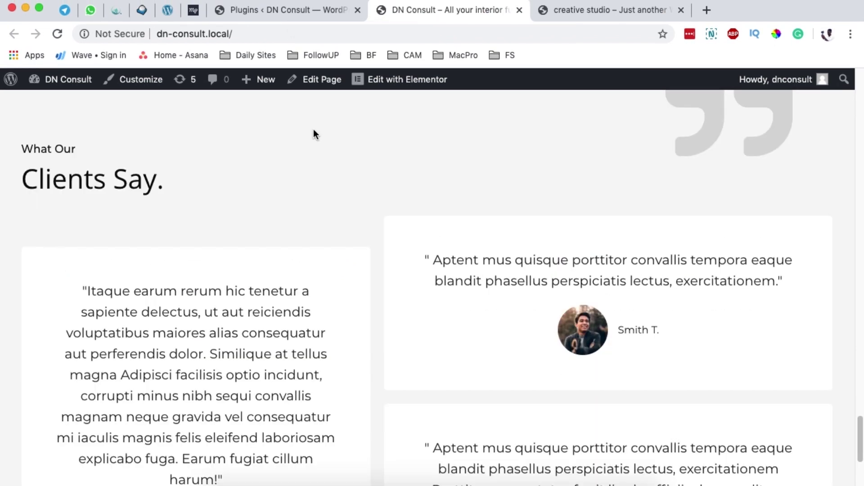
Step: Open the Header Footer Builder from the WordPress dashboard and move the draft Footer template to the trash
left_click(252, 9)
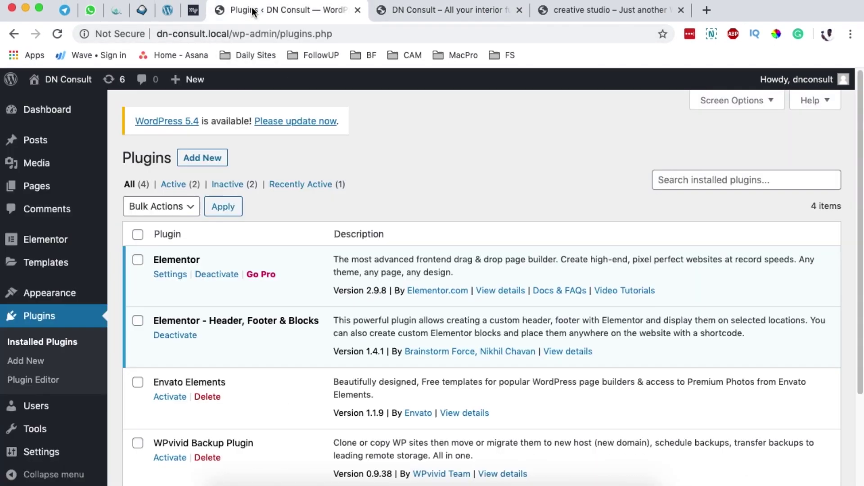
scroll(519, 201, "down", 2)
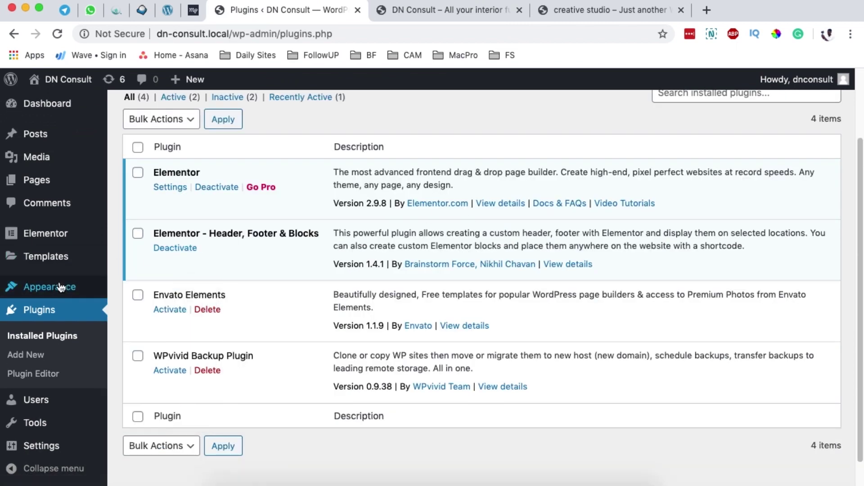
mouse_move(61, 286)
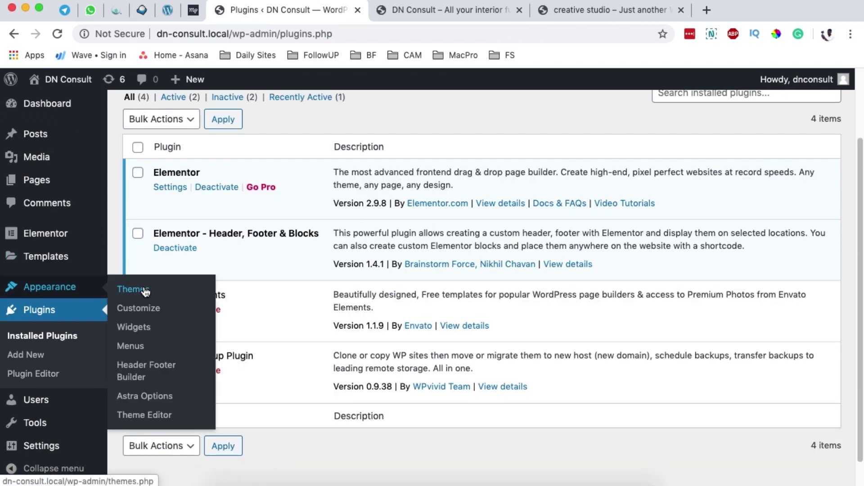
left_click(146, 371)
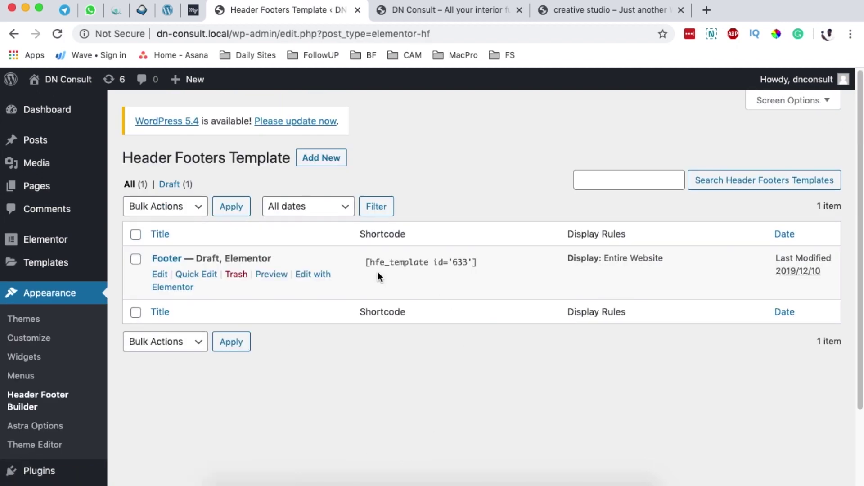
mouse_move(283, 290)
left_click(235, 275)
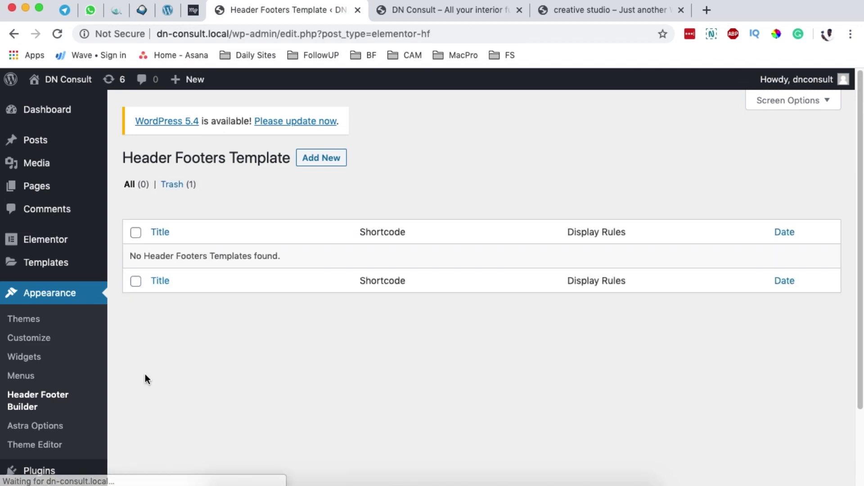
Step: Add a new header footer template titled "Header" and set its template type to Header
left_click(322, 158)
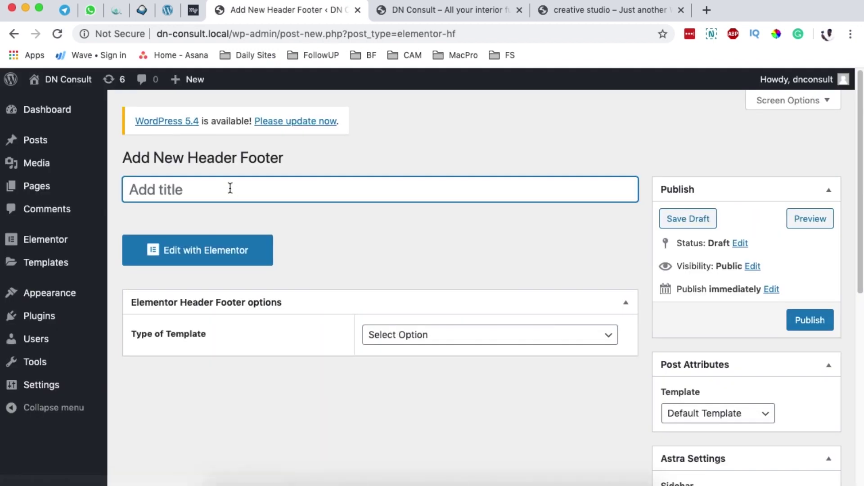
type("Header")
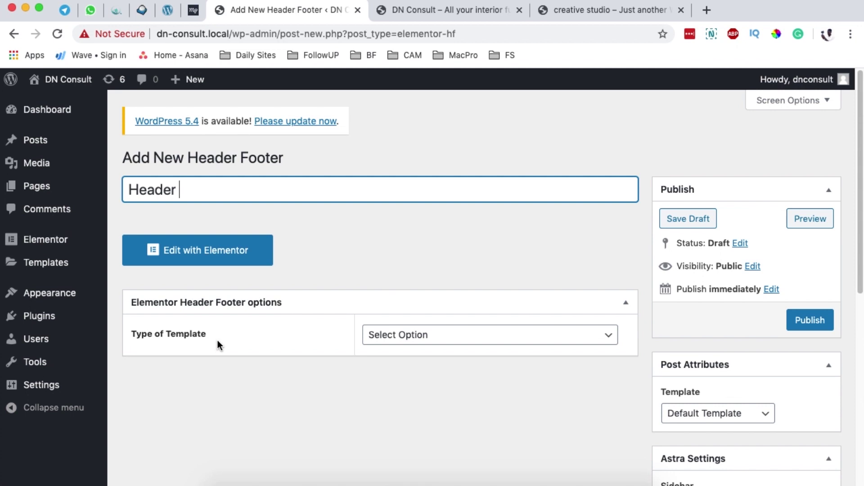
left_click(466, 338)
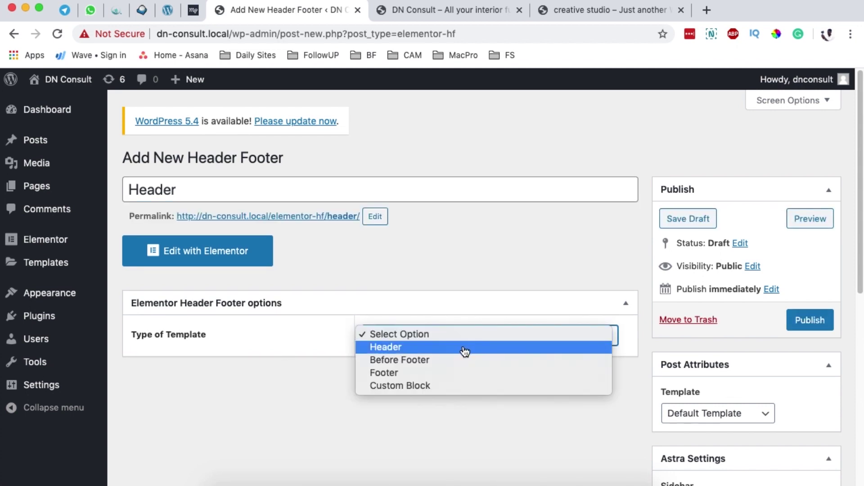
left_click(465, 348)
Step: Set the Header template to display on the Entire Website and review the other available display locations
scroll(334, 381, "down", 5)
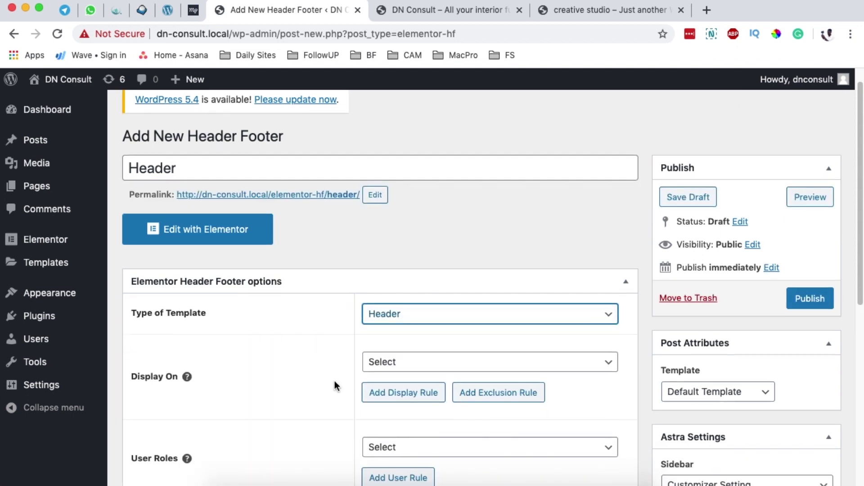
left_click(399, 268)
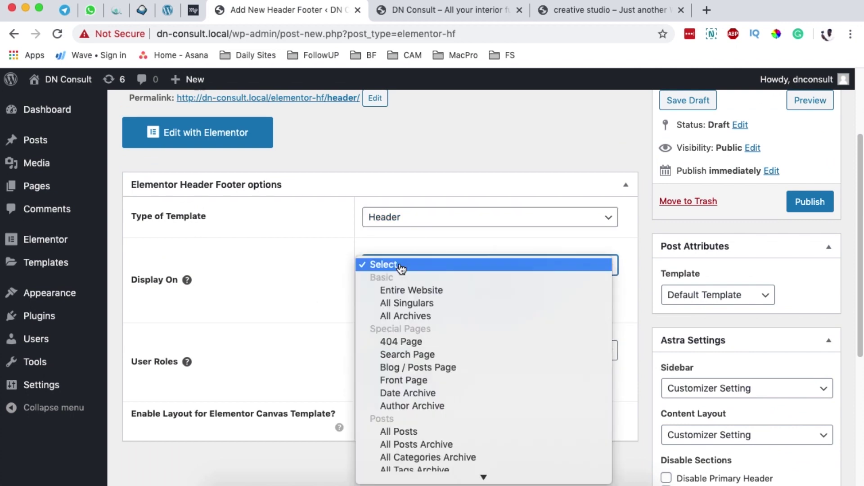
left_click(414, 290)
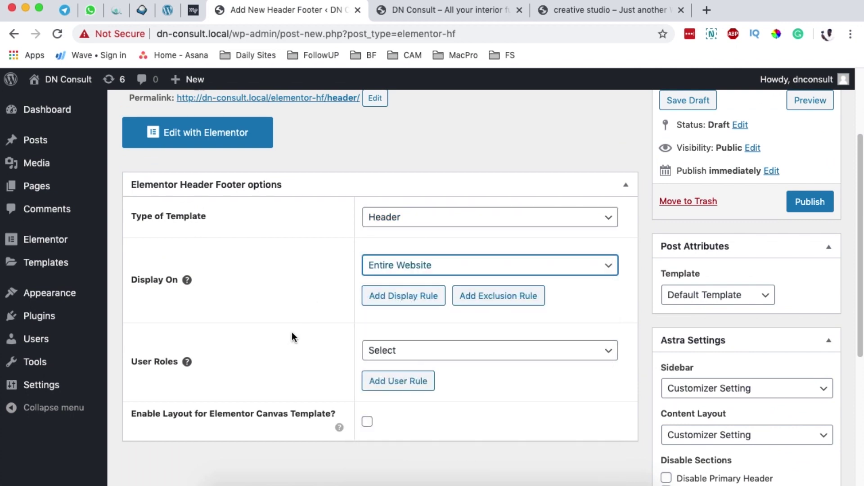
left_click(392, 270)
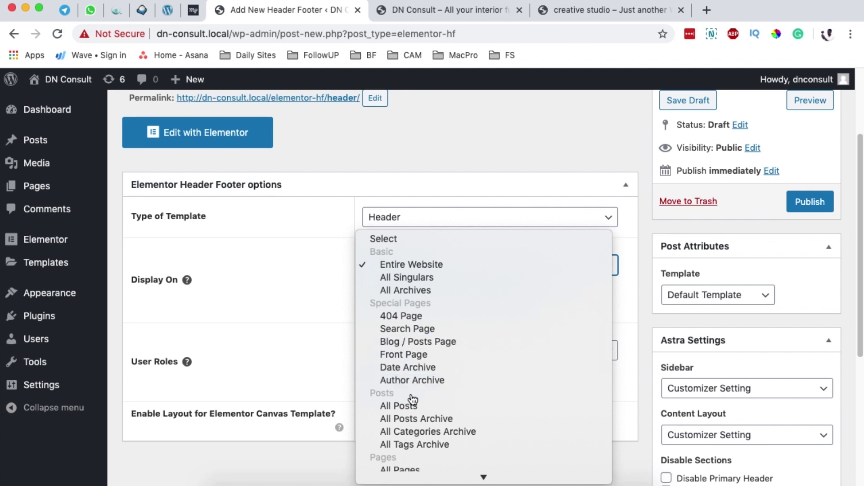
scroll(413, 398, "down", 2)
scroll(413, 397, "down", 2)
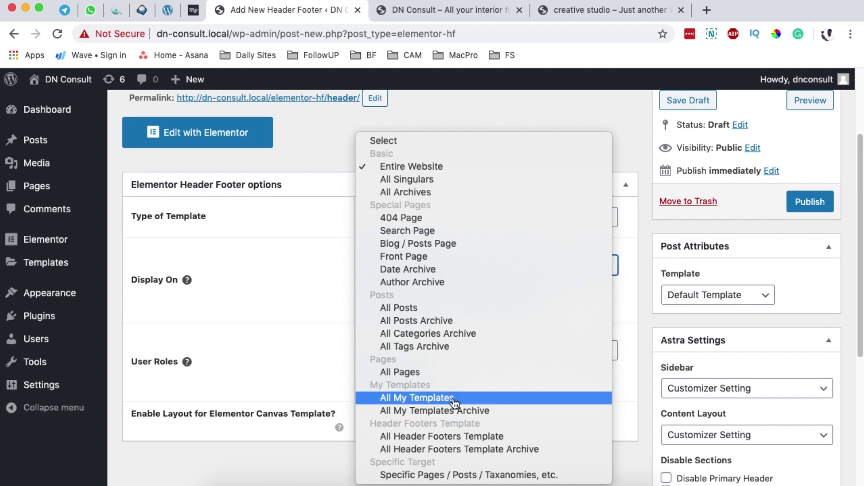
left_click(287, 322)
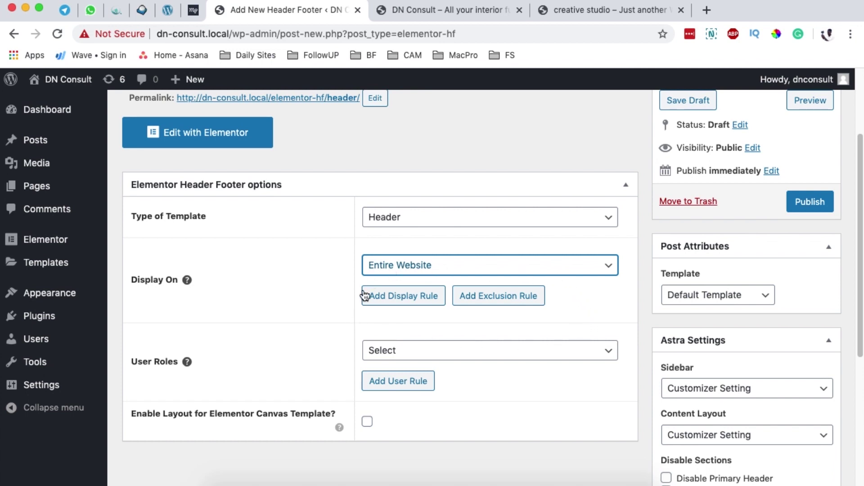
Step: Add an exclusion rule that keeps the Header template from displaying on the Search Page
left_click(498, 296)
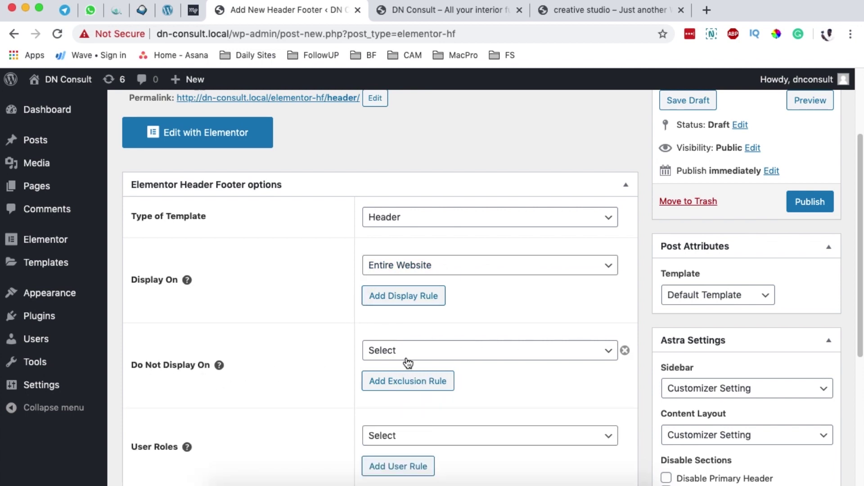
left_click(401, 351)
scroll(469, 405, "down", 3)
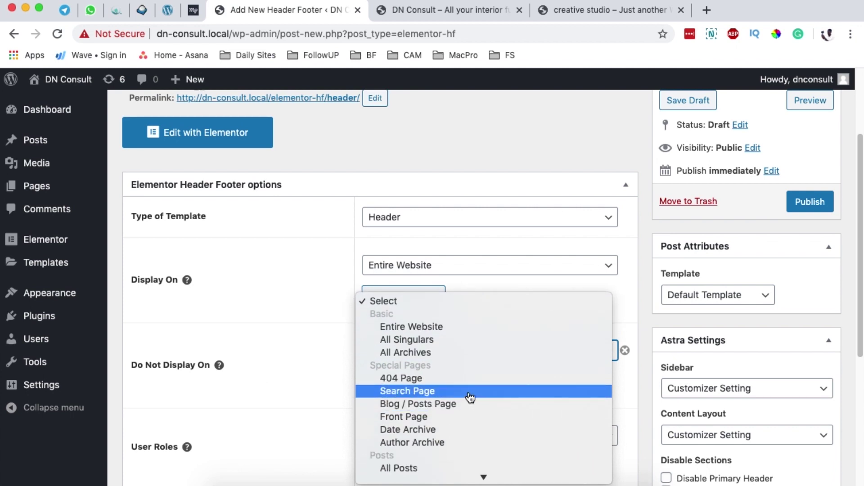
left_click(470, 397)
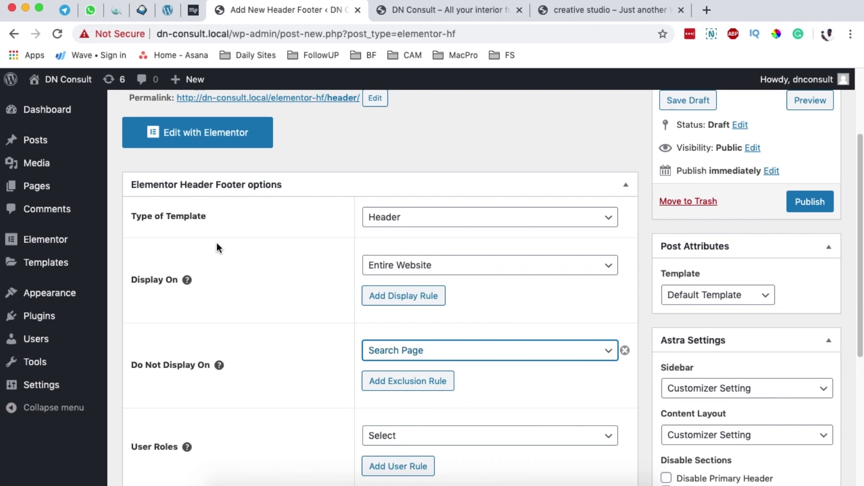
left_click(411, 356)
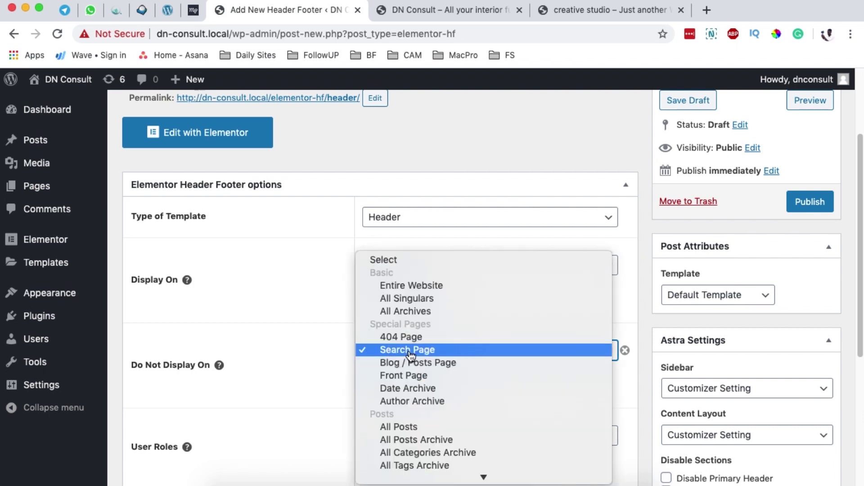
left_click(304, 341)
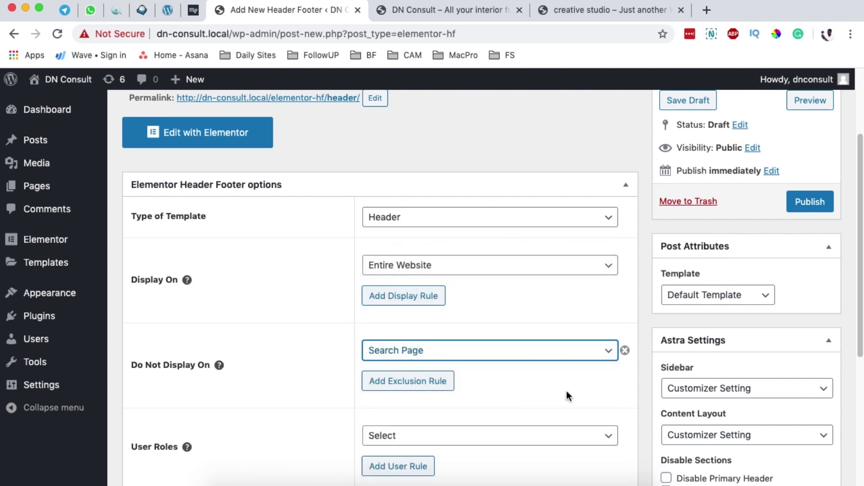
Step: Remove the Search Page exclusion rule from the Header template and review the user roles it can be limited to
left_click(625, 351)
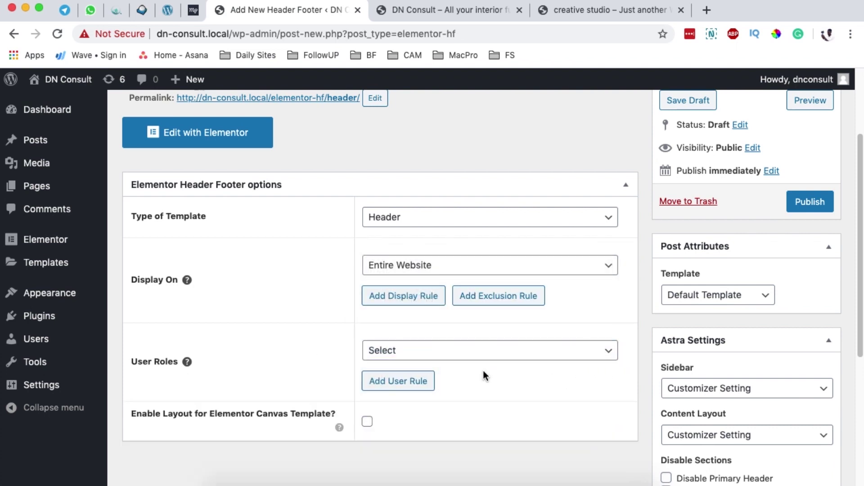
scroll(483, 371, "down", 3)
left_click(231, 313)
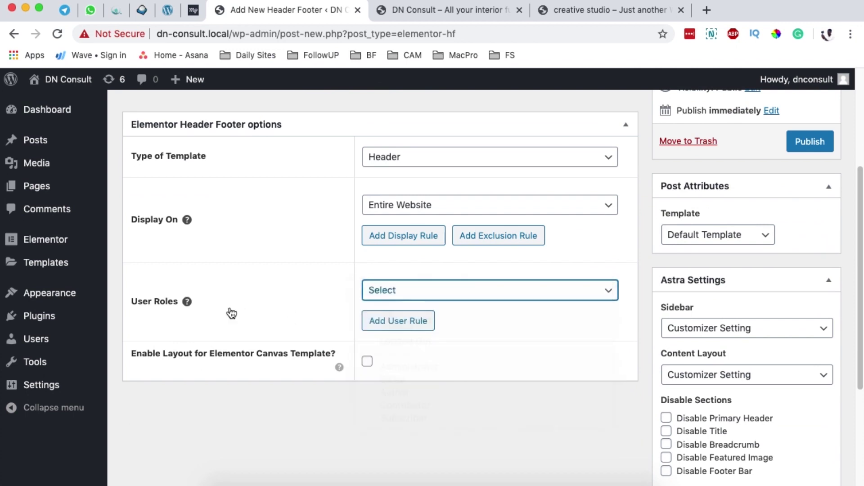
left_click(426, 298)
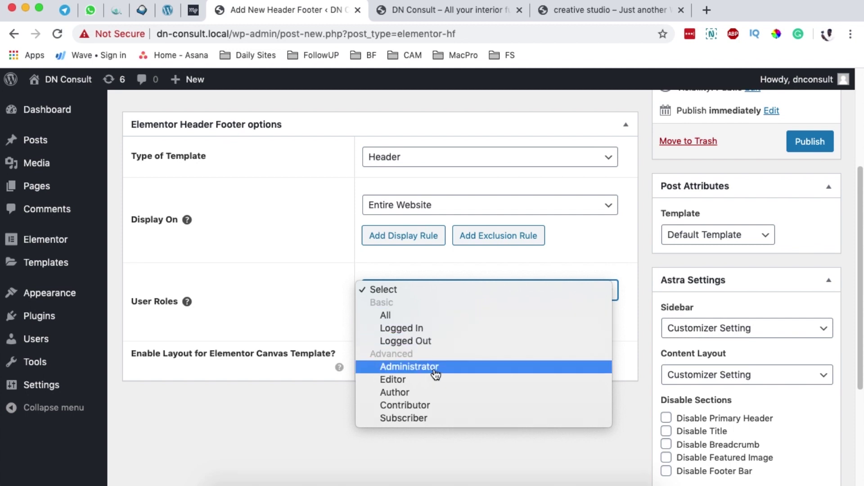
left_click(300, 318)
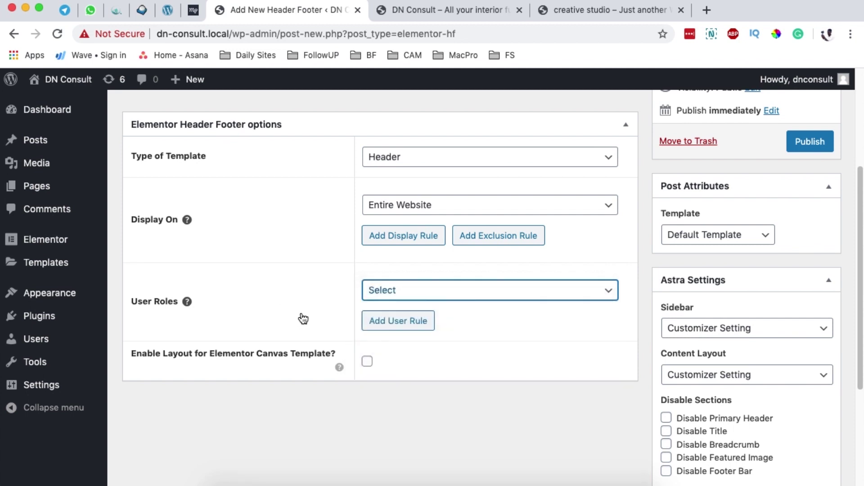
Step: Try the Footer and Before Footer template types, and set the template type back to Header
left_click(303, 161)
left_click(428, 162)
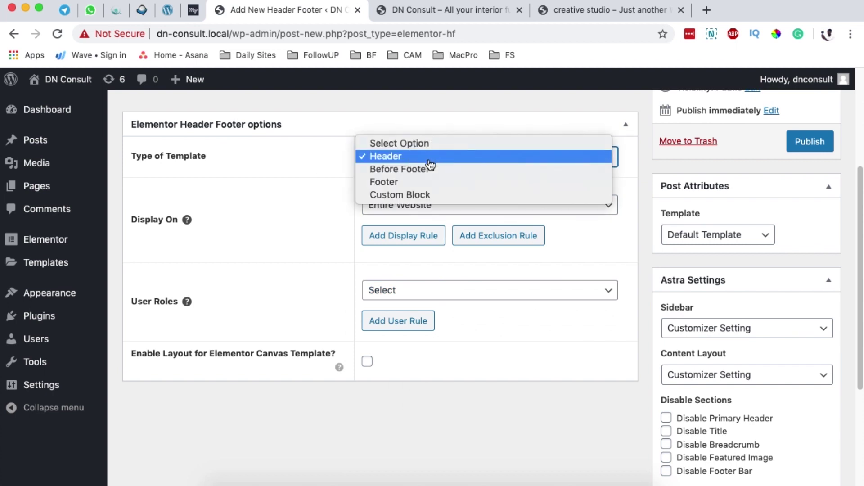
left_click(413, 182)
left_click(414, 158)
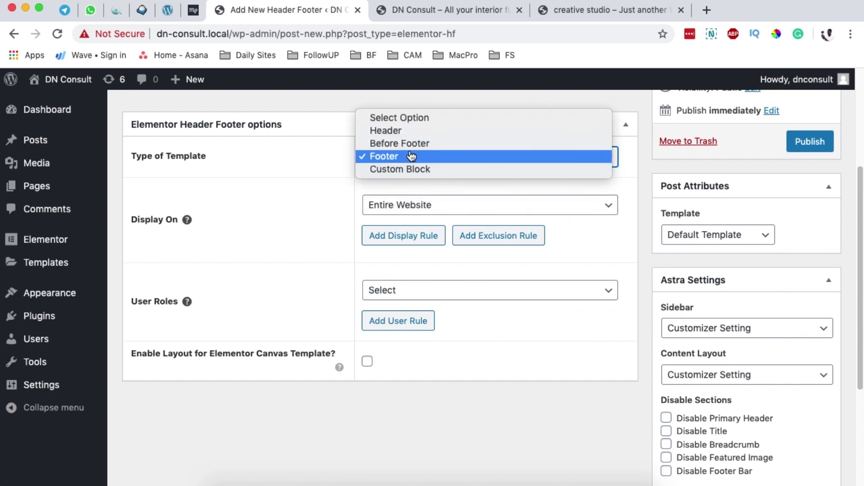
left_click(412, 144)
left_click(411, 158)
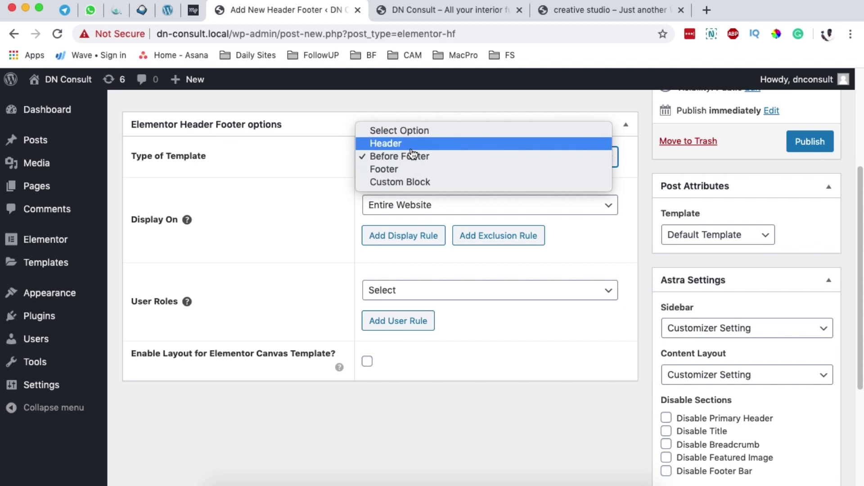
left_click(412, 144)
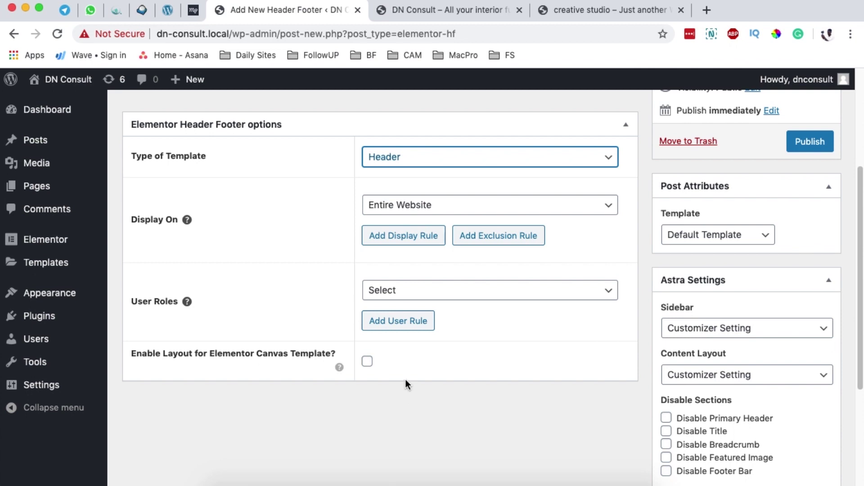
Step: Publish the Header template and open it for editing in Elementor
scroll(405, 379, "up", 5)
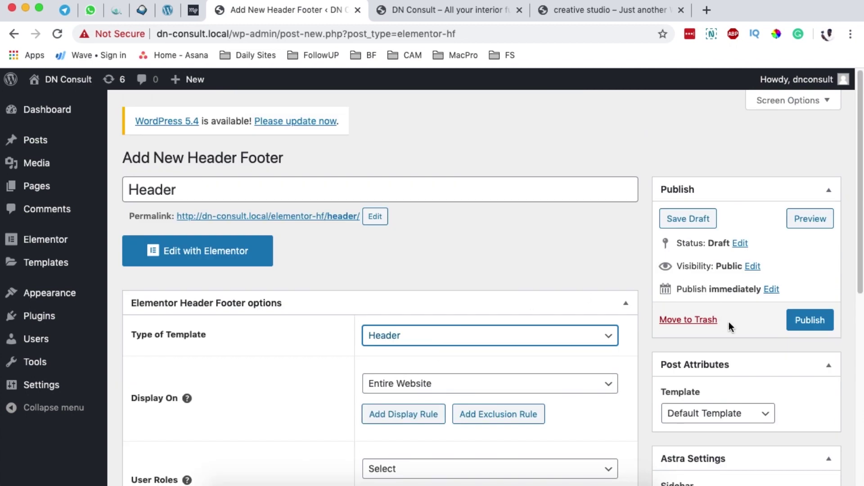
left_click(812, 322)
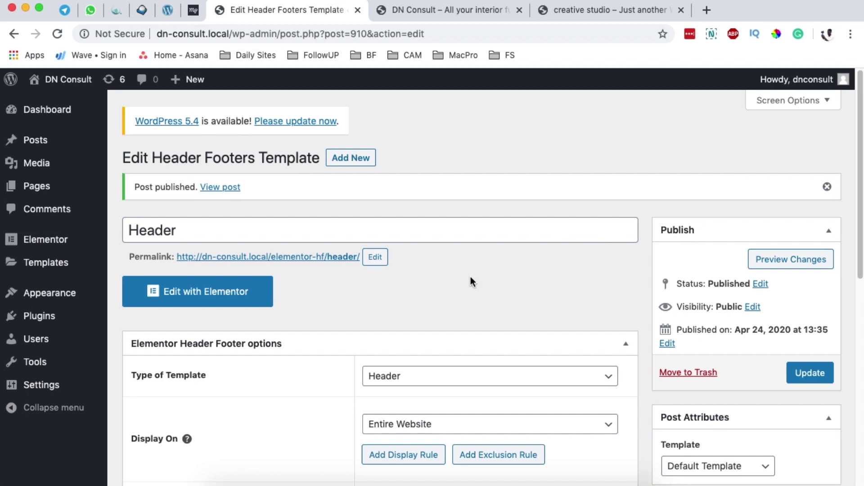
left_click(199, 300)
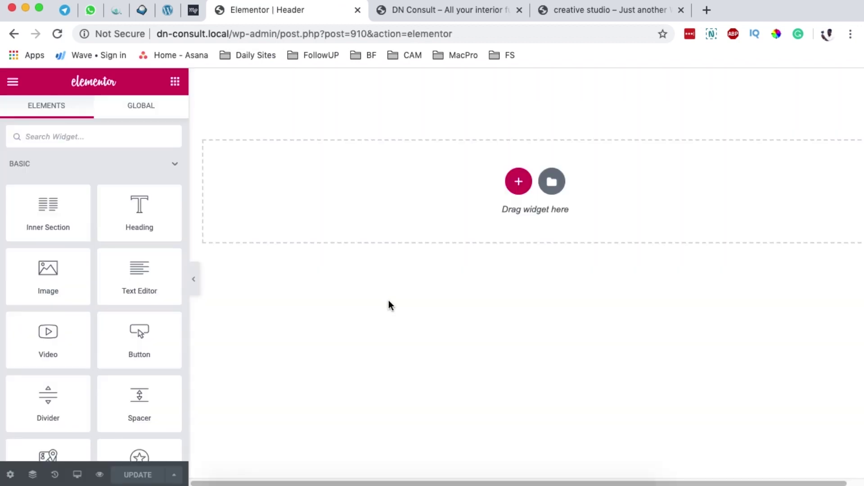
Step: Add a single-column section to the header and duplicate its column until it has three equal columns
left_click(518, 182)
left_click(378, 212)
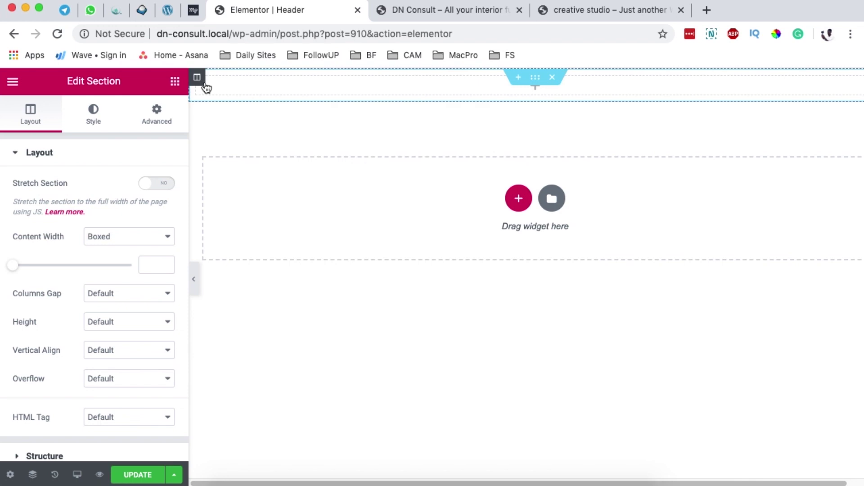
right_click(202, 81)
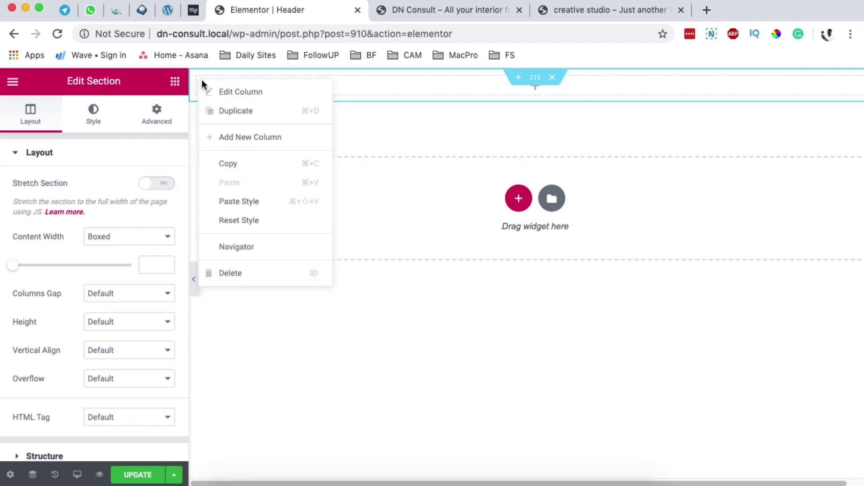
left_click(241, 115)
right_click(542, 78)
left_click(589, 109)
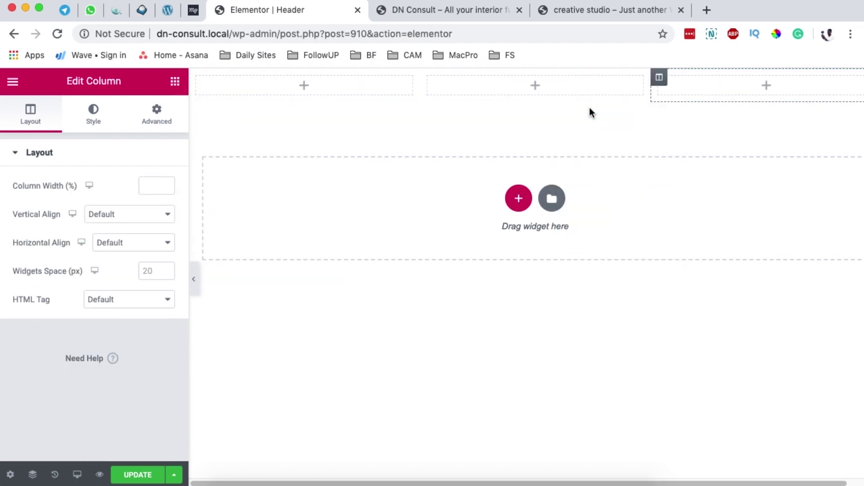
Step: Place a Navigation Menu widget from the Header, Footer & Blocks widgets in the section's middle column
left_click(175, 82)
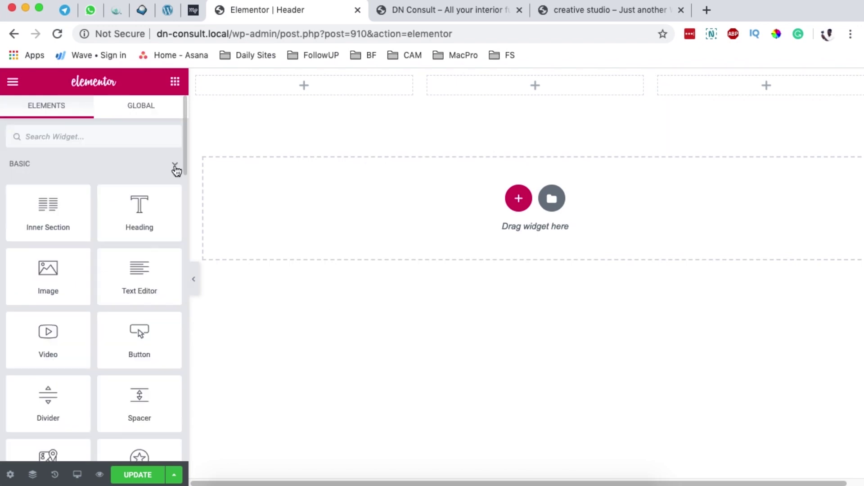
left_click(175, 165)
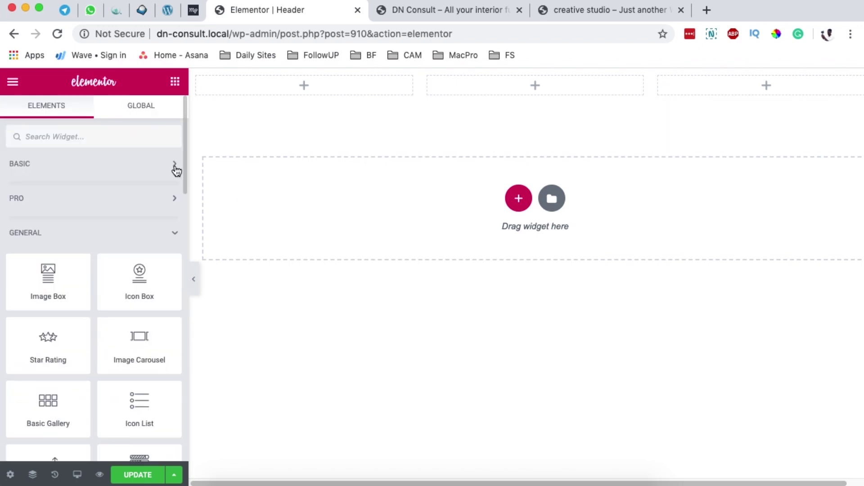
left_click(175, 234)
scroll(135, 288, "down", 5)
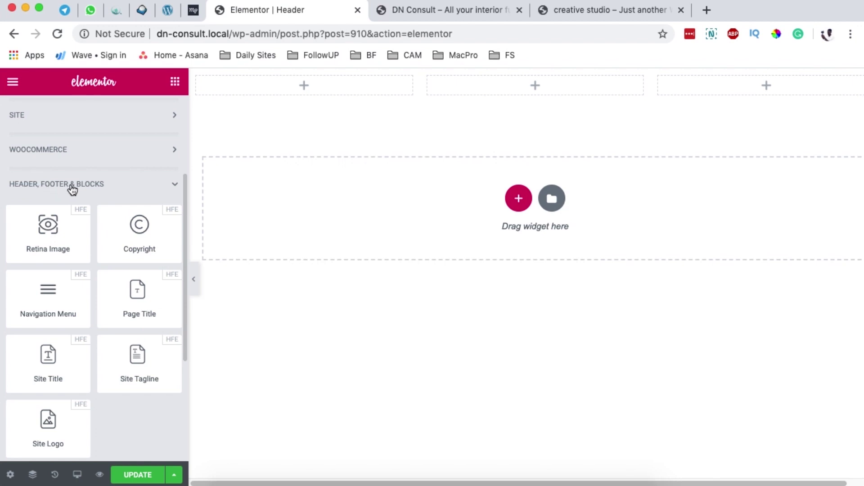
scroll(100, 258, "down", 2)
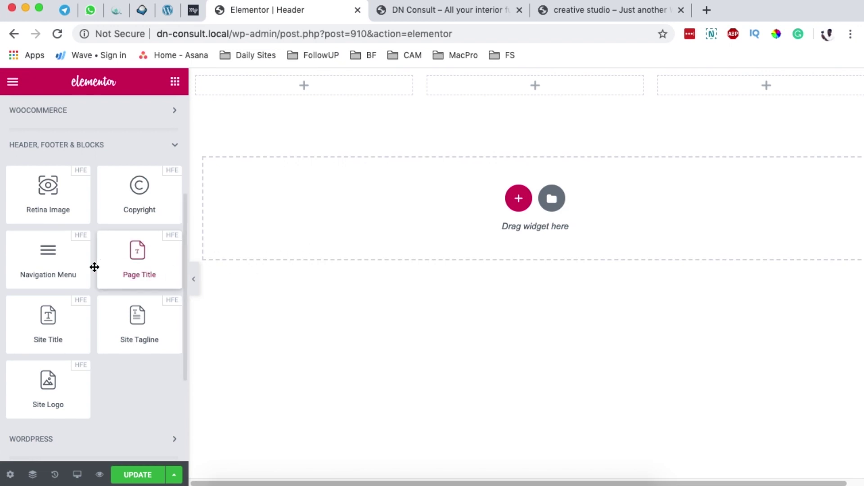
left_click_drag(40, 263, 554, 77)
Step: Place a Site Logo widget in the section's first column
left_click(176, 81)
scroll(139, 303, "down", 6)
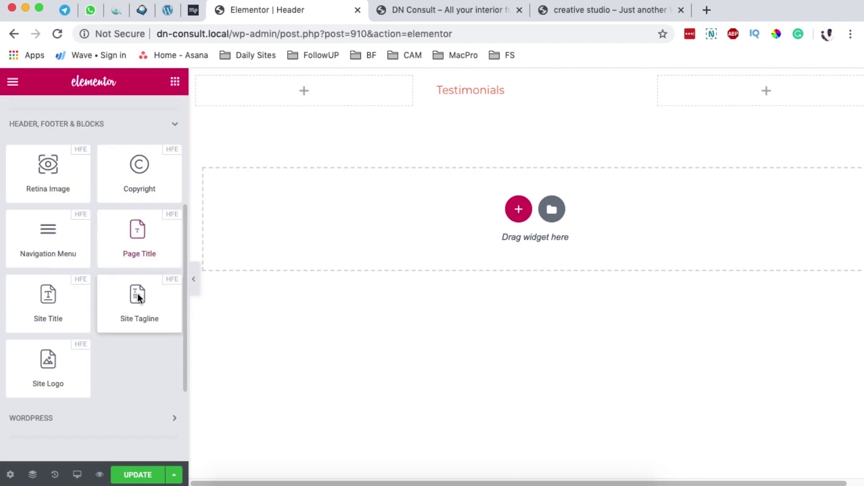
left_click_drag(33, 343, 310, 113)
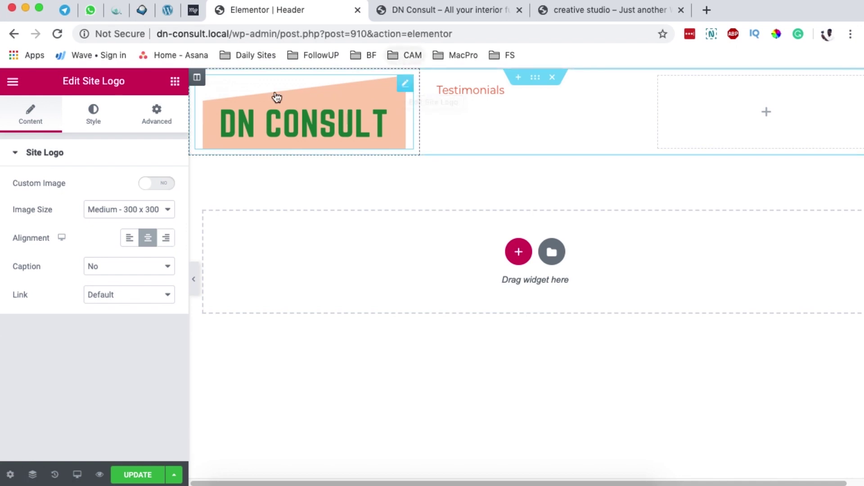
Step: Try the Site Logo's custom image option, switch it back off, and delete the Site Logo widget
left_click(405, 87)
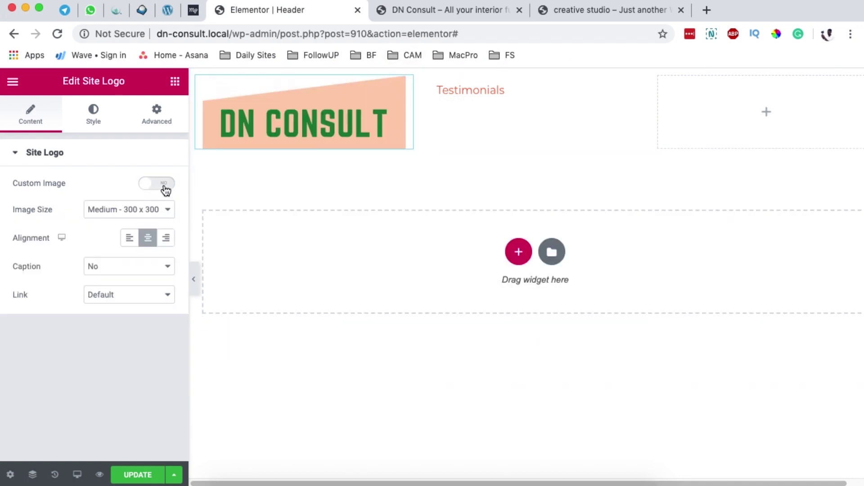
left_click(165, 185)
left_click(153, 187)
left_click(169, 185)
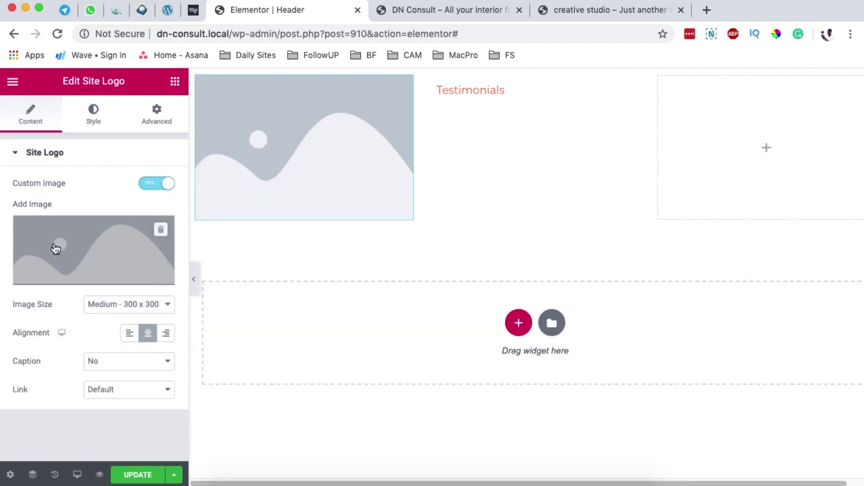
left_click(147, 185)
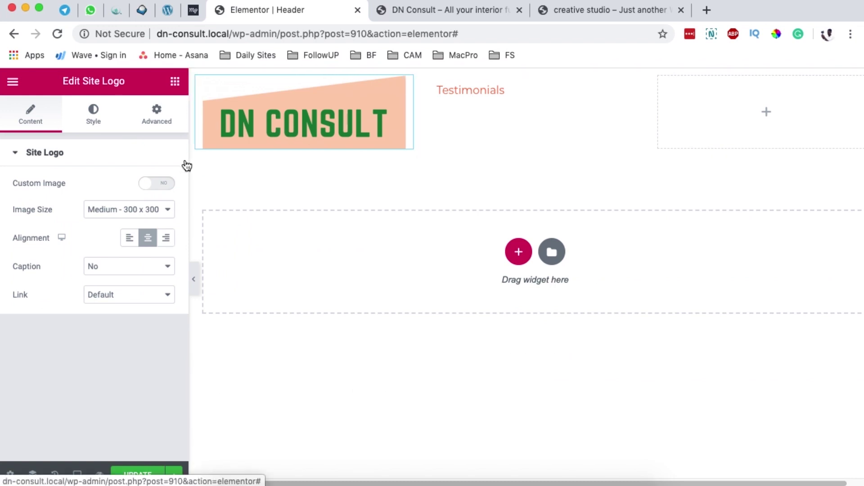
right_click(405, 88)
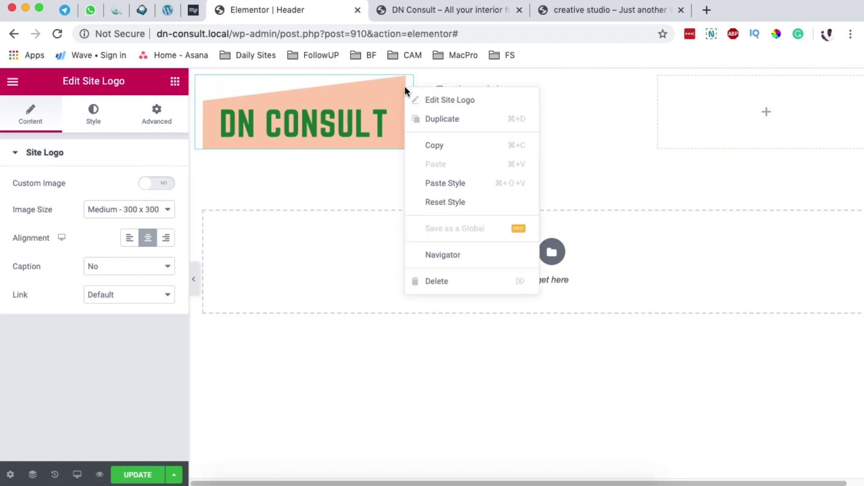
left_click(428, 279)
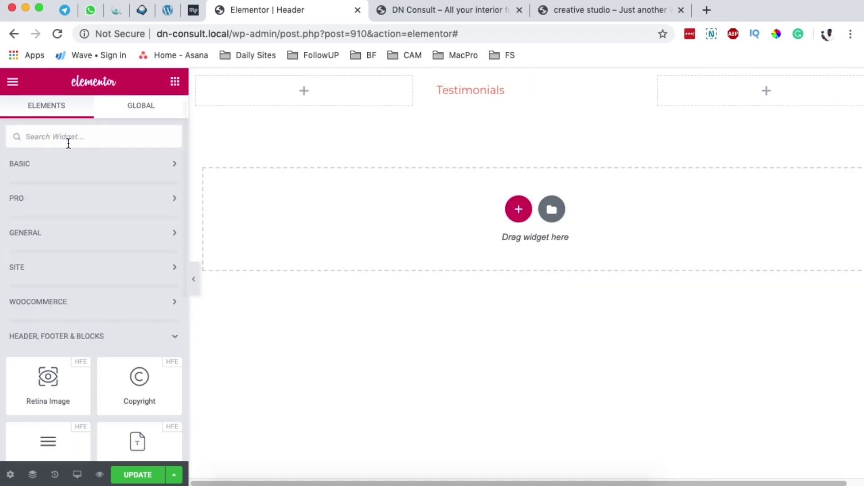
Step: Place a Site Title widget in the section's first column and undo the placement
scroll(115, 333, "down", 4)
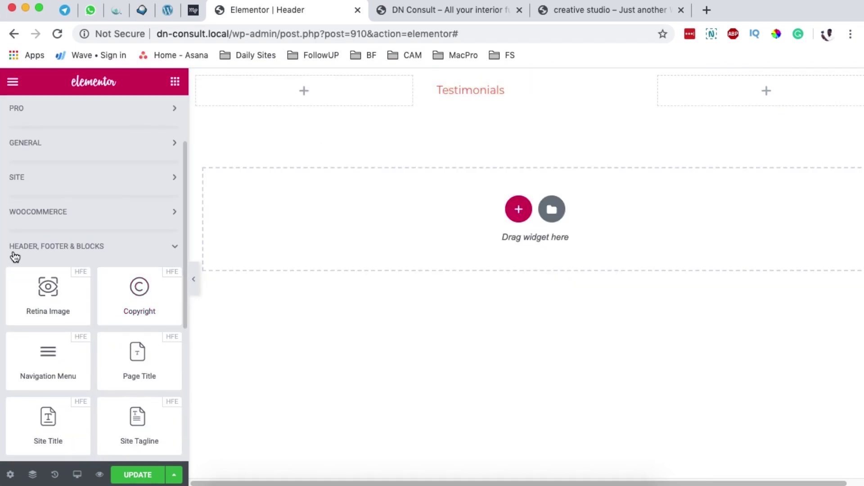
scroll(27, 248, "down", 2)
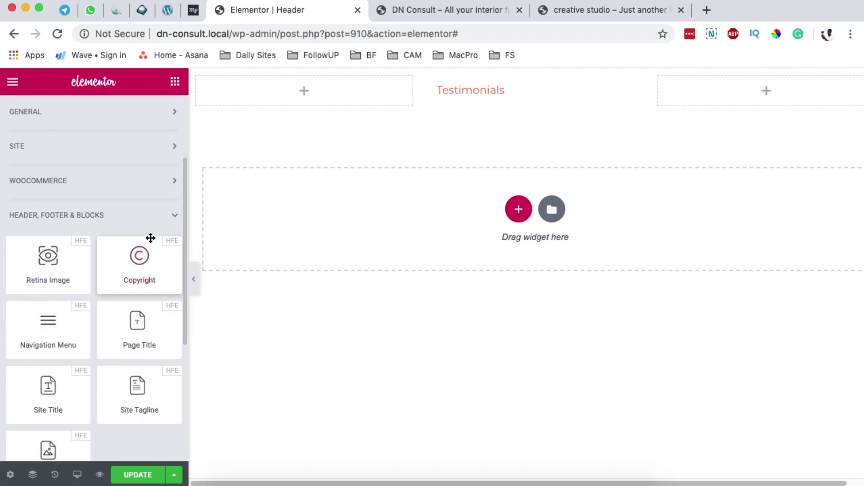
scroll(150, 238, "down", 3)
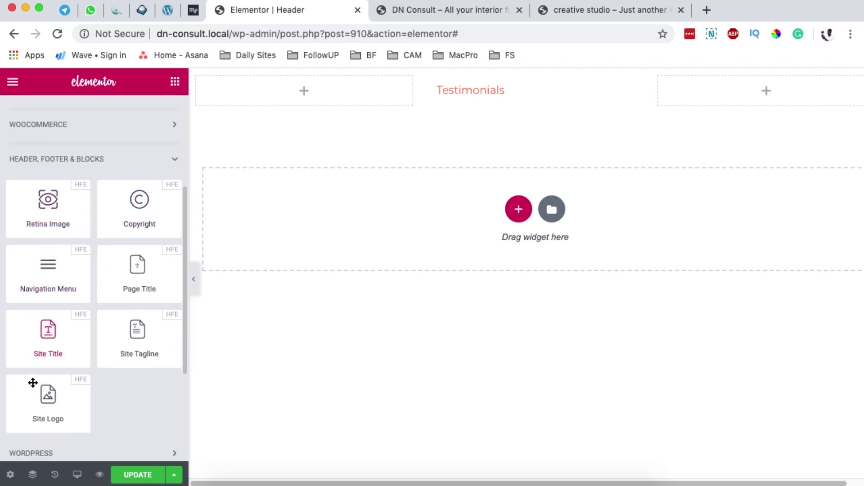
left_click_drag(62, 343, 267, 90)
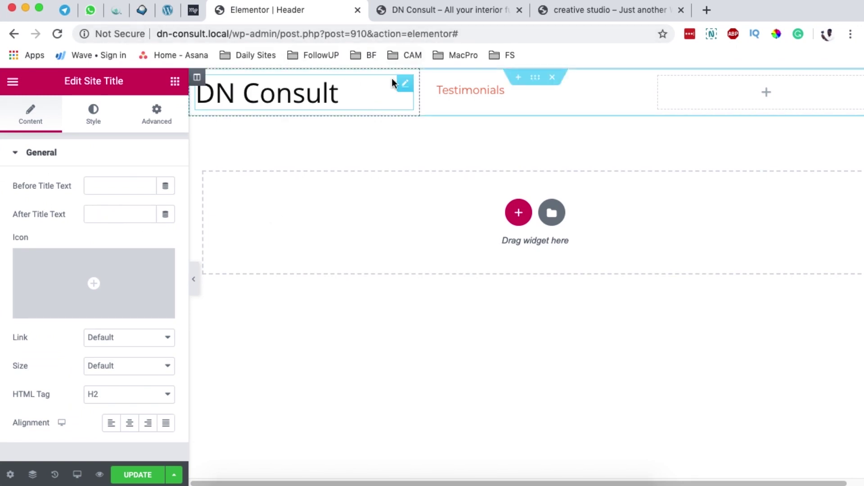
key("super+z")
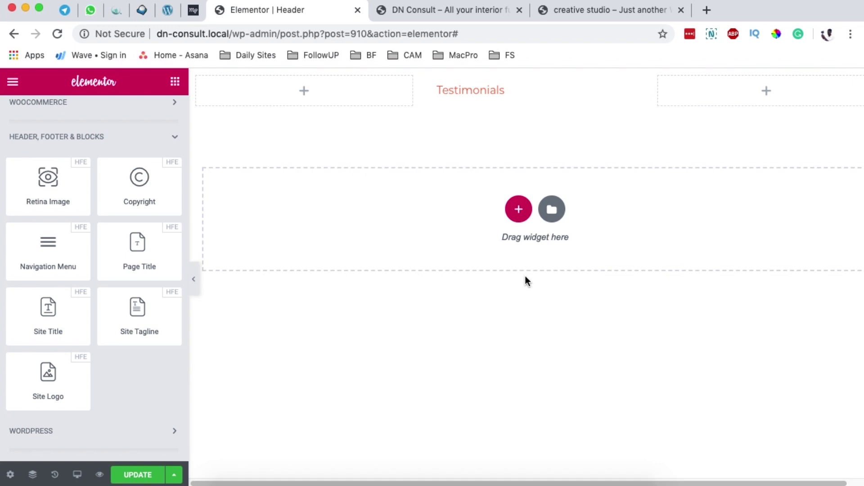
Step: Insert the first saved "Header (with Nav)" template from My Templates below the three-column section
left_click(554, 216)
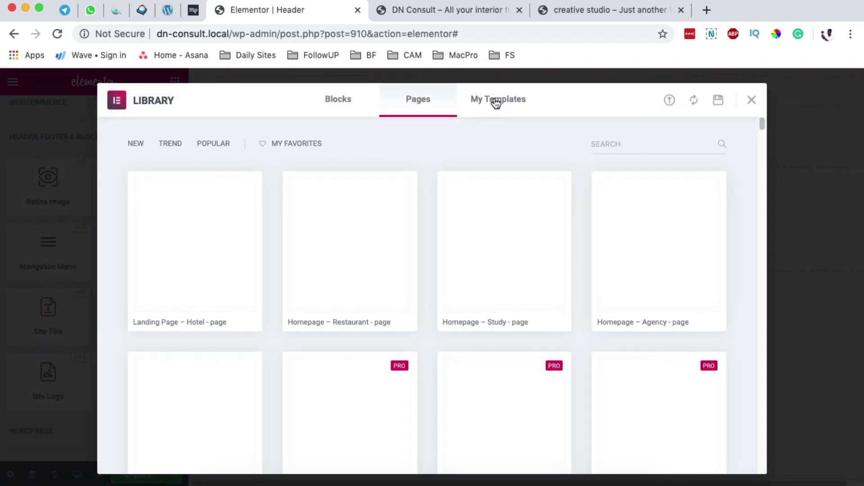
left_click(494, 100)
scroll(694, 293, "down", 4)
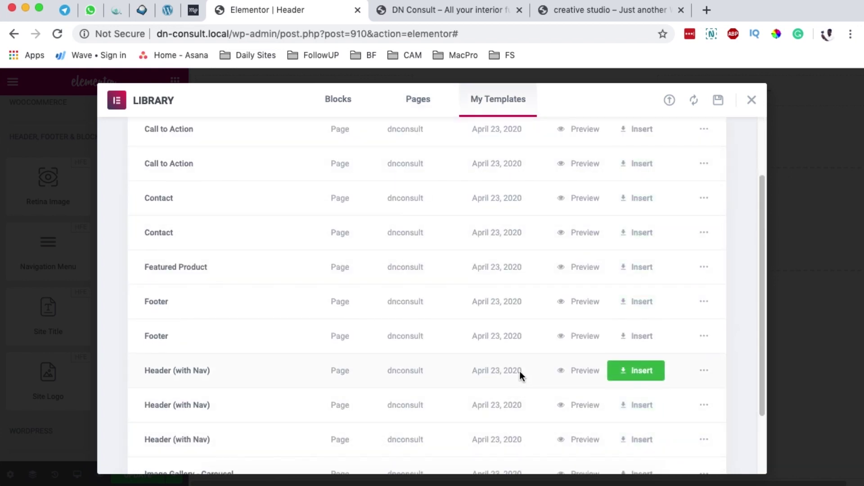
scroll(214, 300, "down", 3)
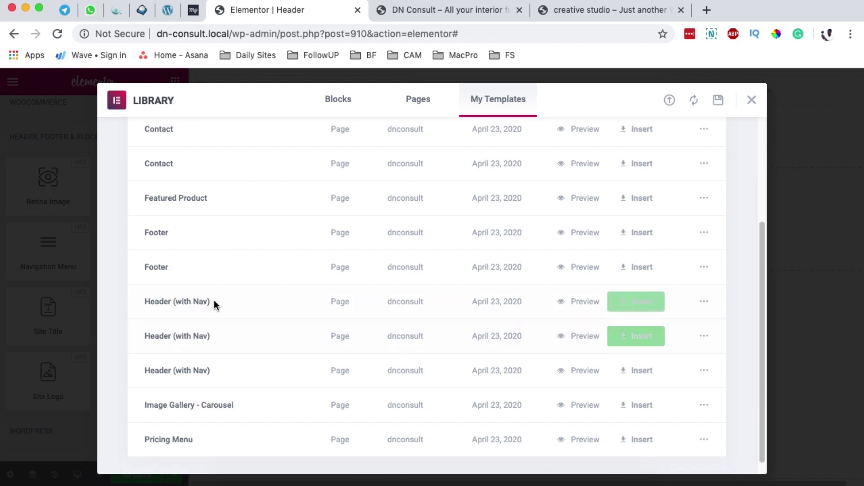
left_click(636, 304)
left_click(489, 328)
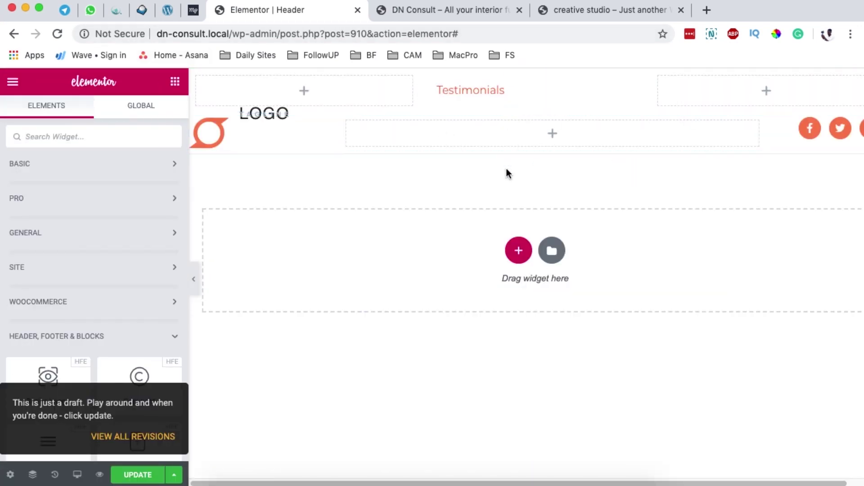
Step: Insert the second saved "Header (with Nav)" template from My Templates below the existing header sections
left_click(552, 251)
scroll(545, 297, "down", 5)
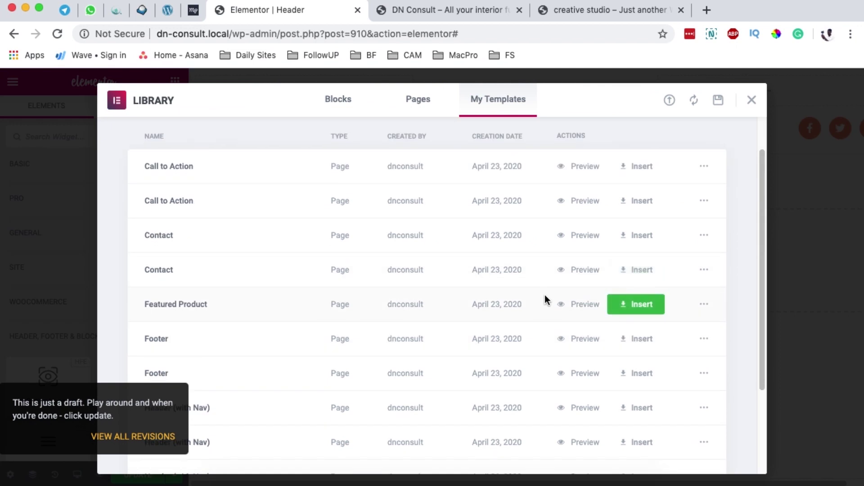
left_click(638, 331)
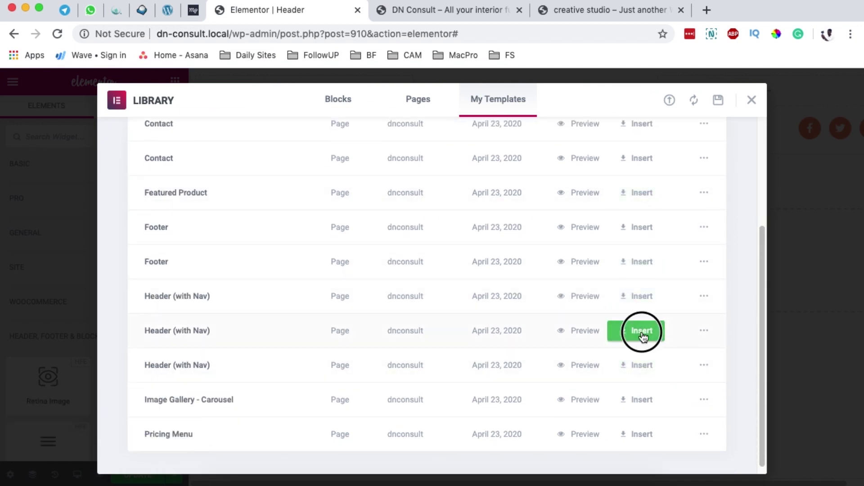
left_click(504, 331)
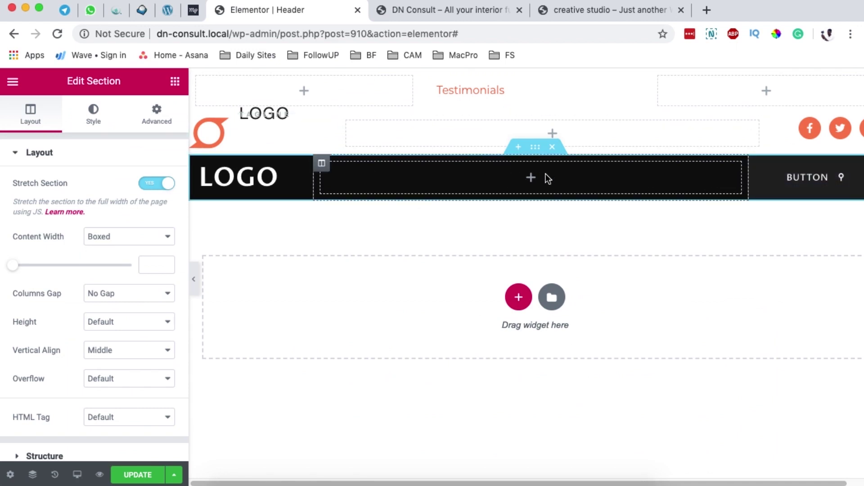
Step: Place a Navigation Menu widget in the black header section's empty middle column and assign it the Primary Menu
left_click(175, 81)
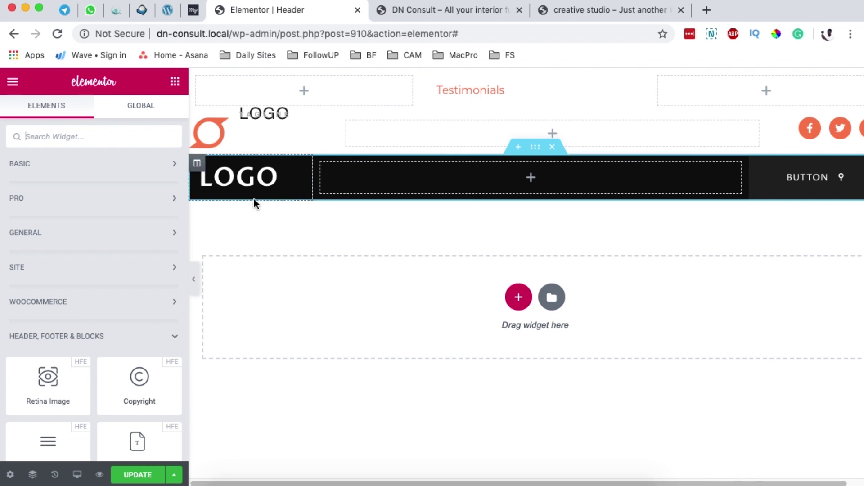
scroll(149, 292, "down", 4)
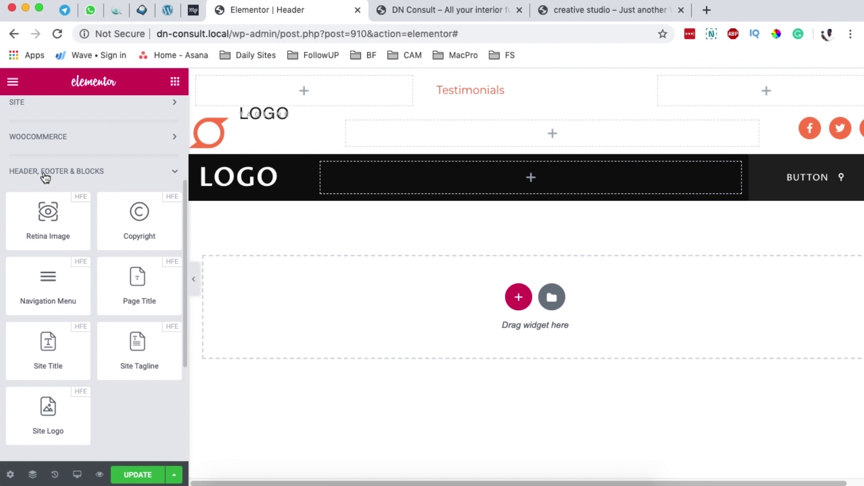
left_click_drag(45, 279, 536, 173)
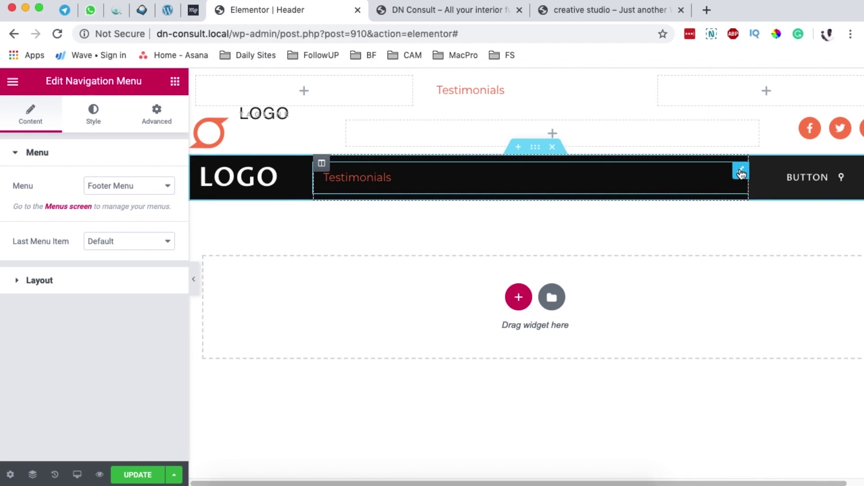
left_click(160, 194)
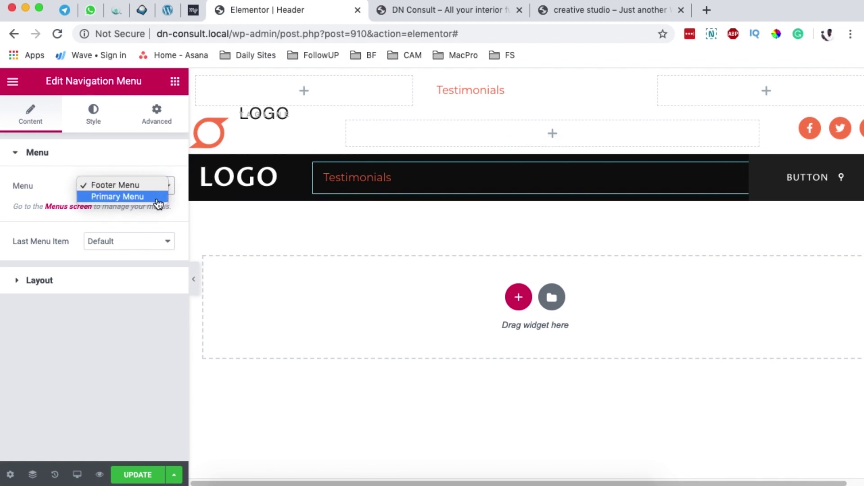
left_click(158, 202)
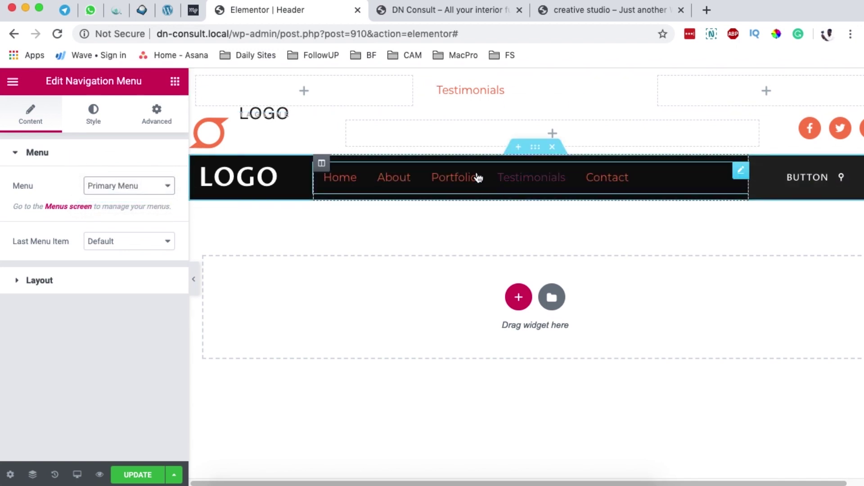
Step: Open the site's WordPress dashboard in a new browser tab and go to its menu management page
left_click(454, 10)
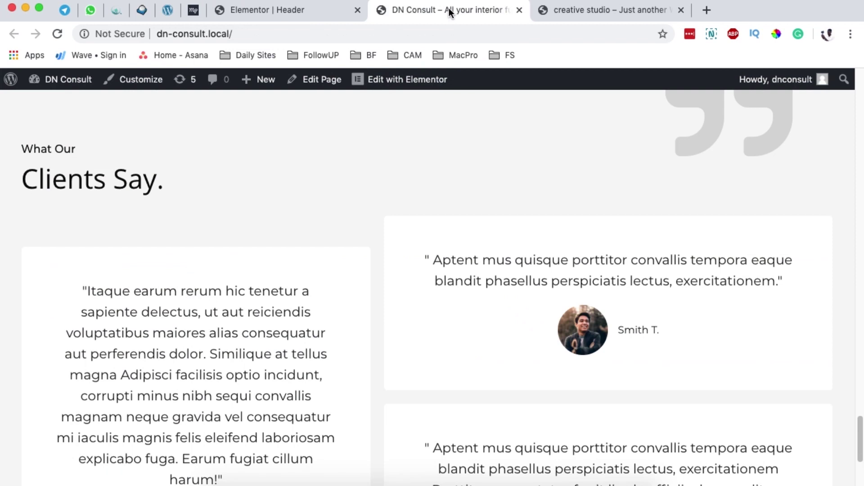
mouse_move(52, 80)
left_click(54, 104, "super")
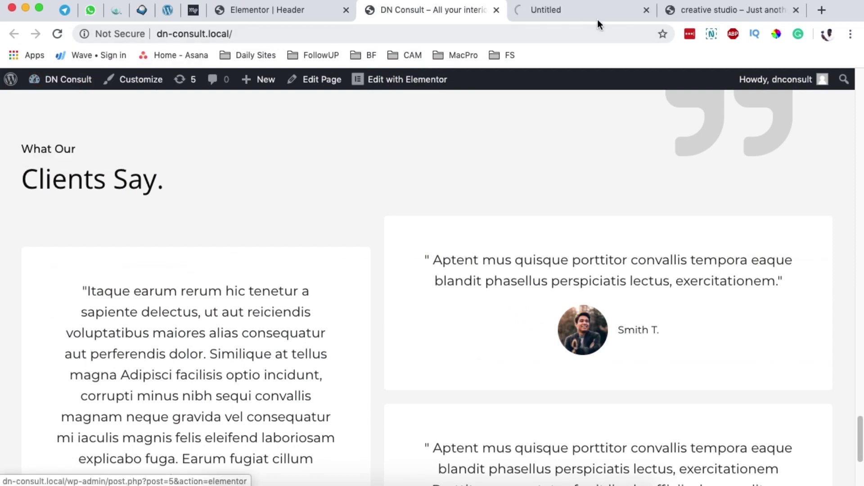
left_click(589, 14)
mouse_move(50, 341)
left_click(126, 381)
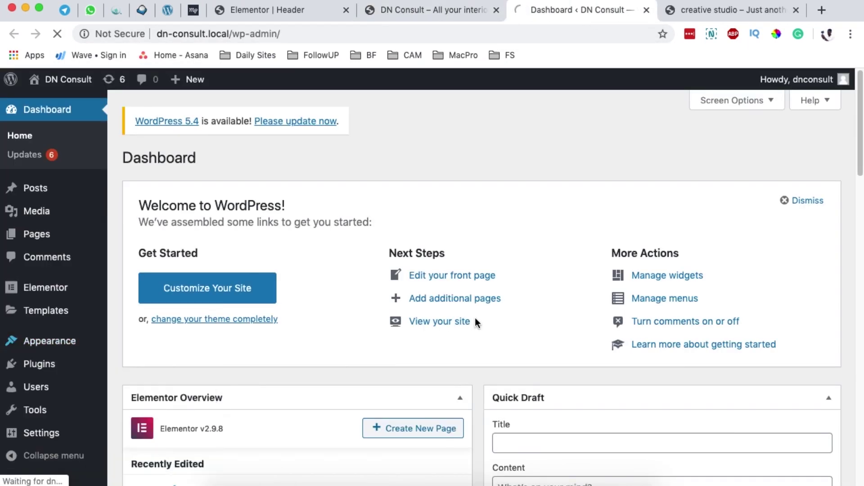
scroll(524, 270, "down", 3)
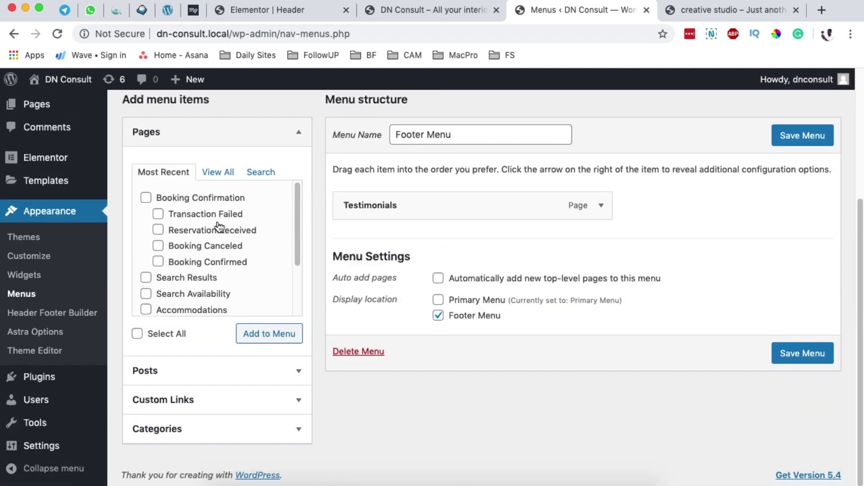
Step: Examine the Primary Menu's items on the Menus page and compare them with the header's navigation menu
scroll(259, 209, "up", 2)
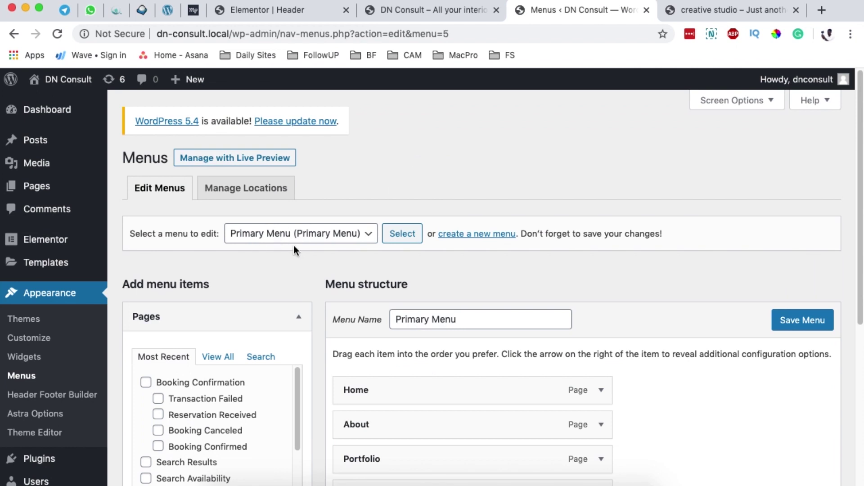
scroll(295, 247, "down", 2)
scroll(293, 251, "down", 3)
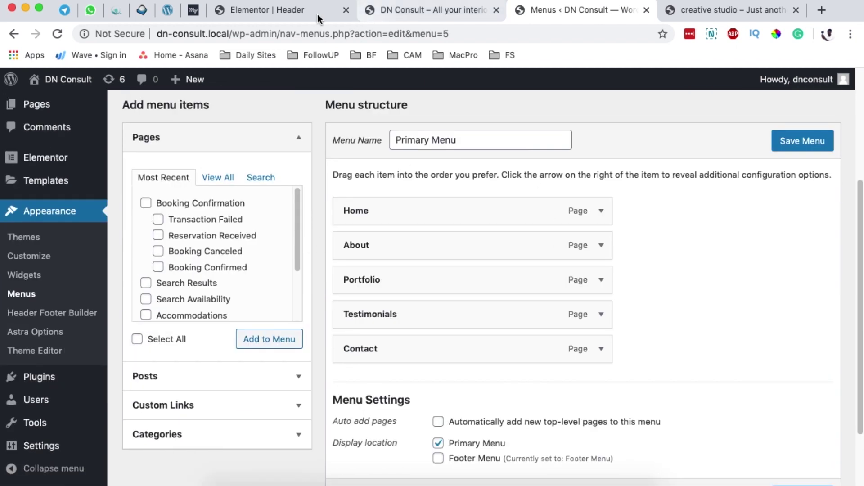
left_click(276, 11)
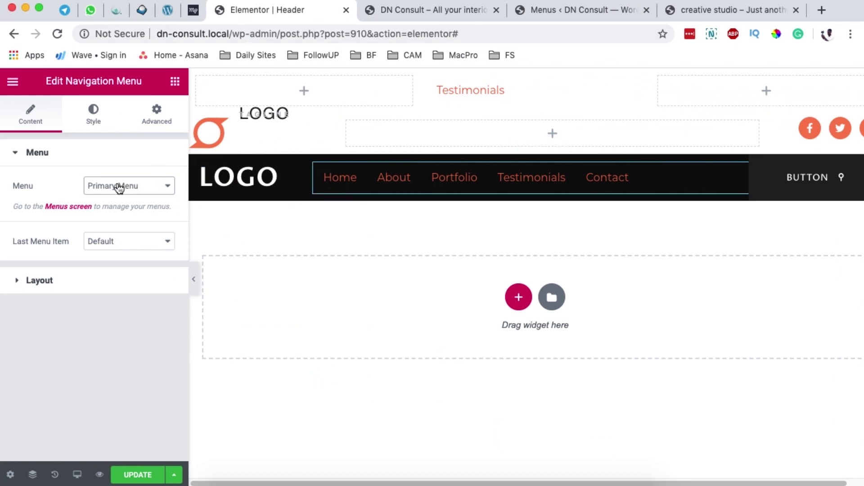
left_click(415, 12)
left_click(534, 15)
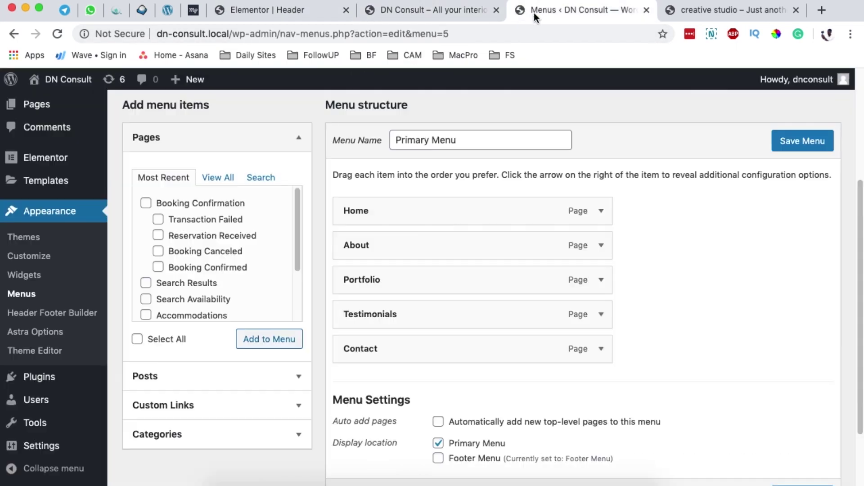
Step: Back in the header template, set the navigation menu's normal text color to white
left_click(288, 17)
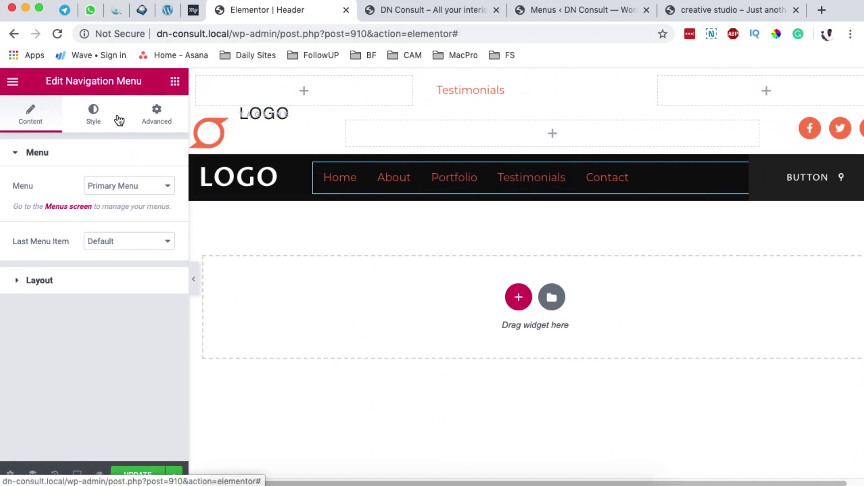
left_click(99, 119)
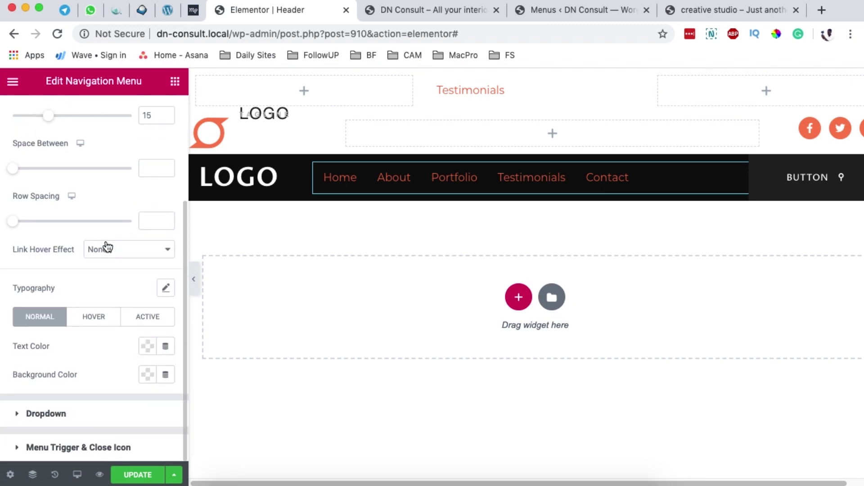
left_click(147, 346)
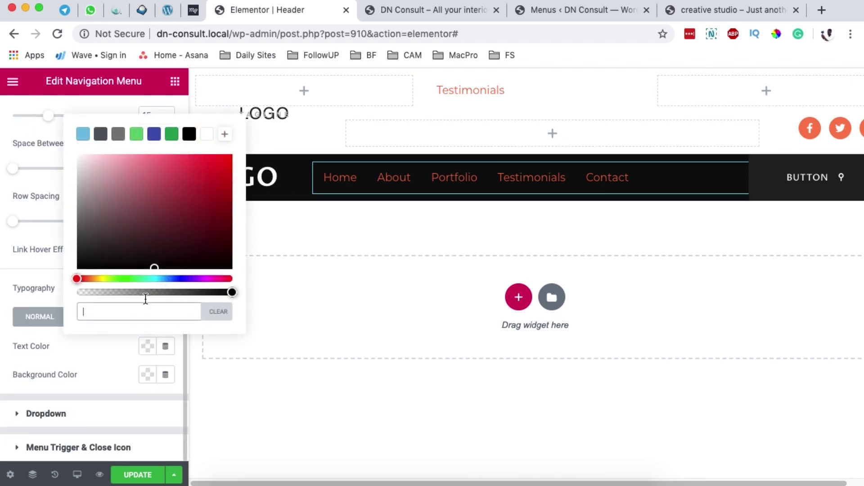
left_click(208, 134)
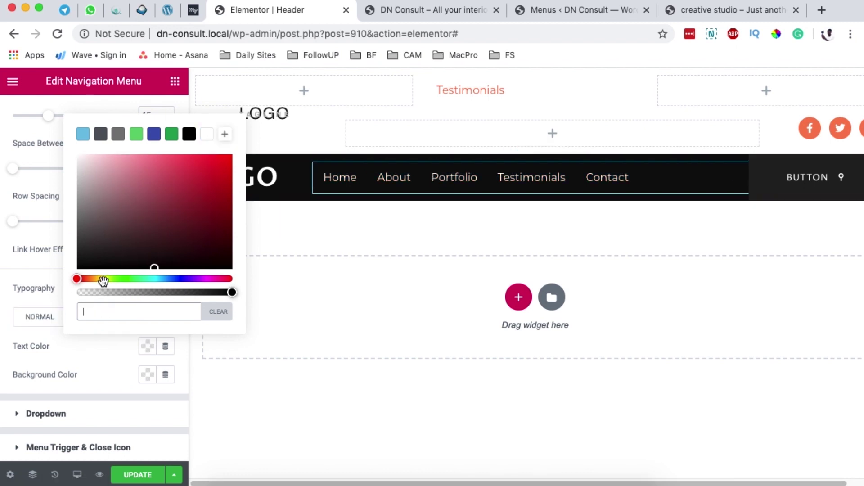
Step: Set the navigation menu's hover text color to yellow #F7FF02
left_click(102, 279)
left_click_drag(108, 278, 106, 279)
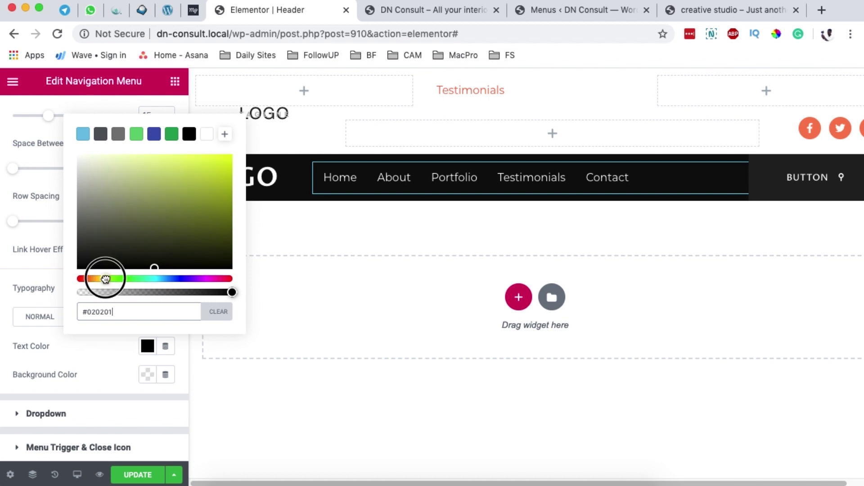
left_click(231, 156)
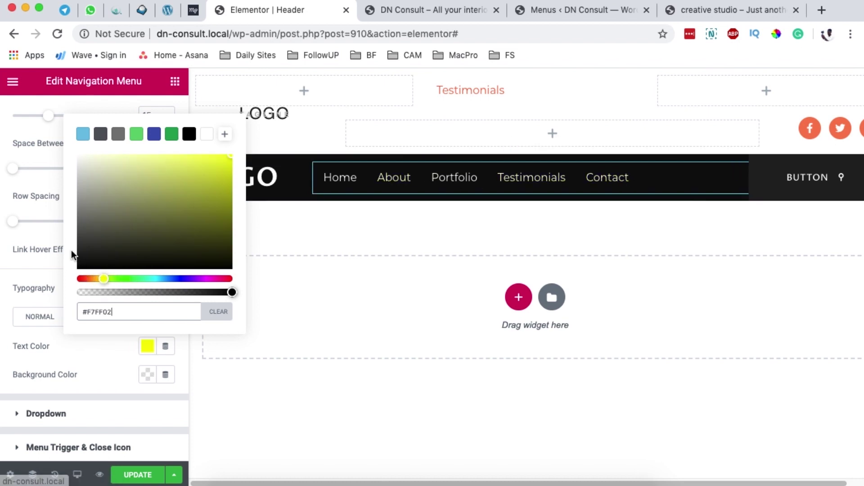
left_click(50, 263)
Step: Set the navigation menu's active text color to the preset green #61CE70
left_click(150, 318)
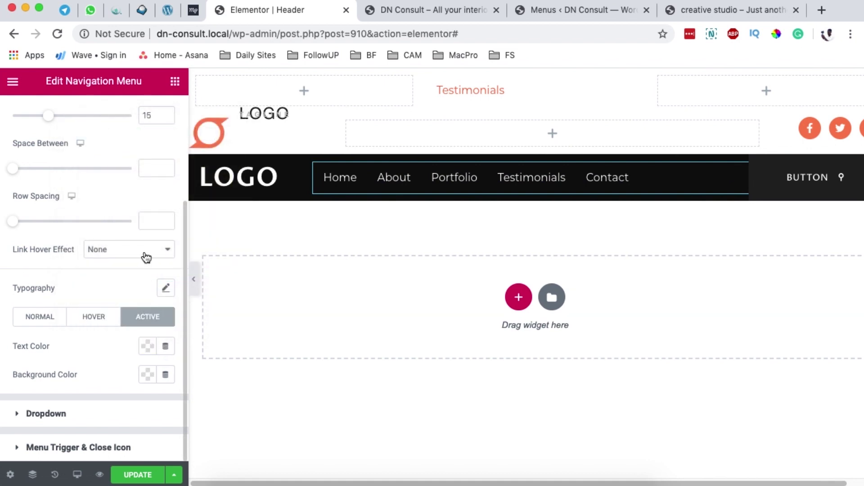
left_click(146, 347)
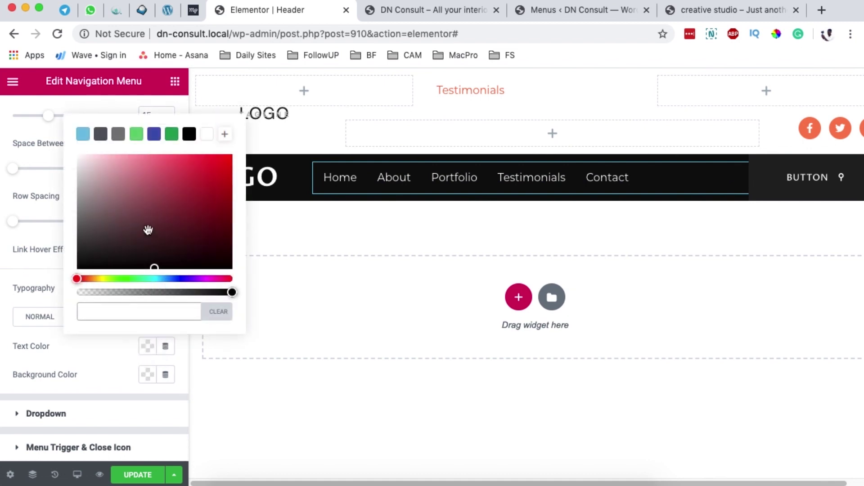
left_click(136, 133)
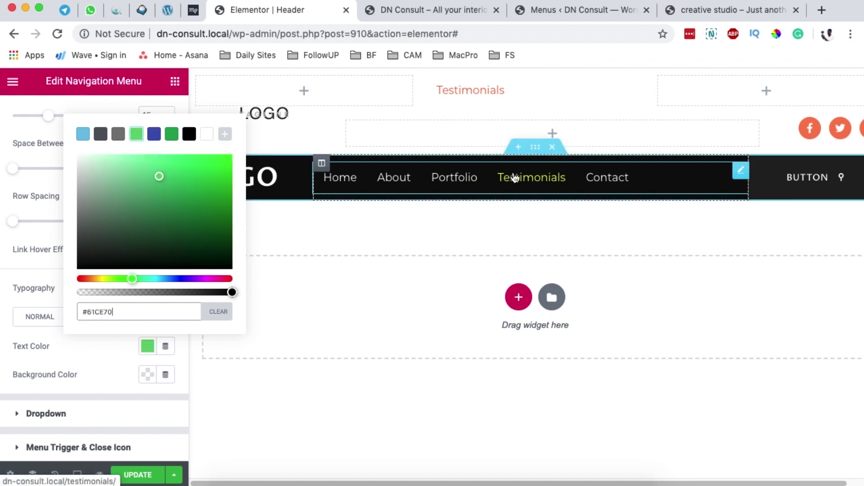
left_click(39, 257)
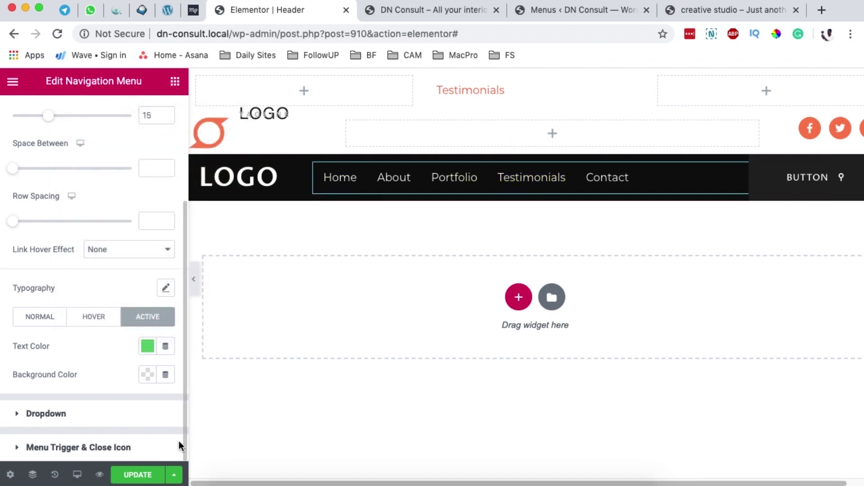
Step: Delete the three-column section and the white header section above the black header section
mouse_move(548, 116)
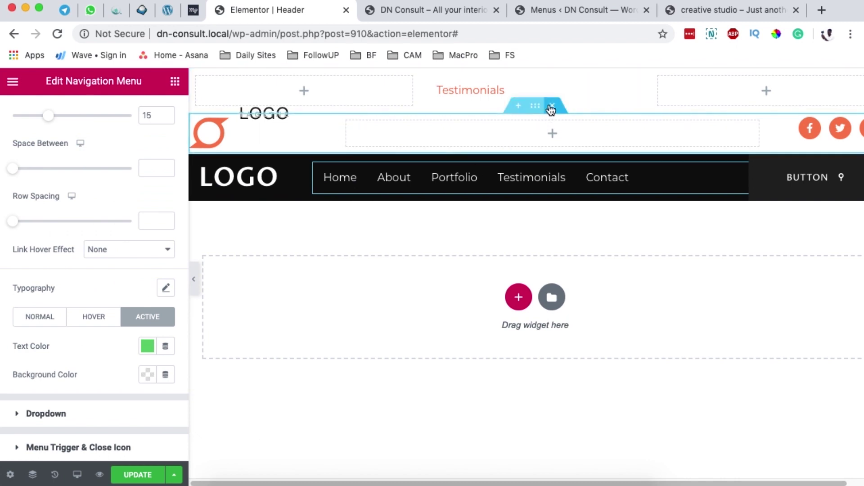
mouse_move(546, 78)
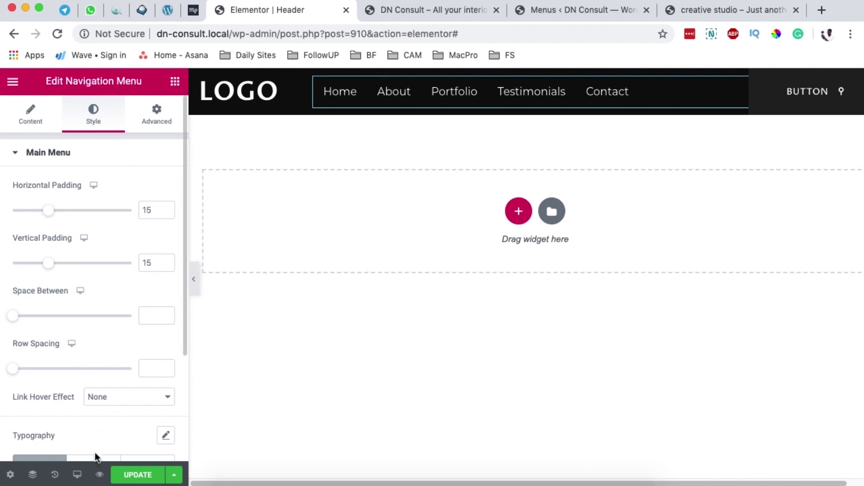
Step: In the mobile preview, set the navigation menu's responsive breakpoint to Mobile (767px >) and align its menu icon right
left_click(77, 474)
left_click(82, 418)
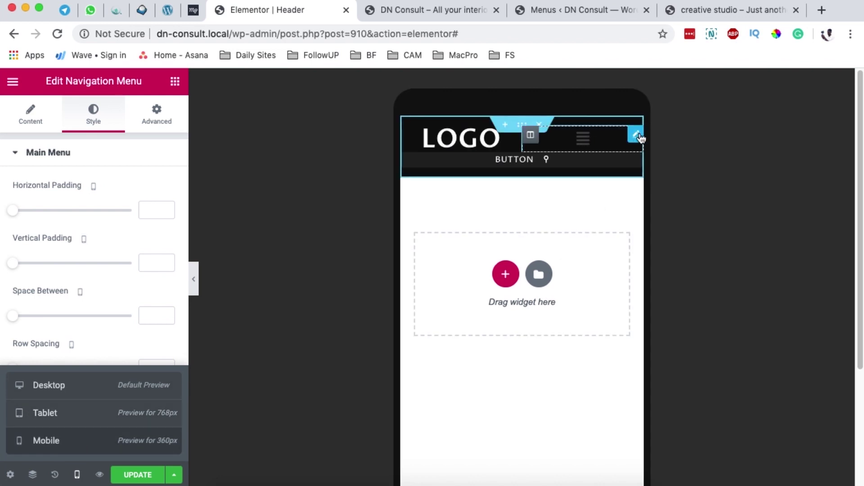
left_click(640, 139)
left_click(50, 118)
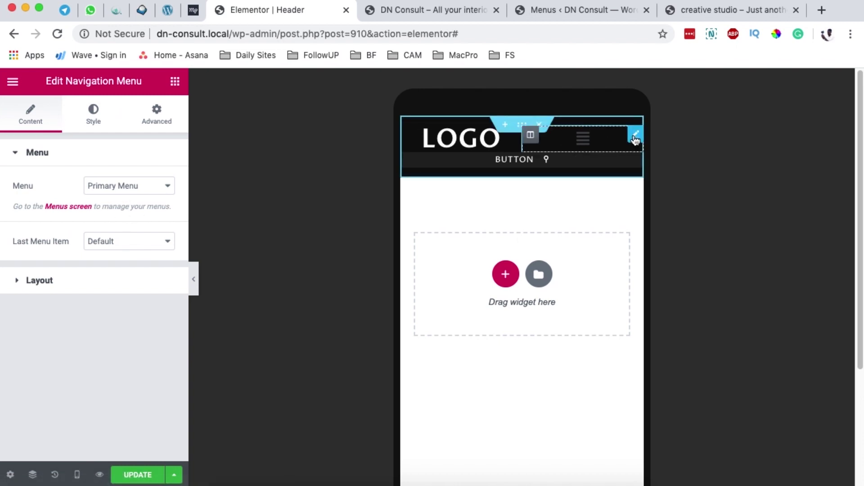
left_click(63, 280)
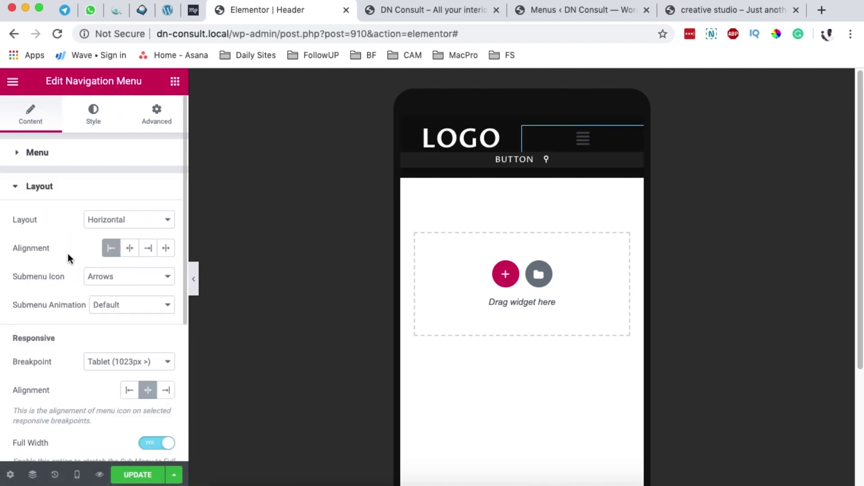
scroll(57, 222, "down", 5)
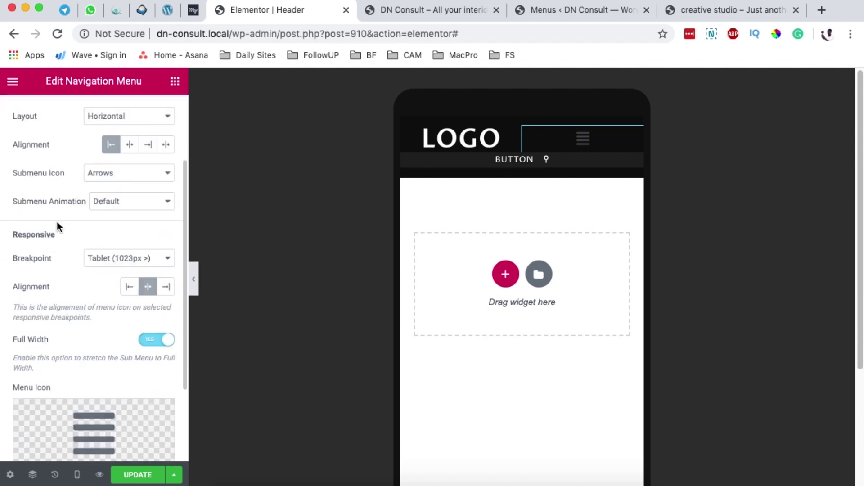
scroll(58, 225, "up", 1)
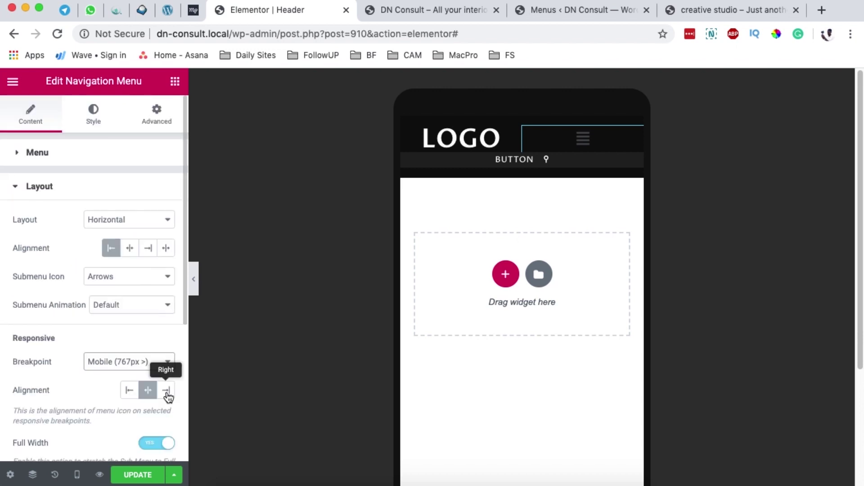
left_click(168, 395)
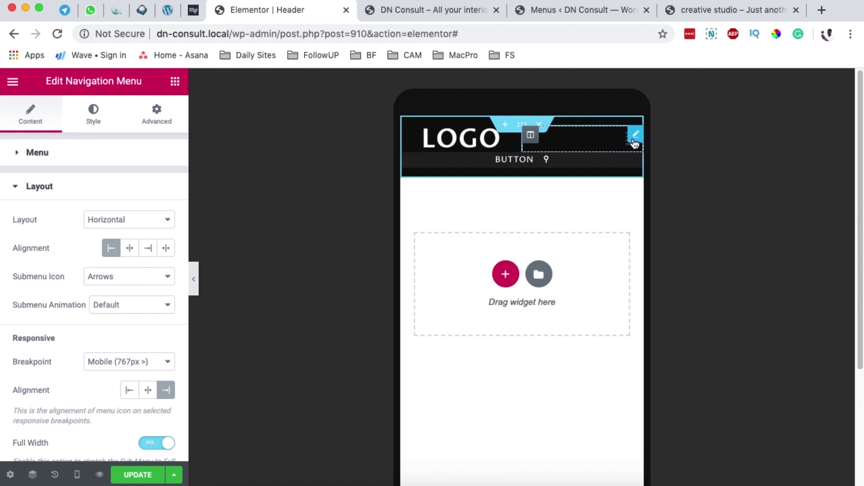
Step: Set the navigation menu's trigger icon color to white #FFFFFF and test opening and closing the mobile menu
scroll(129, 276, "down", 1)
scroll(128, 275, "up", 1)
left_click(91, 121)
scroll(104, 271, "down", 4)
left_click(50, 449)
scroll(121, 306, "down", 1)
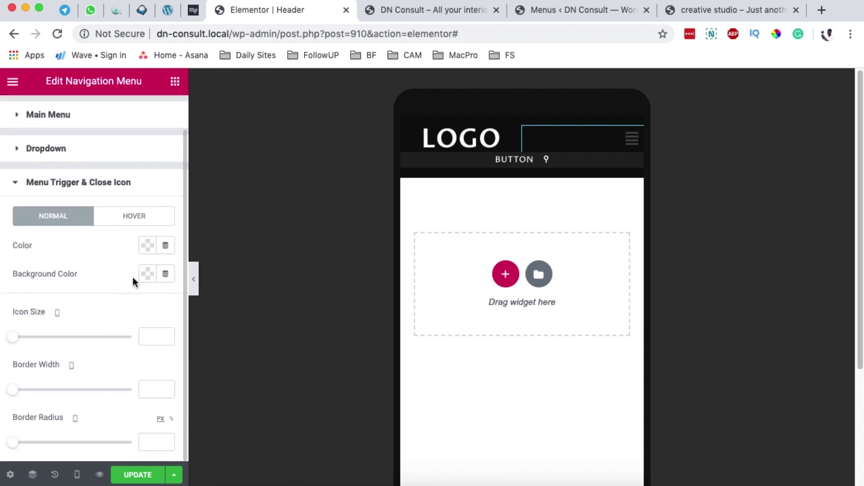
left_click(147, 250)
left_click_drag(104, 330, 65, 286)
left_click(120, 236)
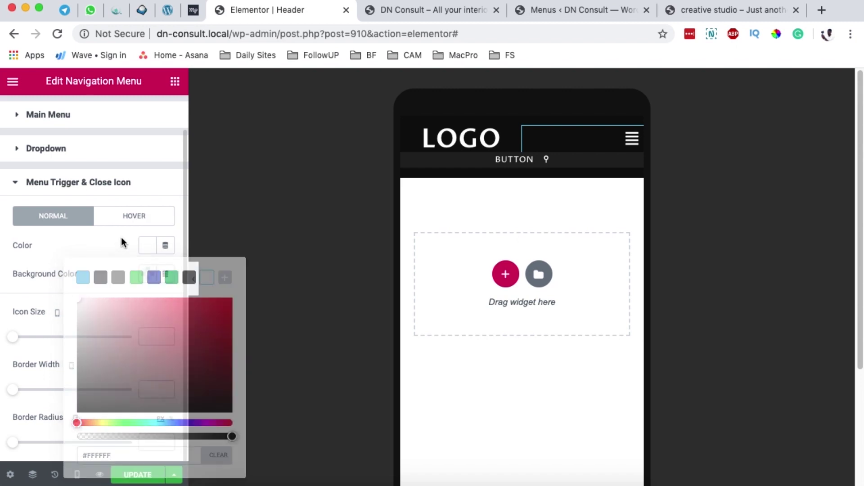
left_click(632, 147)
left_click(632, 147)
left_click(632, 147)
left_click(632, 148)
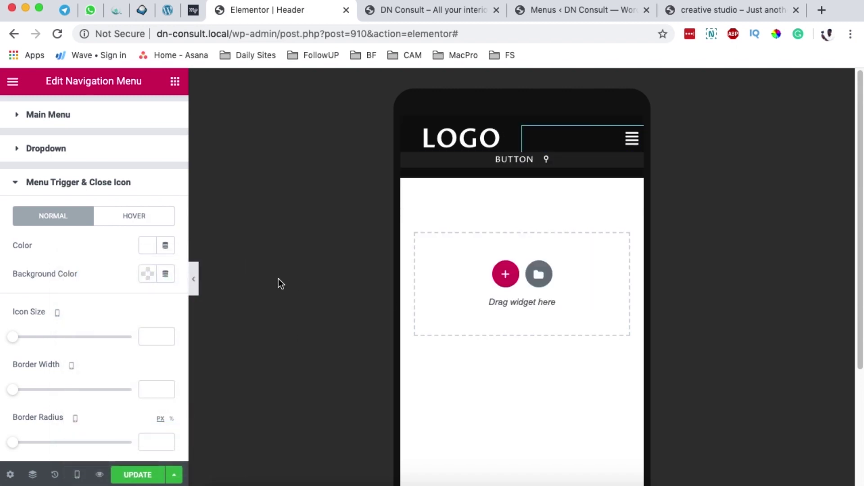
Step: Set the navigation menu's responsive breakpoint to Tablet (1023px >) in the tablet preview and check it in the mobile preview
left_click(77, 474)
left_click(71, 414)
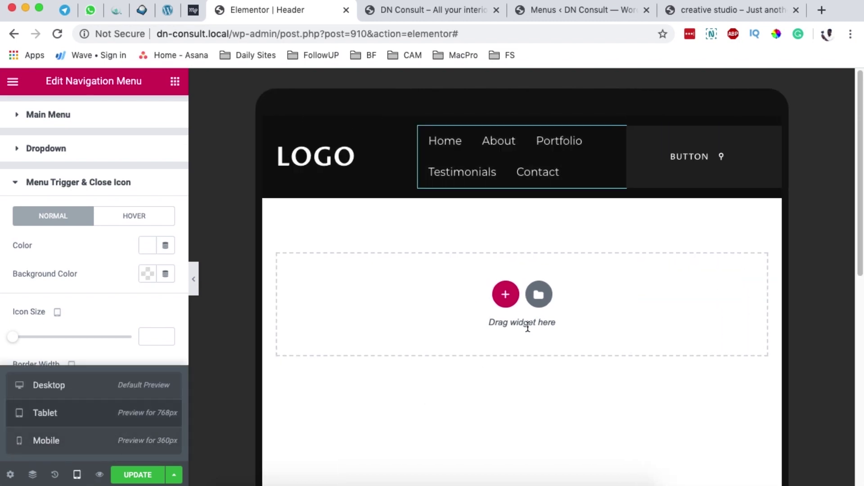
left_click(29, 118)
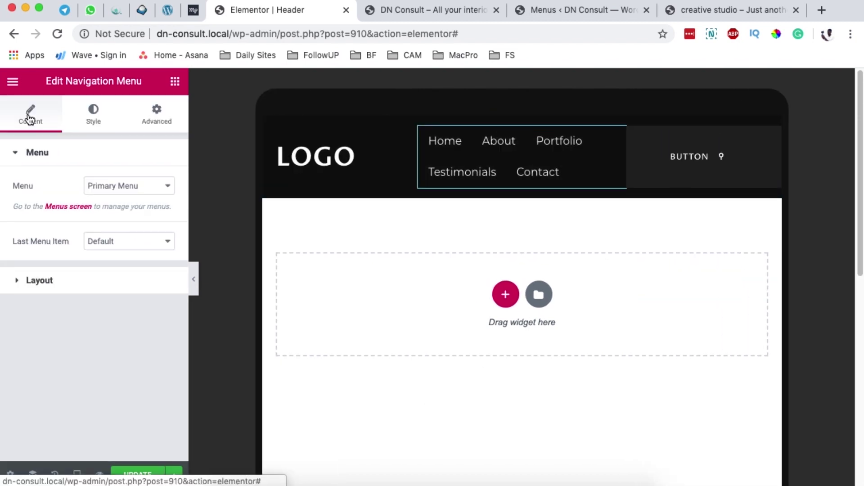
left_click(60, 282)
scroll(117, 286, "down", 3)
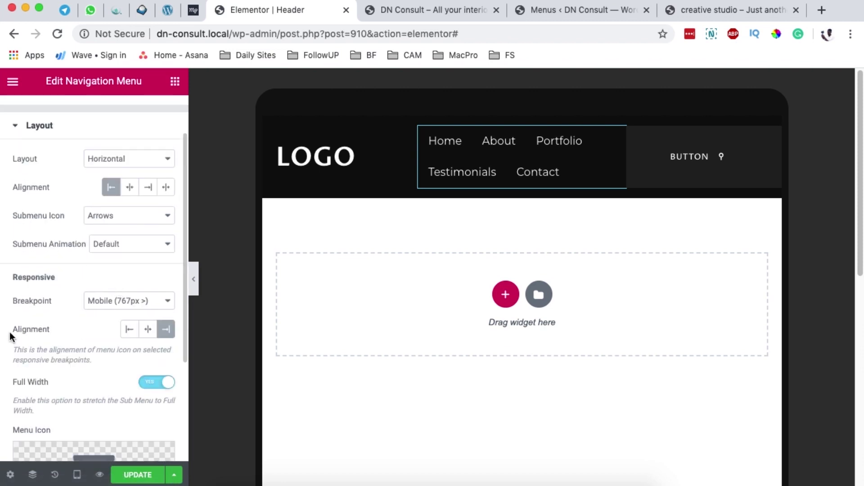
left_click(146, 308)
left_click(129, 309)
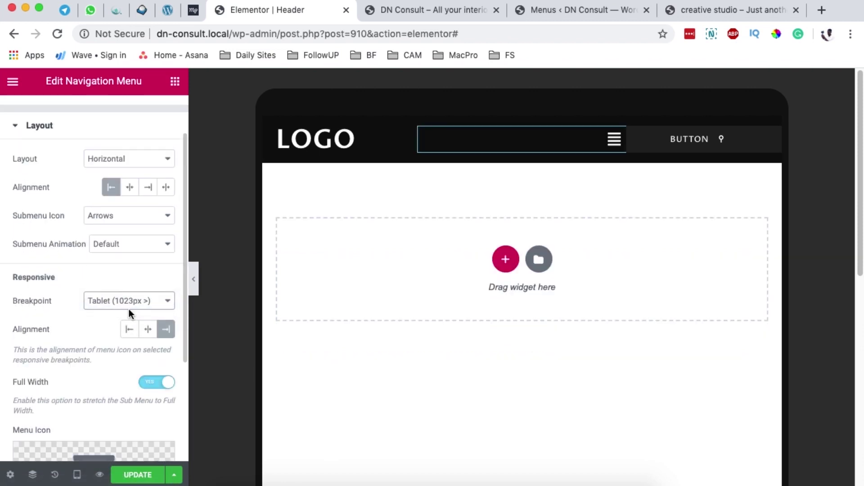
left_click(77, 474)
left_click(162, 444)
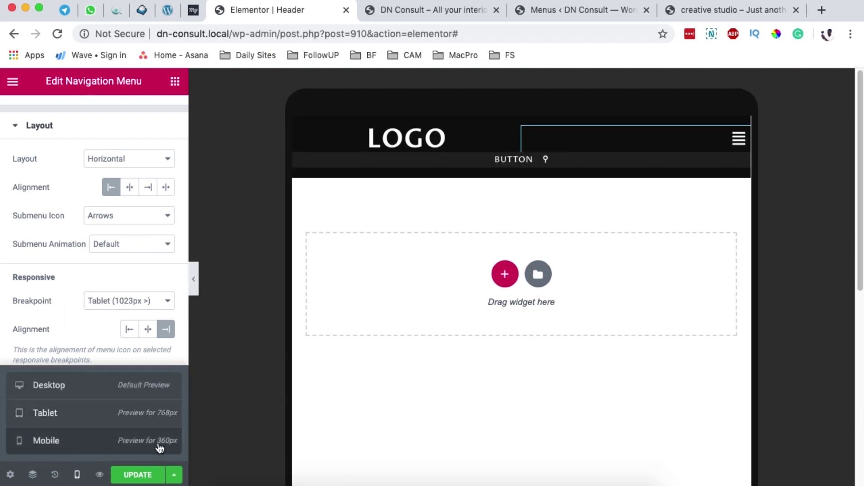
Step: Return to the tablet preview and delete the header column containing the button
left_click(68, 413)
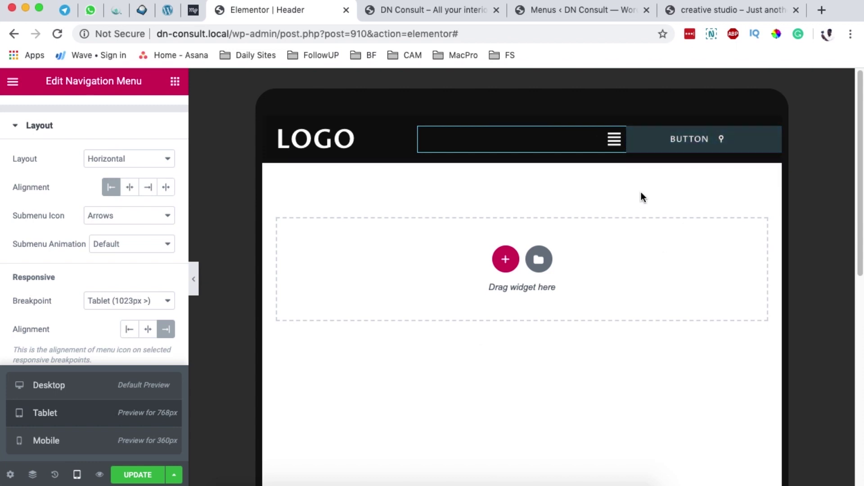
right_click(636, 137)
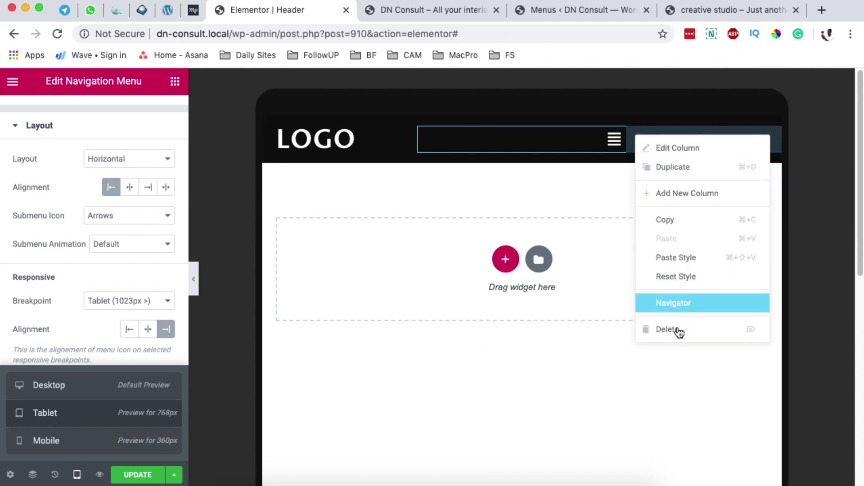
left_click(649, 337)
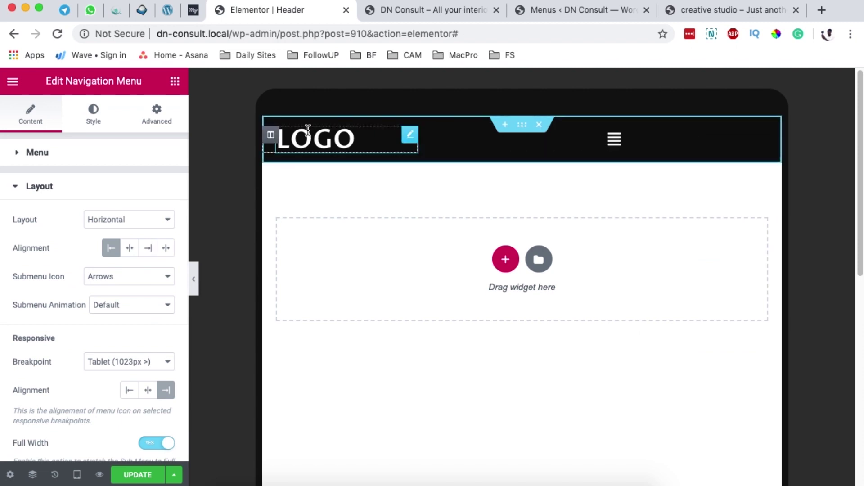
Step: For the tablet view, set the navigation menu column's width to 60% and the logo column's width to 40%
left_click(421, 140)
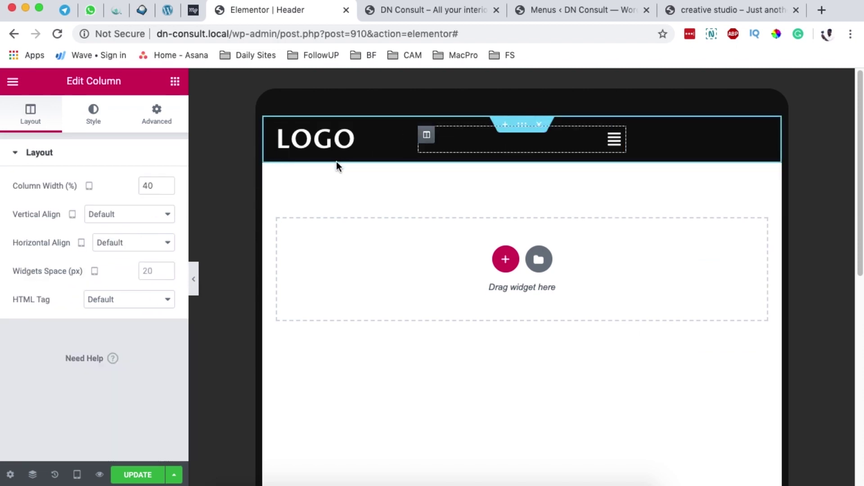
double_click(154, 185)
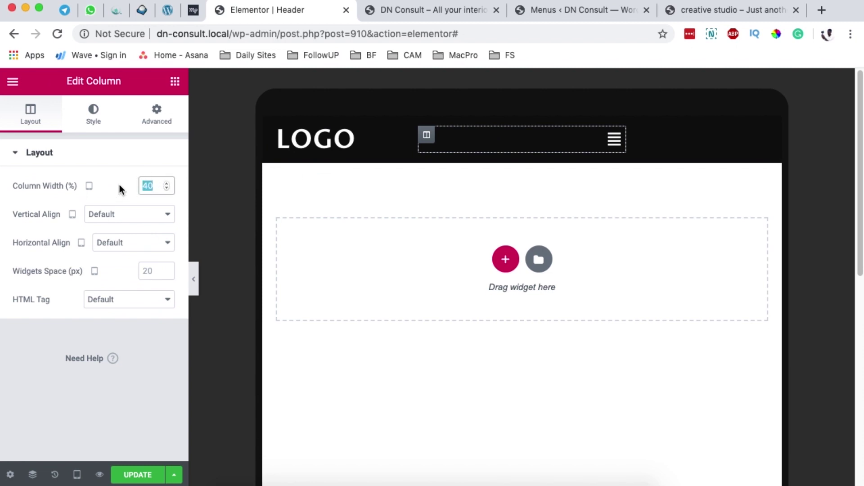
type("60")
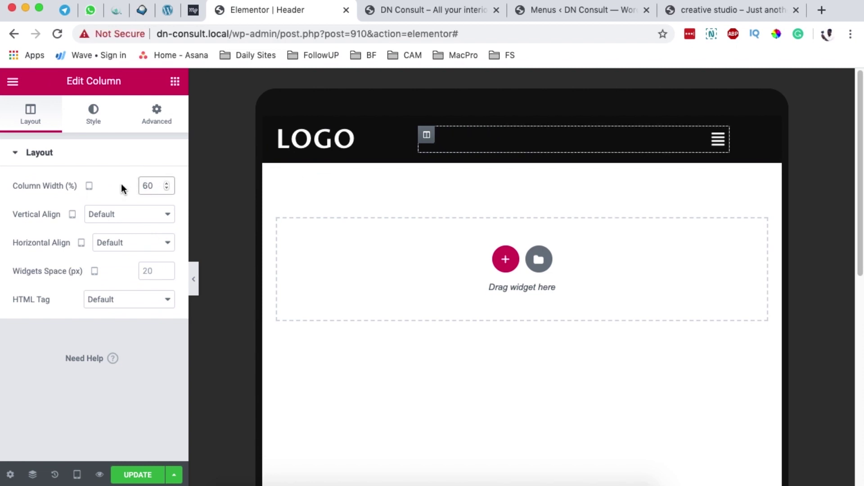
left_click(270, 135)
left_click(154, 183)
double_click(154, 183)
type("40")
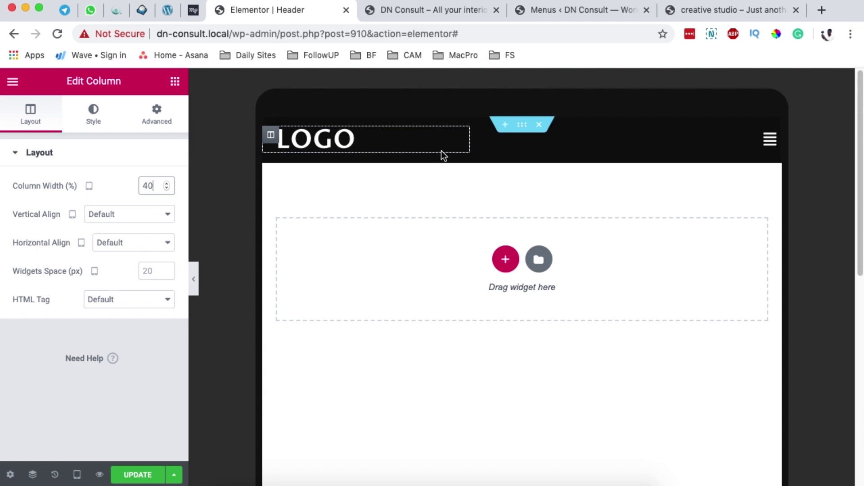
Step: Replace the LOGO heading in the header with a Site Logo widget
left_click(462, 138)
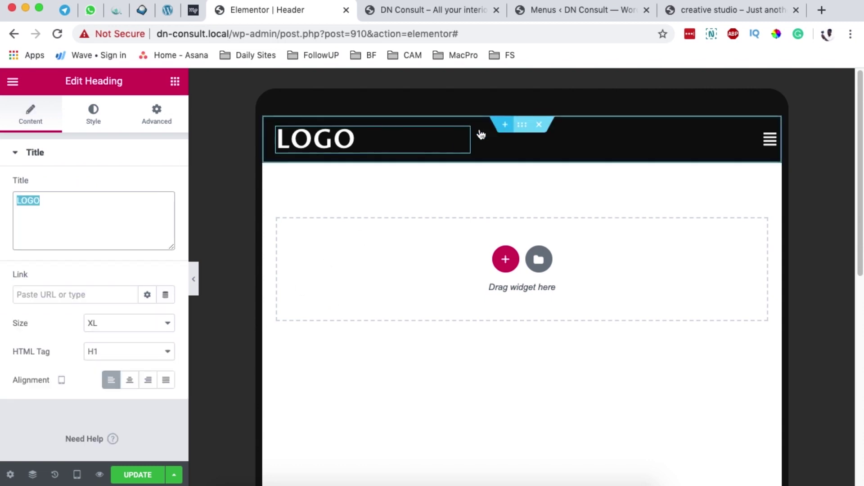
left_click(175, 82)
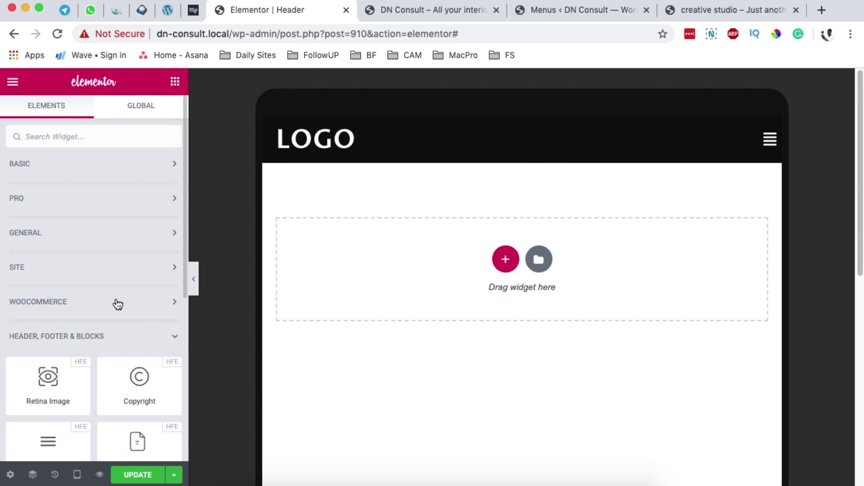
scroll(118, 304, "down", 5)
scroll(3, 197, "up", 2)
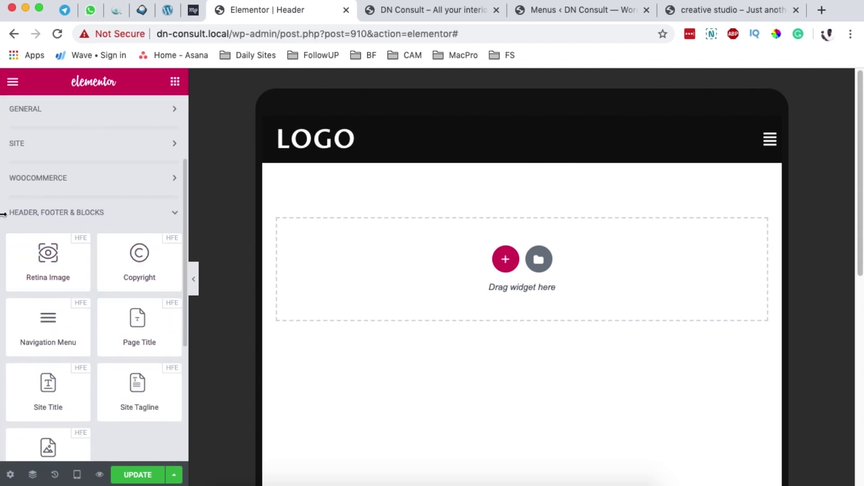
scroll(100, 223, "down", 2)
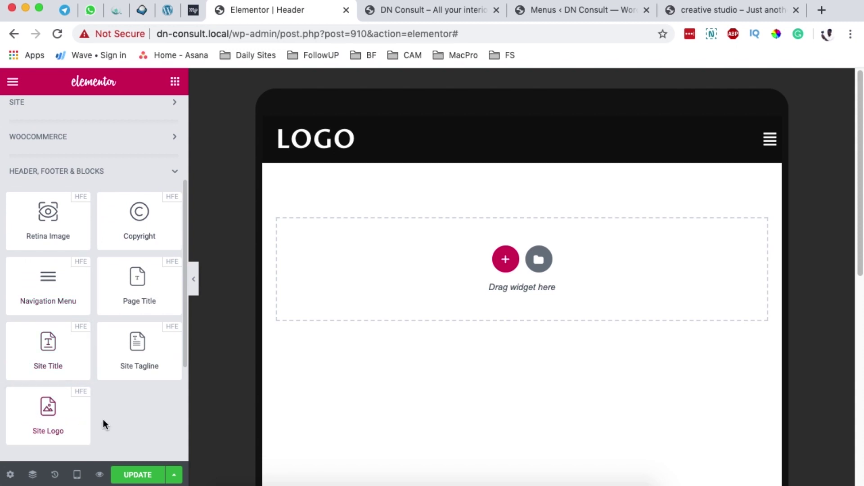
left_click_drag(54, 418, 353, 132)
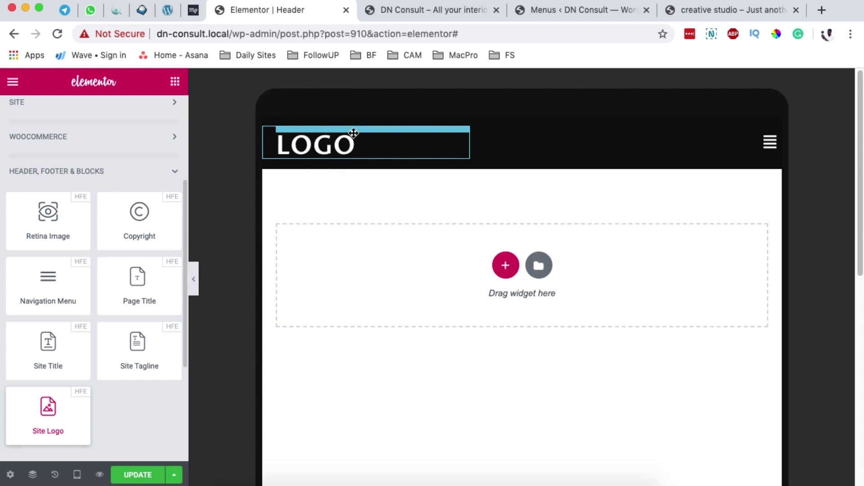
left_click(463, 221)
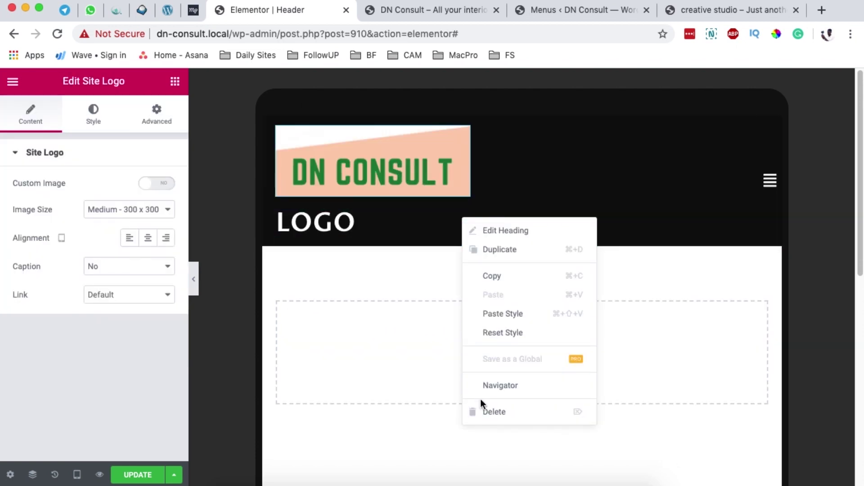
left_click(481, 408)
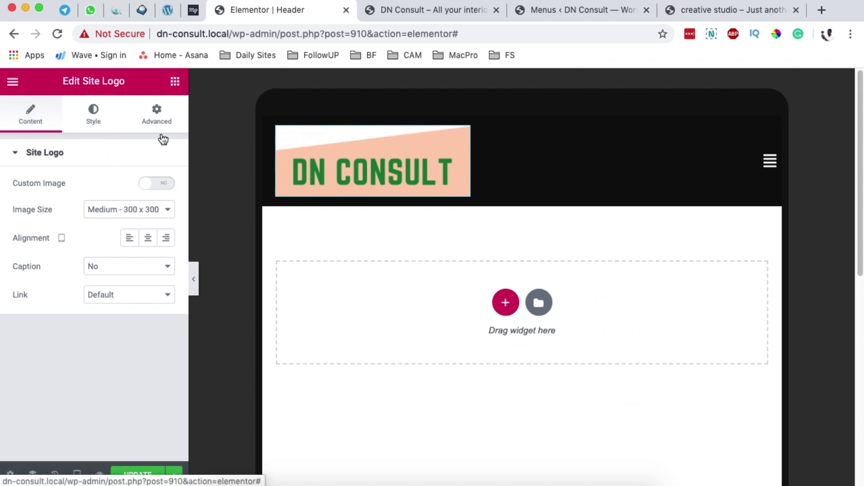
Step: For the tablet view, set the site logo's width to 49% and align it left
left_click(93, 114)
left_click_drag(16, 217, 70, 215)
left_click(30, 114)
left_click(129, 243)
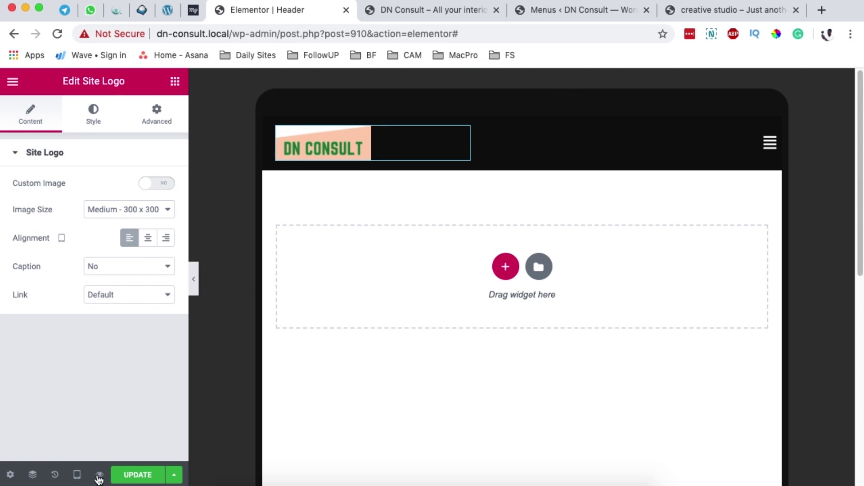
Step: In the desktop preview, align the site logo left and set its width to 30%
left_click(77, 474)
left_click(70, 390)
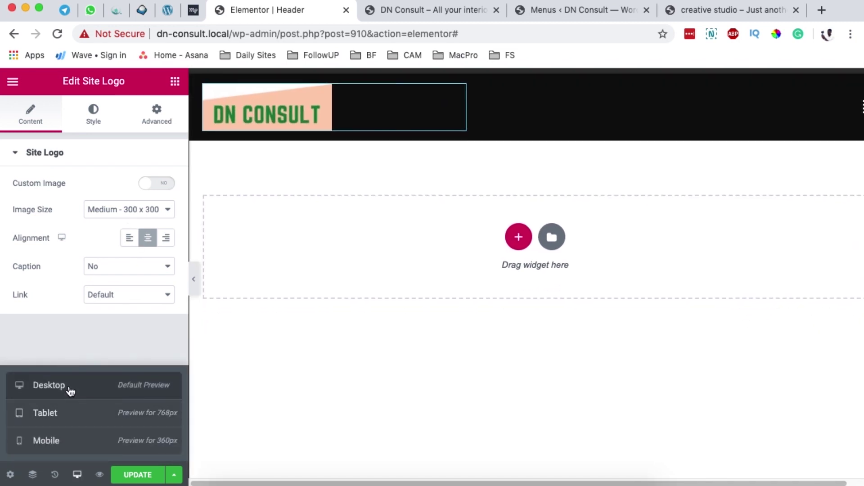
left_click(129, 238)
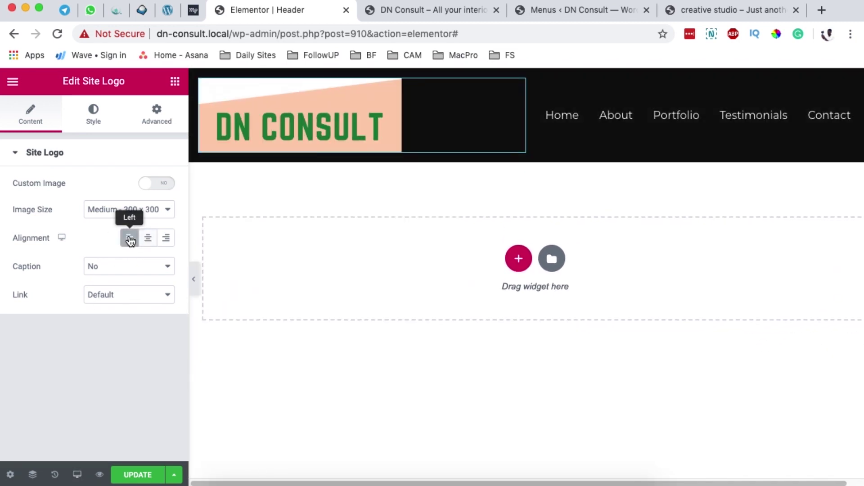
left_click(92, 116)
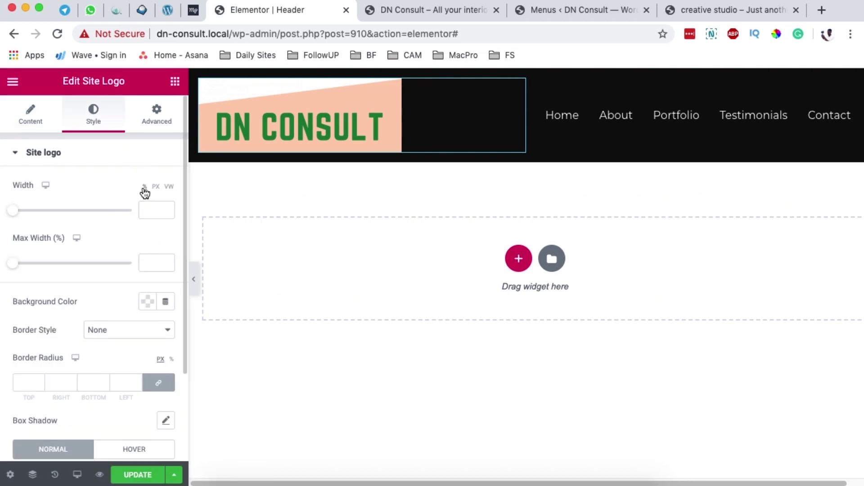
left_click_drag(12, 210, 46, 209)
left_click_drag(155, 210, 85, 211)
type("30")
Step: In the mobile preview, set the site logo's width to 60%
left_click(76, 475)
left_click(71, 442)
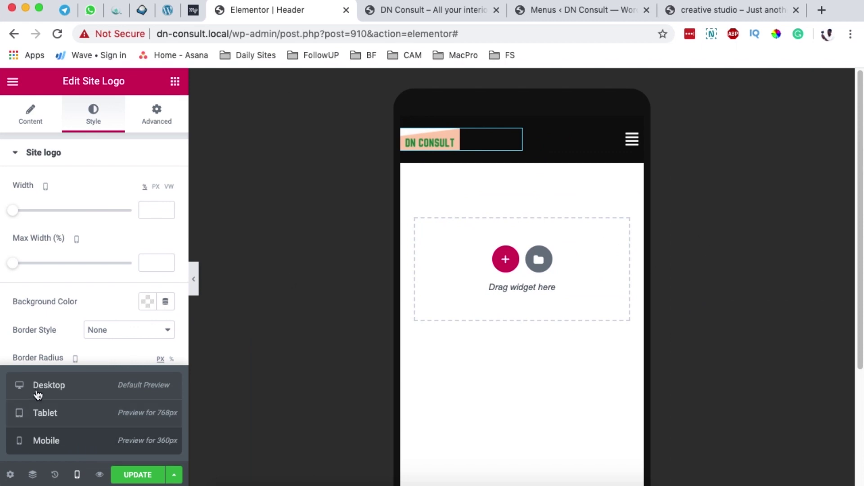
left_click_drag(15, 213, 87, 220)
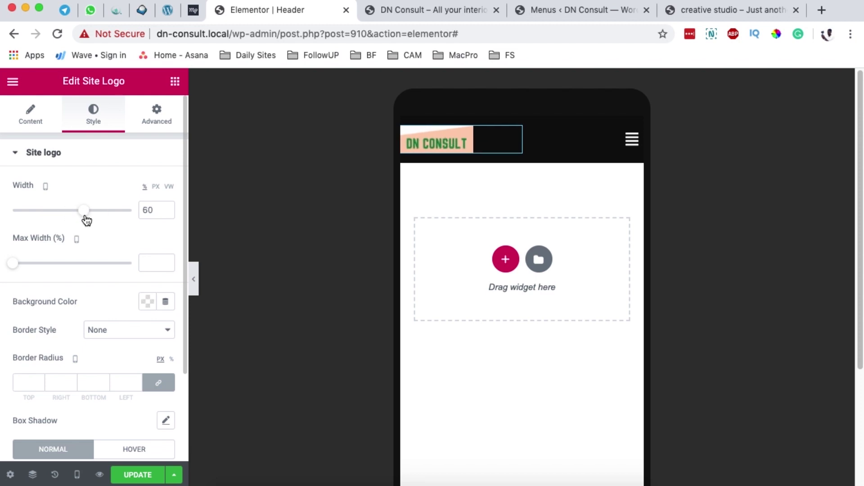
Step: Examine the header and site logo size in the tablet, desktop and mobile previews
left_click(77, 474)
left_click(67, 412)
left_click(77, 474)
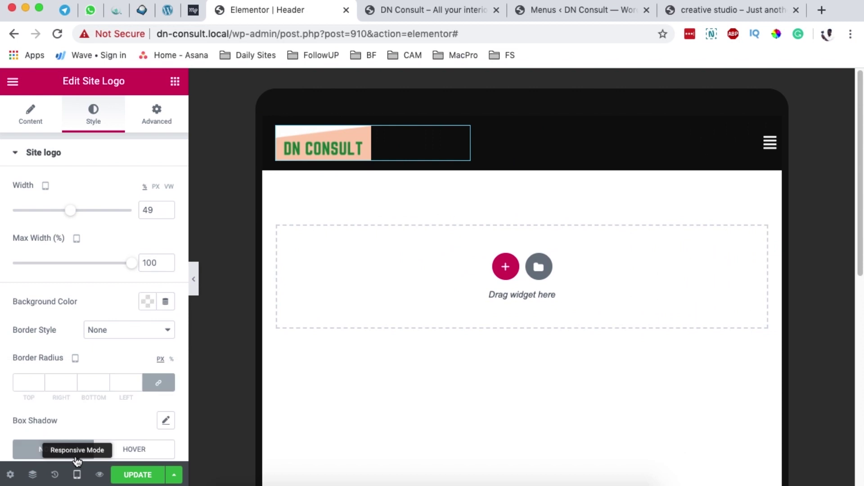
left_click(77, 474)
left_click(75, 395)
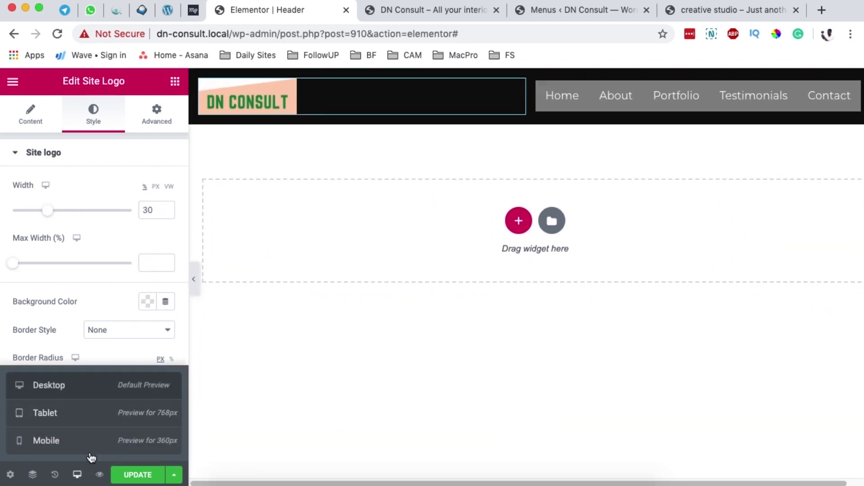
left_click(77, 478)
left_click(77, 478)
left_click(79, 443)
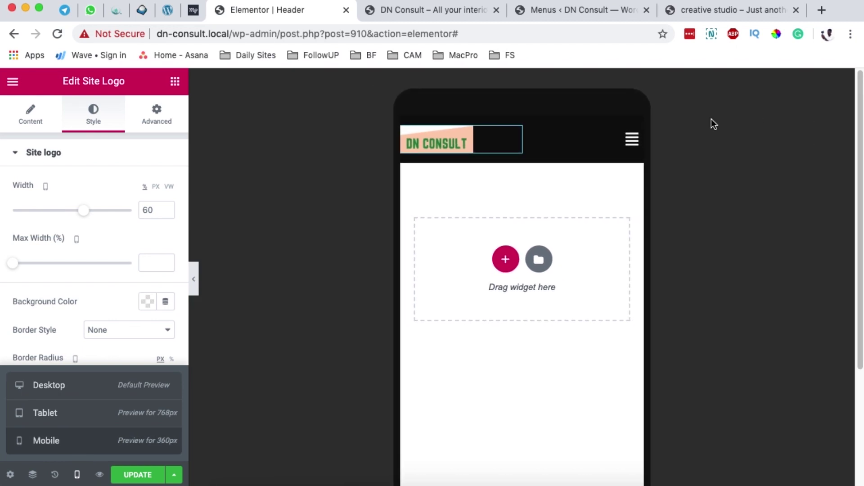
Step: In the mobile preview, set the navigation menu dropdown's normal text color to white
left_click(629, 150)
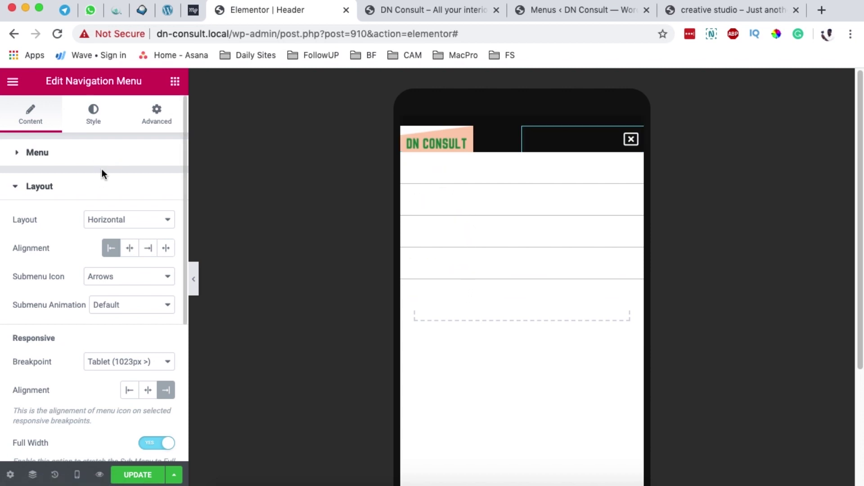
left_click(99, 122)
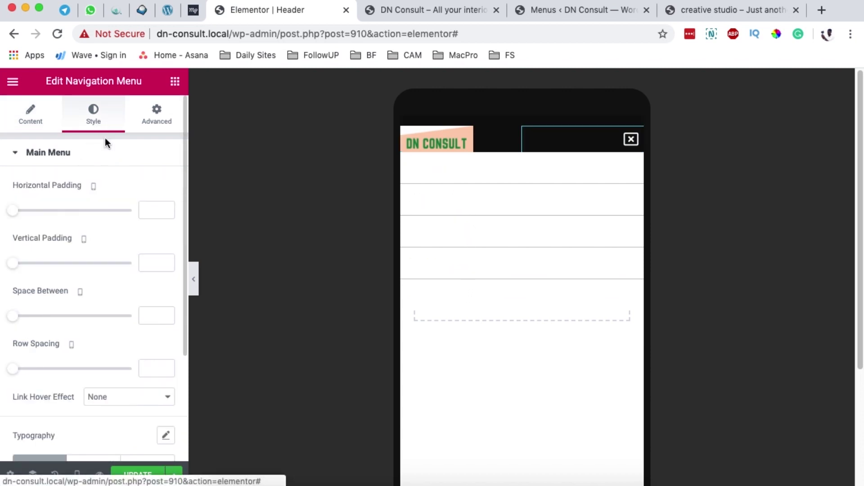
scroll(107, 204, "down", 5)
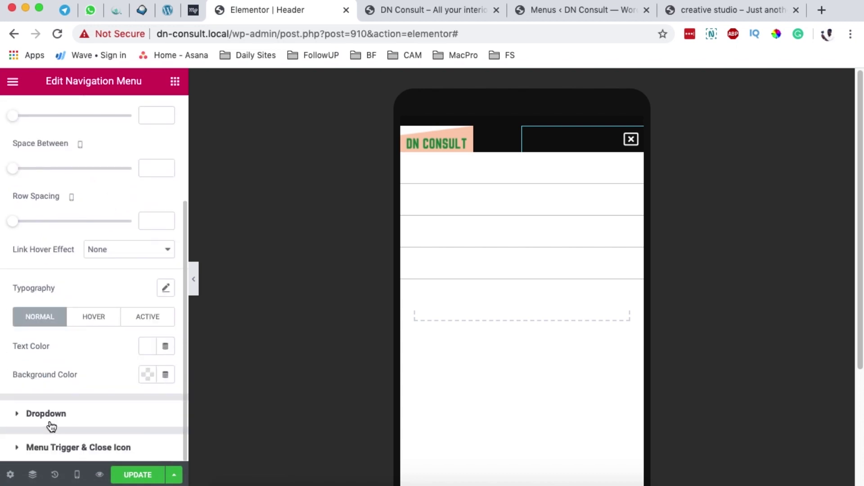
left_click(49, 414)
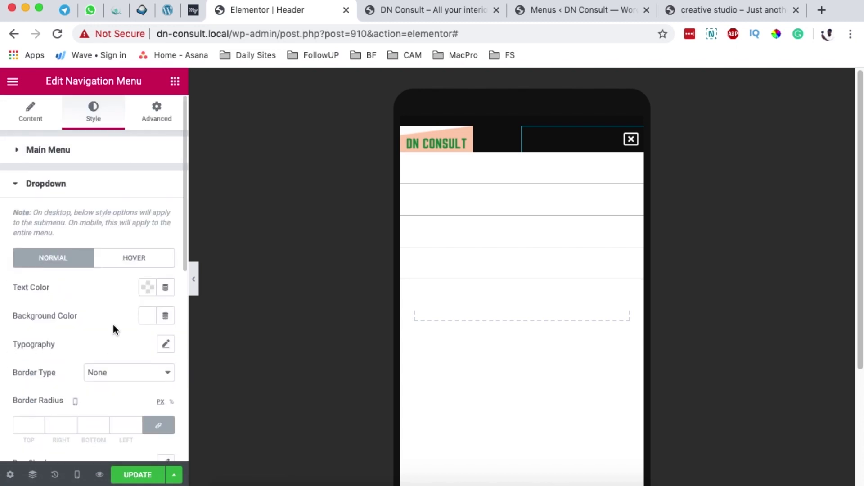
scroll(113, 322, "down", 3)
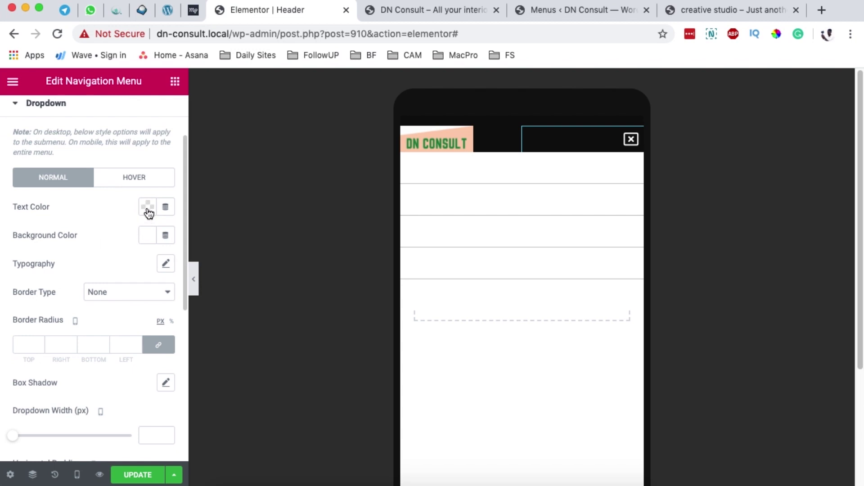
left_click(148, 207)
left_click(207, 238)
left_click(107, 203)
Step: Set the navigation menu dropdown's background color to dark grey #54595F
left_click(147, 239)
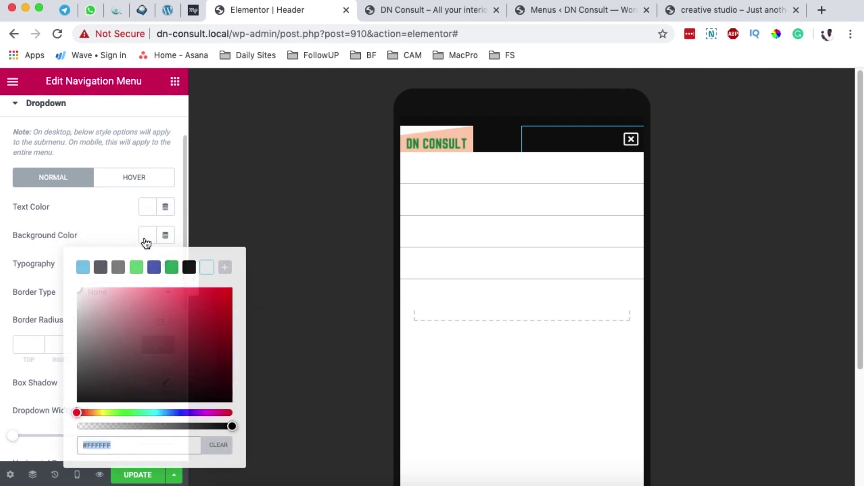
left_click(100, 268)
left_click(96, 207)
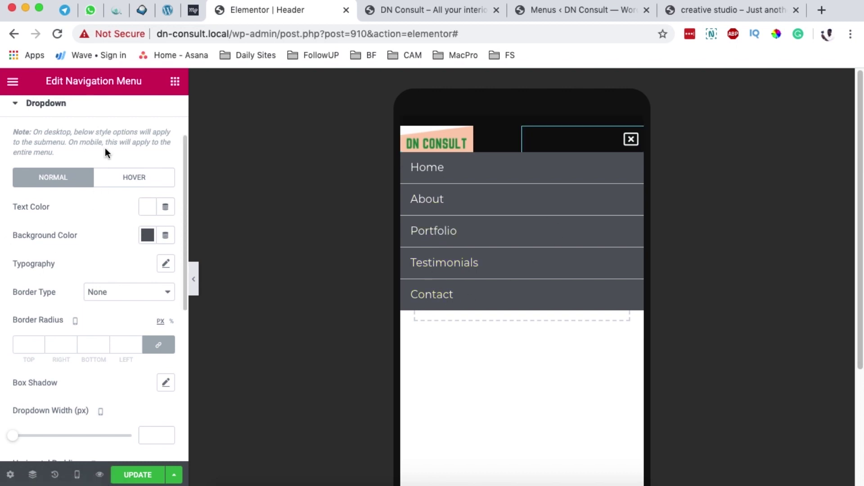
Step: In the tablet preview, set the navigation menu dropdown's background color to black #000000
scroll(63, 342, "up", 3)
left_click(77, 474)
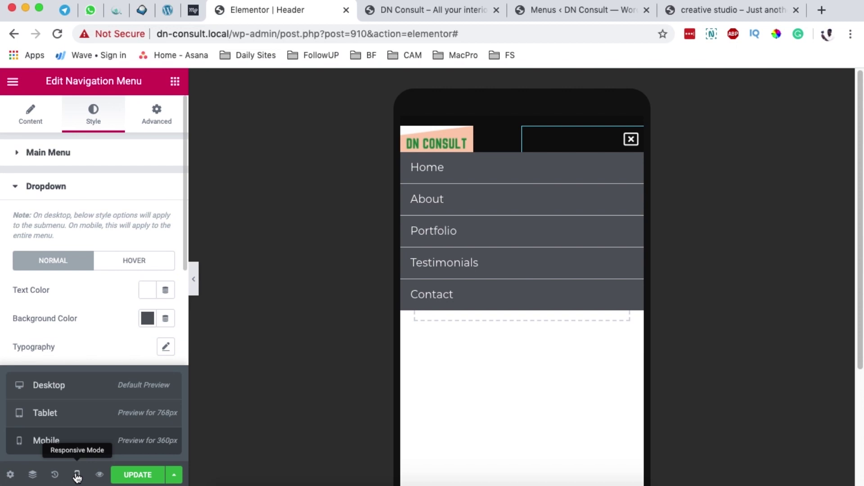
left_click(68, 423)
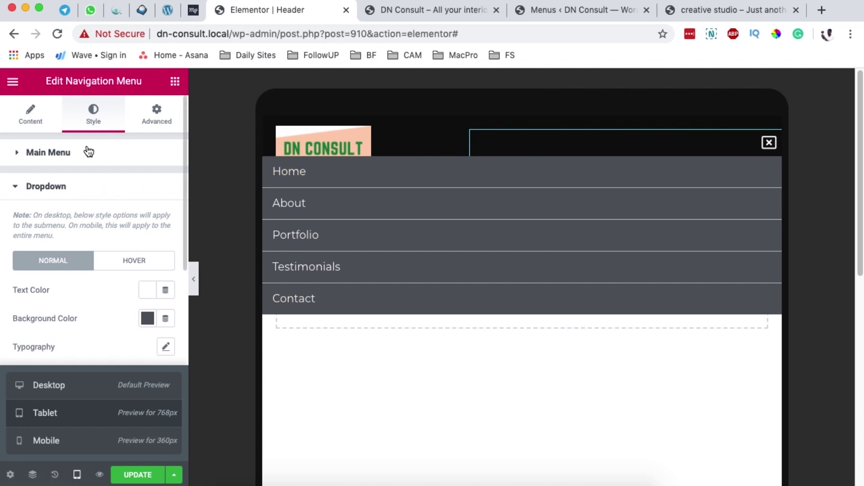
left_click(148, 318)
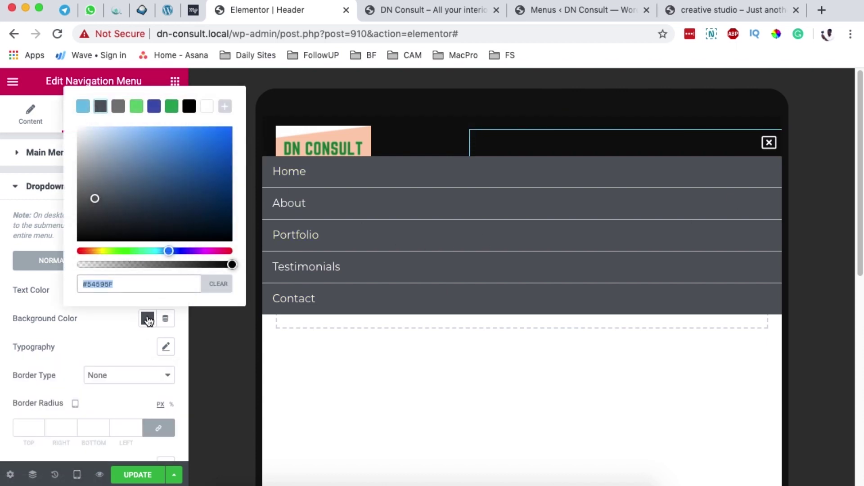
left_click(190, 109)
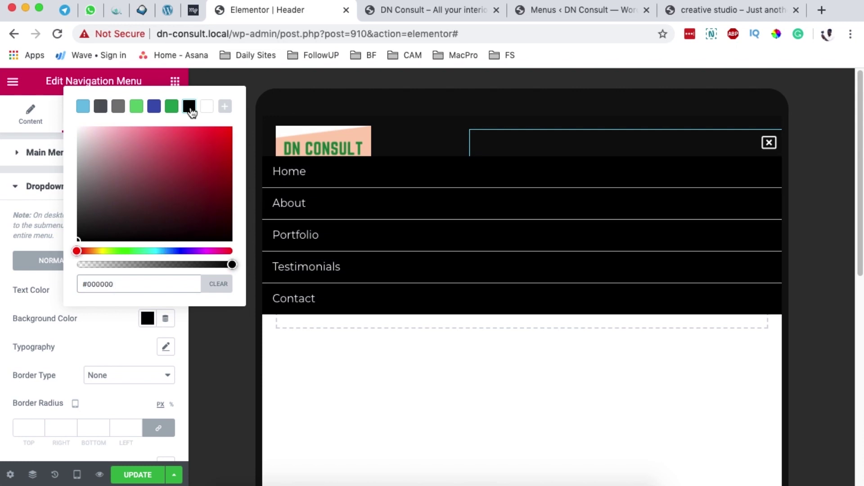
left_click(32, 306)
Step: Check the navigation dropdown's colors in the mobile preview and the desktop header in the page preview
left_click(77, 475)
left_click(62, 444)
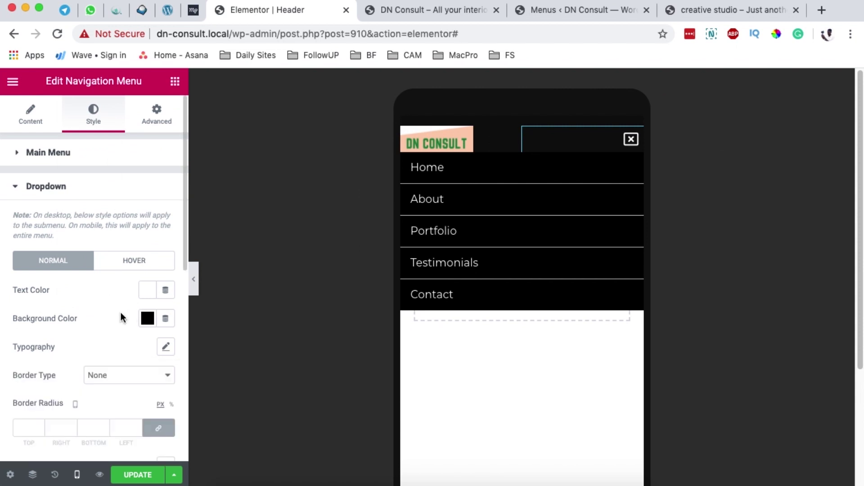
left_click(147, 318)
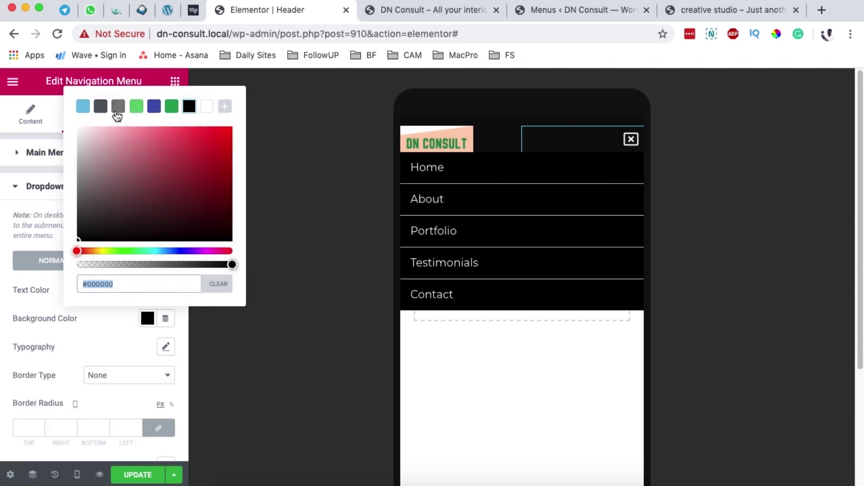
left_click(53, 297)
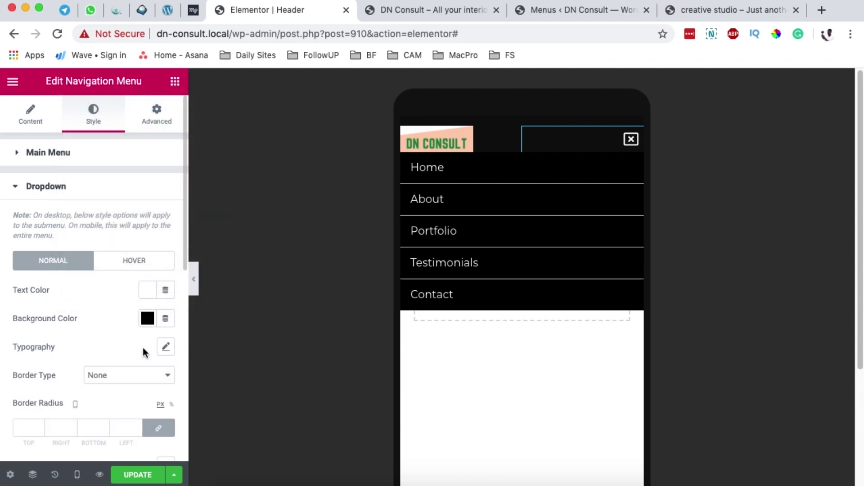
mouse_move(78, 475)
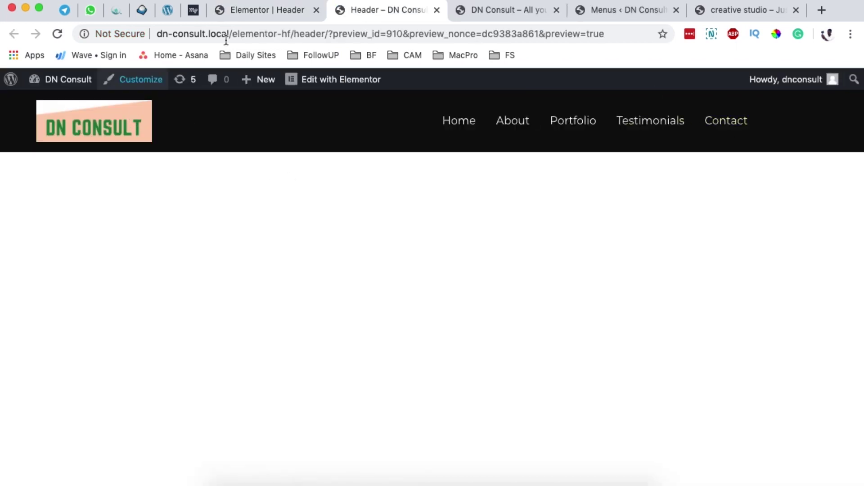
left_click(270, 10)
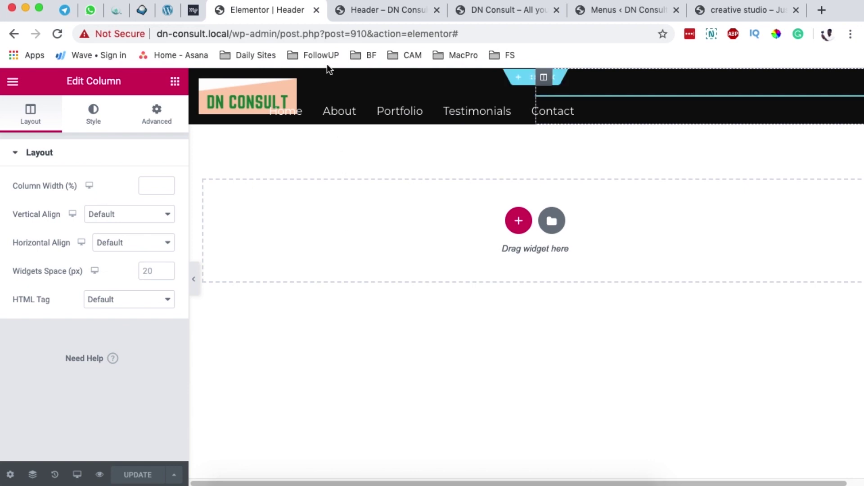
Step: Set the site logo's desktop width to 20% and check the header in the page preview
left_click(516, 90)
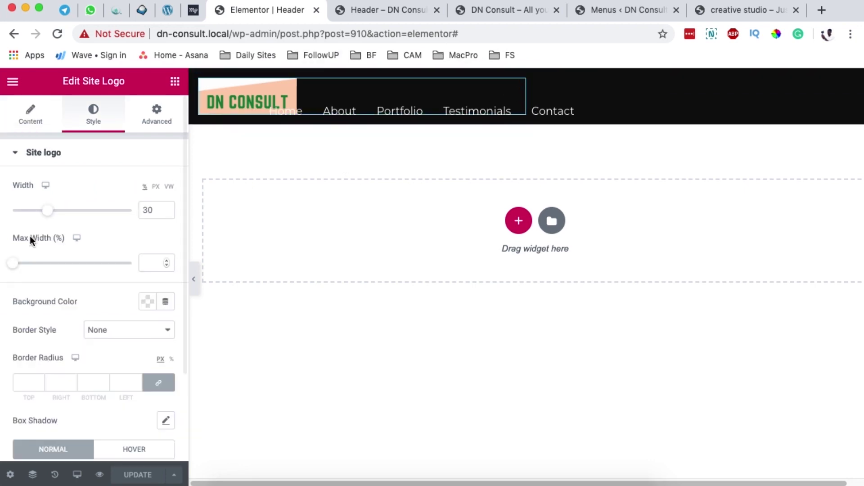
left_click_drag(48, 211, 36, 211)
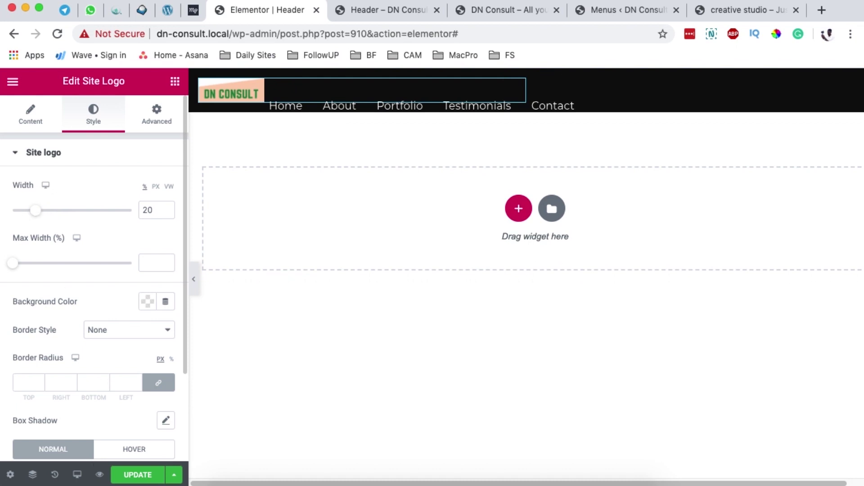
left_click(99, 475)
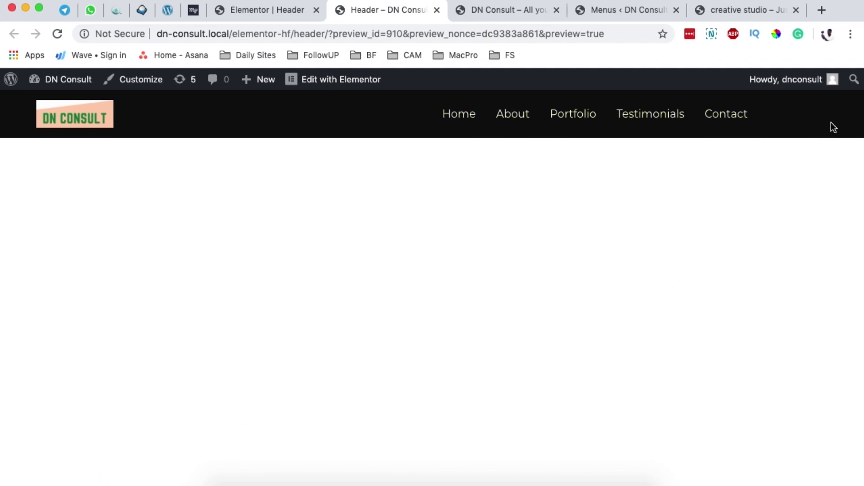
left_click(235, 15)
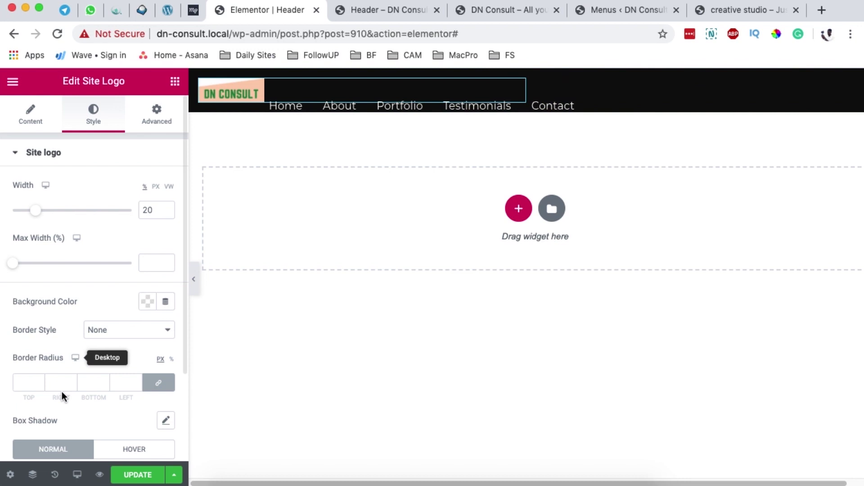
Step: Select the Navigation Menu in the Navigator and try its Vertical and Expanded layouts
left_click(33, 476)
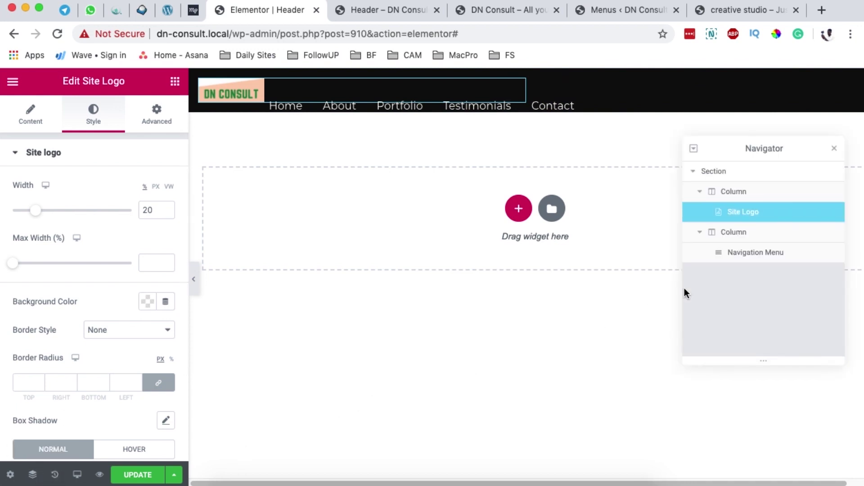
left_click(756, 252)
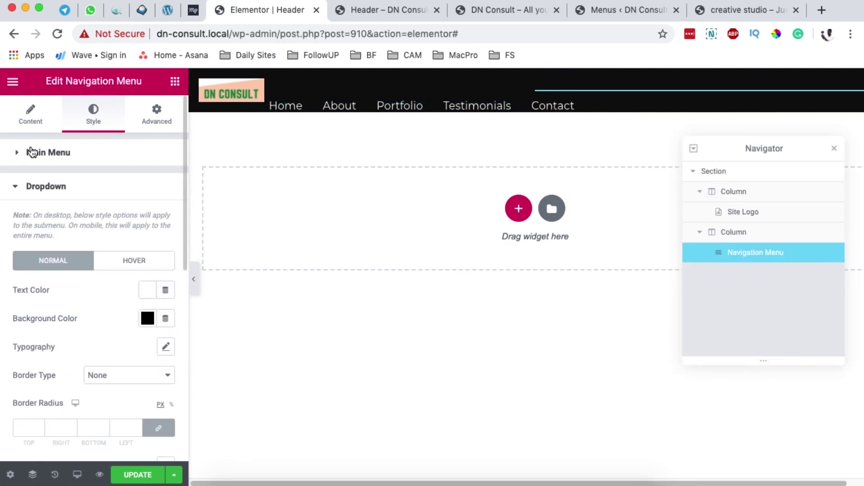
left_click(48, 154)
scroll(93, 297, "down", 4)
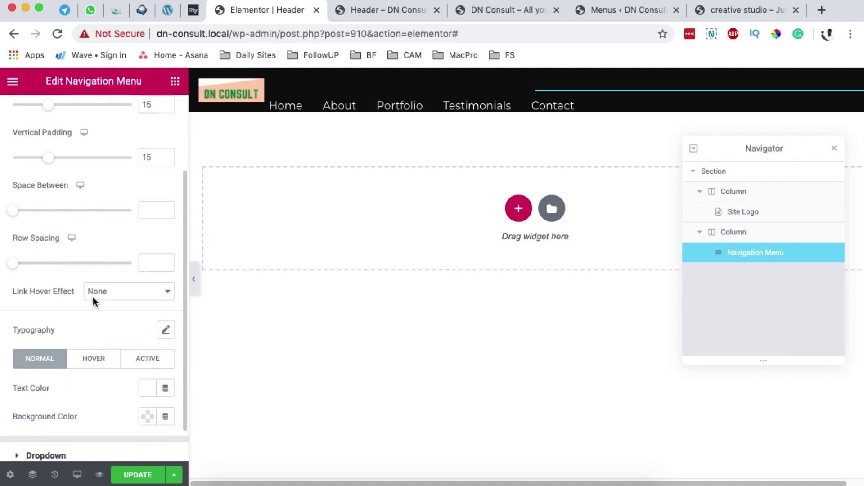
scroll(94, 294, "up", 5)
left_click(34, 124)
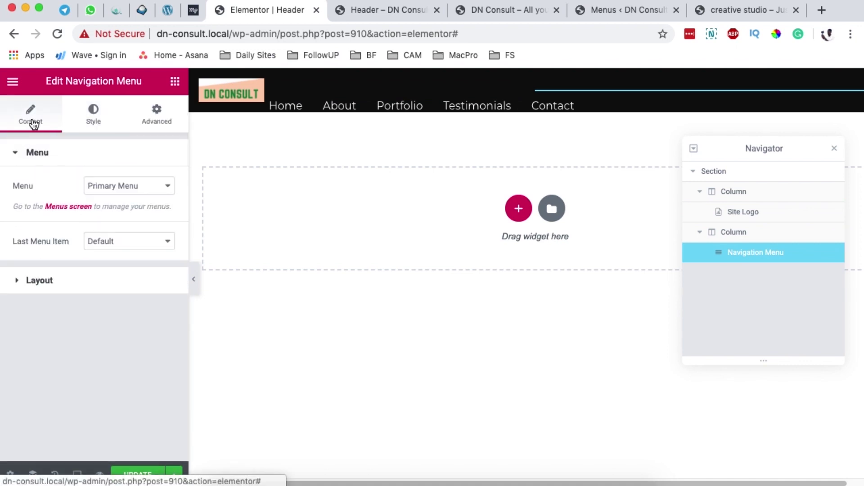
left_click(48, 280)
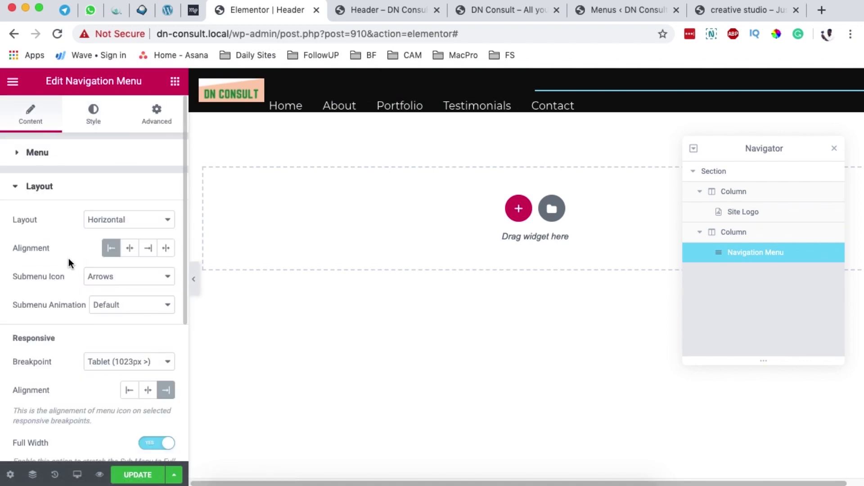
left_click(110, 222)
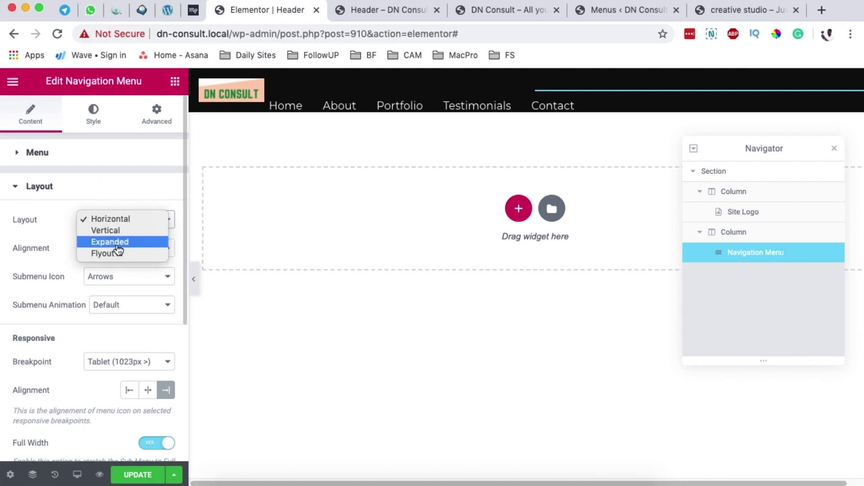
left_click(112, 231)
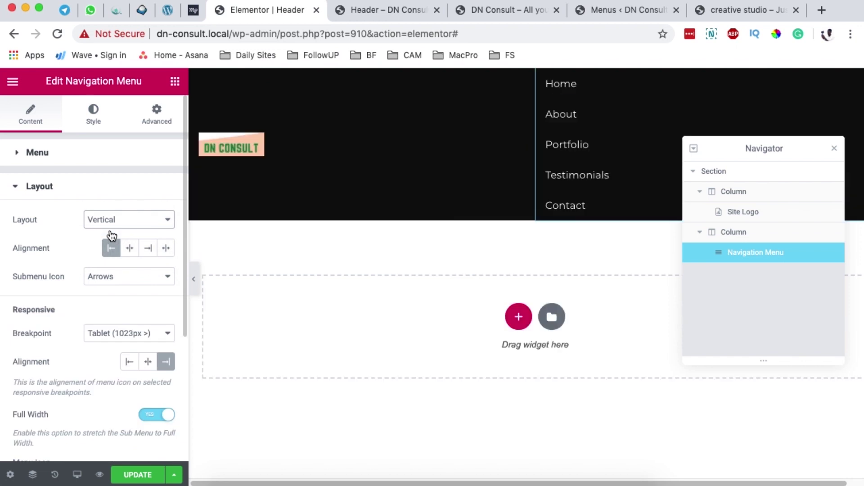
left_click(135, 225)
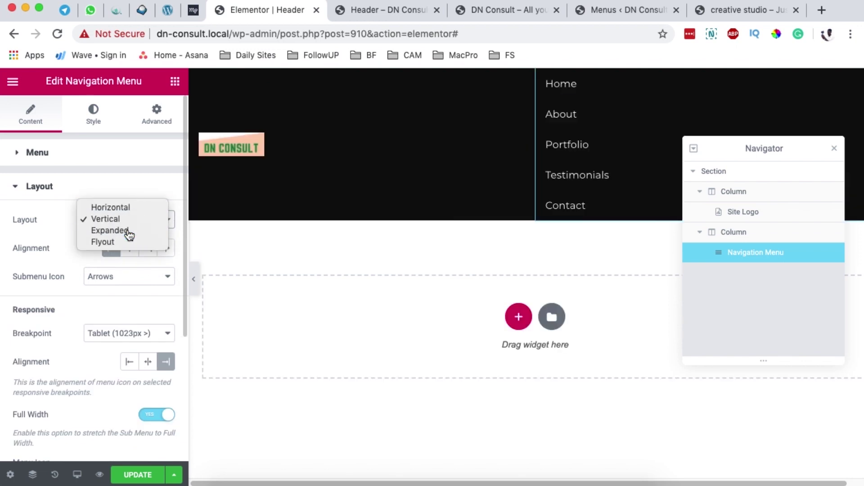
left_click(128, 231)
Step: Try the Flyout layout for the navigation menu and test opening and closing the flyout with the hamburger icon
left_click(131, 224)
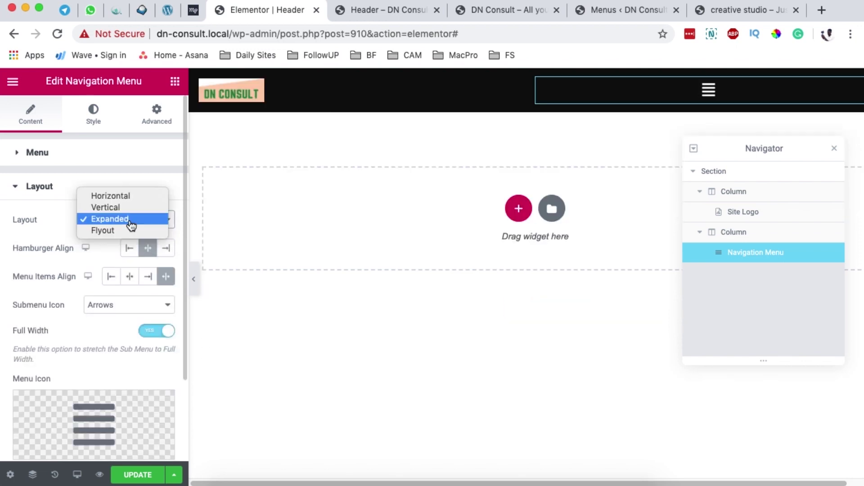
left_click(128, 230)
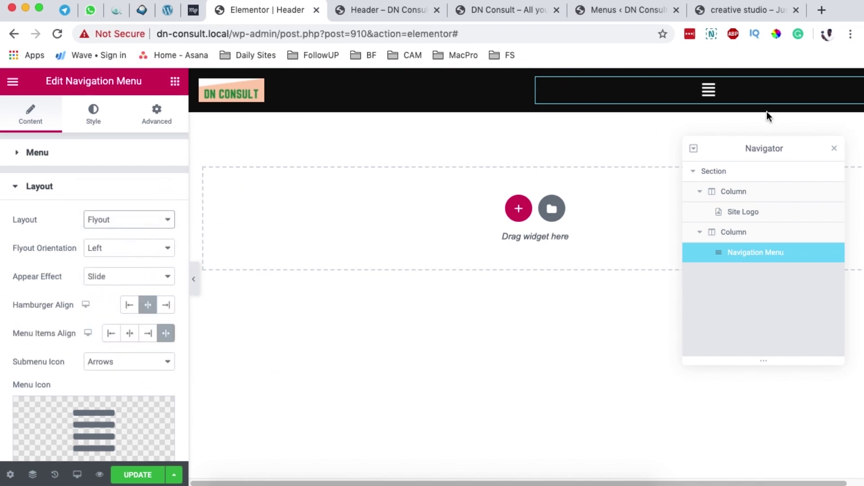
left_click(710, 92)
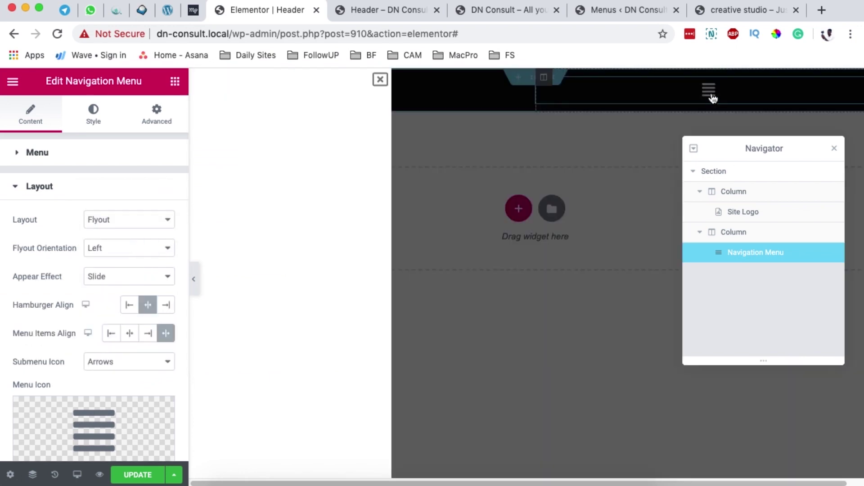
left_click(709, 92)
left_click(709, 92)
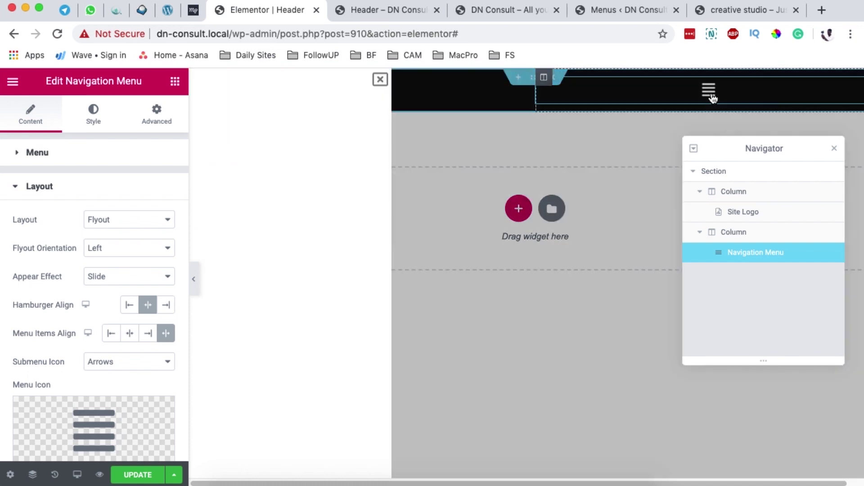
left_click(709, 93)
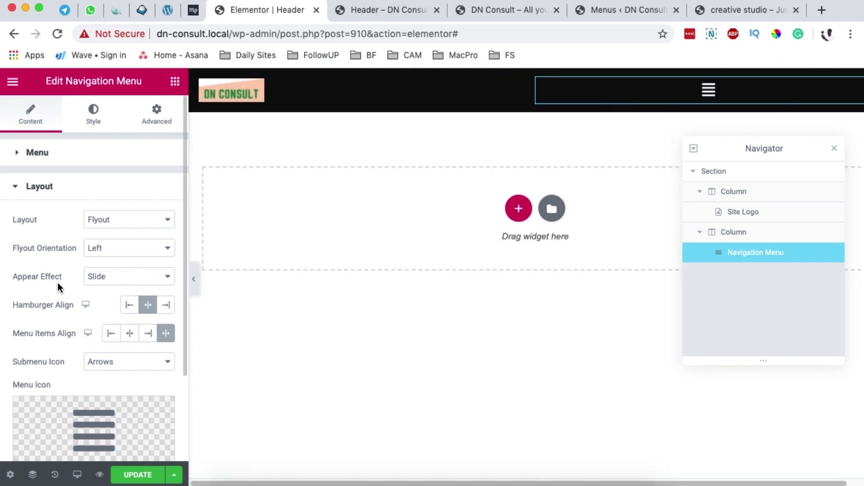
Step: Set the navigation menu's layout back to Horizontal
left_click(112, 221)
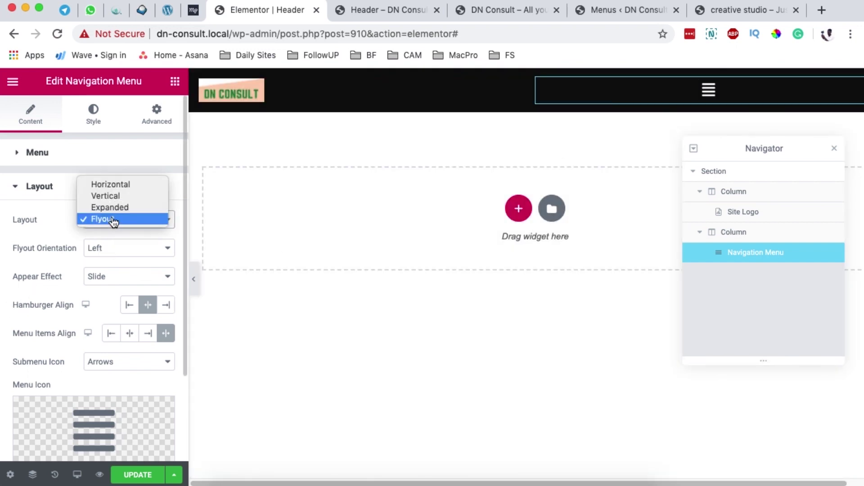
left_click(112, 181)
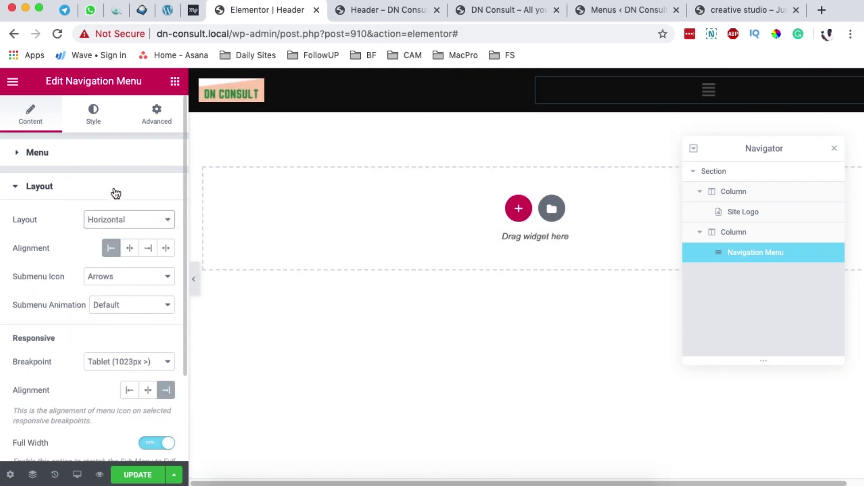
Step: Align the horizontal navigation menu to the right and check the header in the page preview
left_click(148, 252)
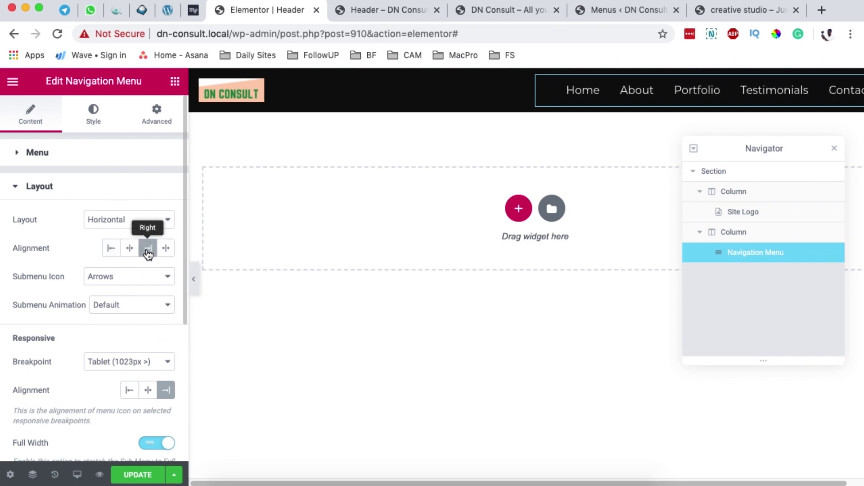
left_click(100, 475)
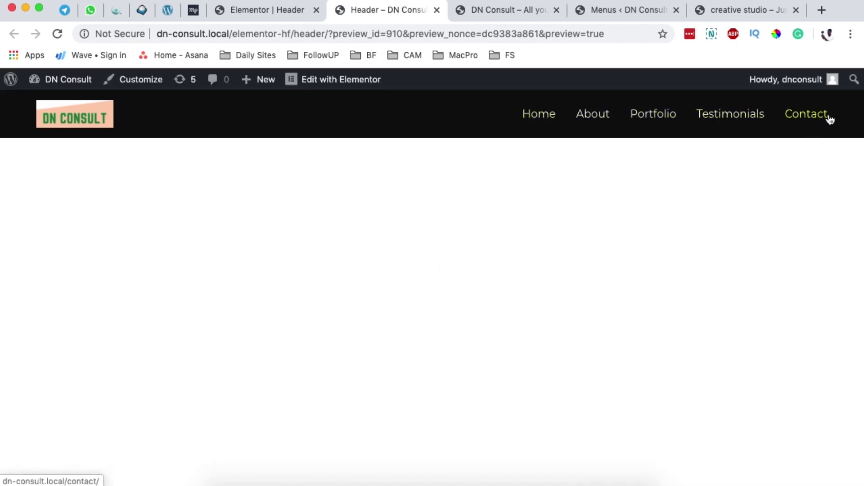
left_click(260, 13)
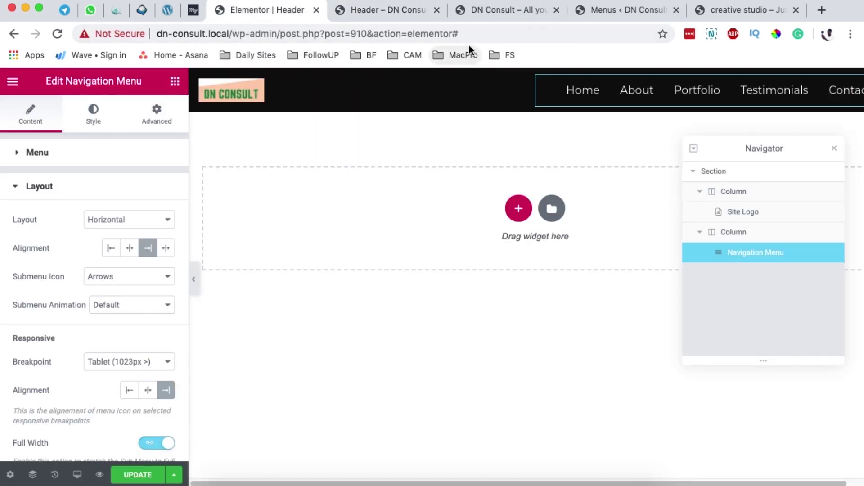
left_click(457, 10)
left_click(390, 10)
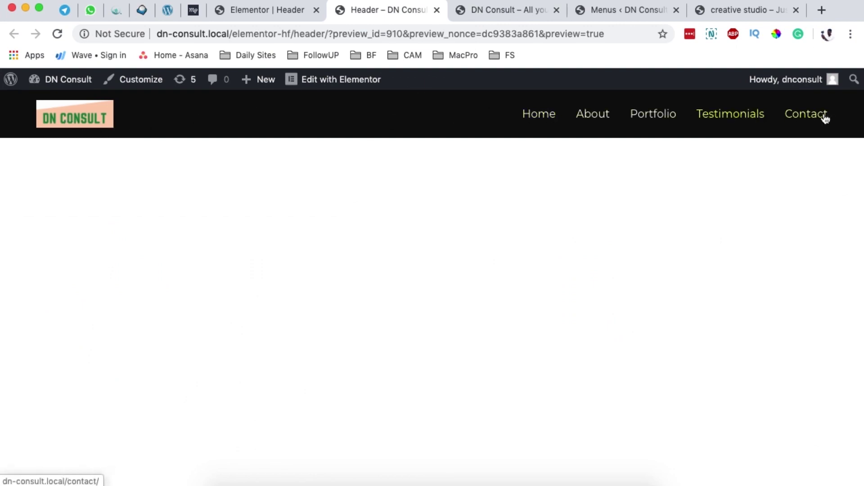
left_click(252, 10)
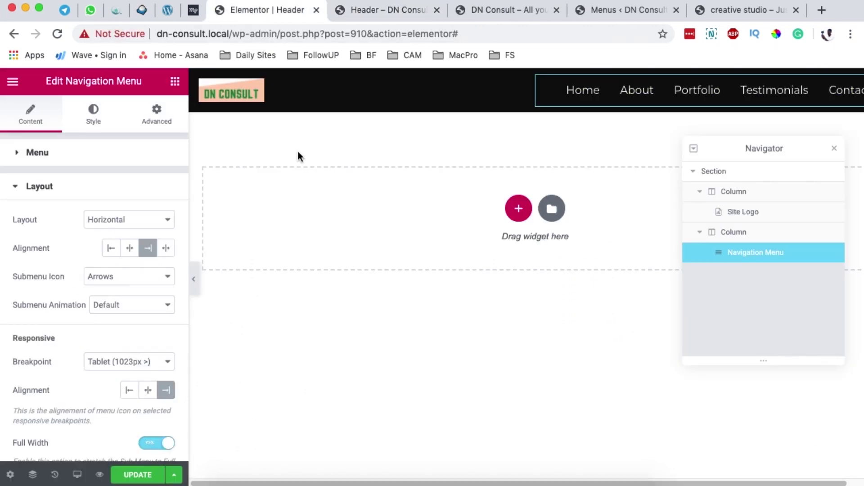
Step: Save the header template, load the homepage in a new tab and compare its header with the previously loaded homepage
left_click(163, 474)
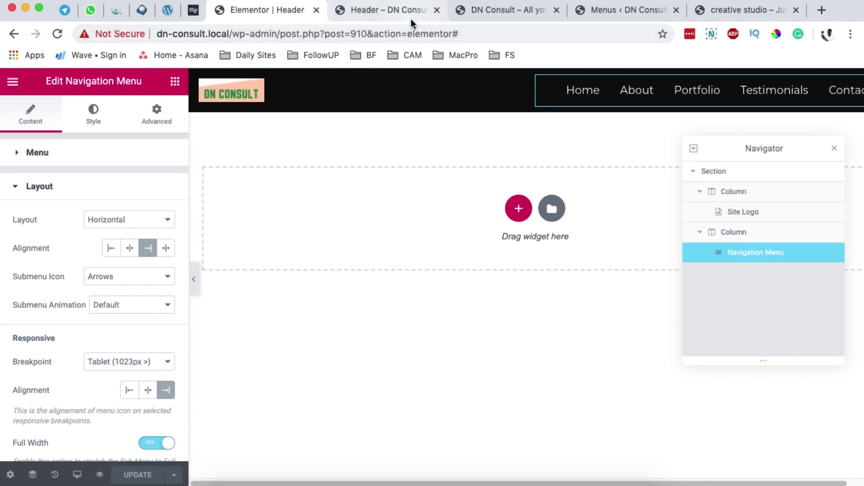
left_click(495, 8)
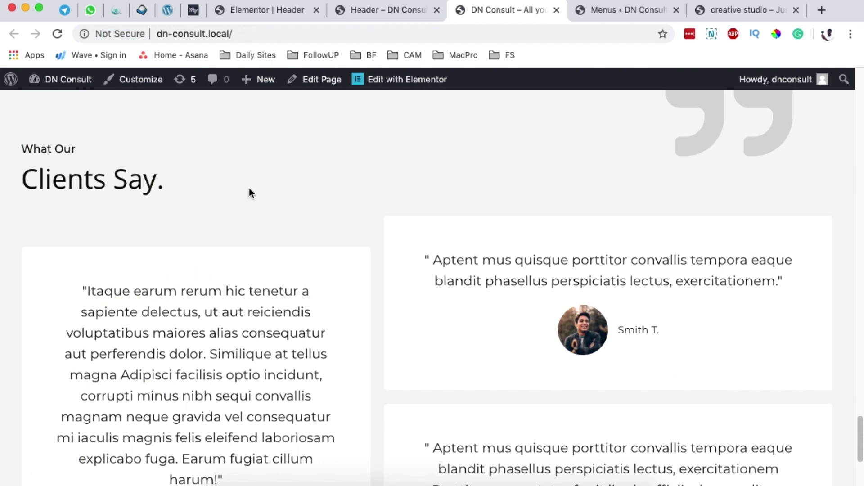
scroll(249, 193, "up", 20)
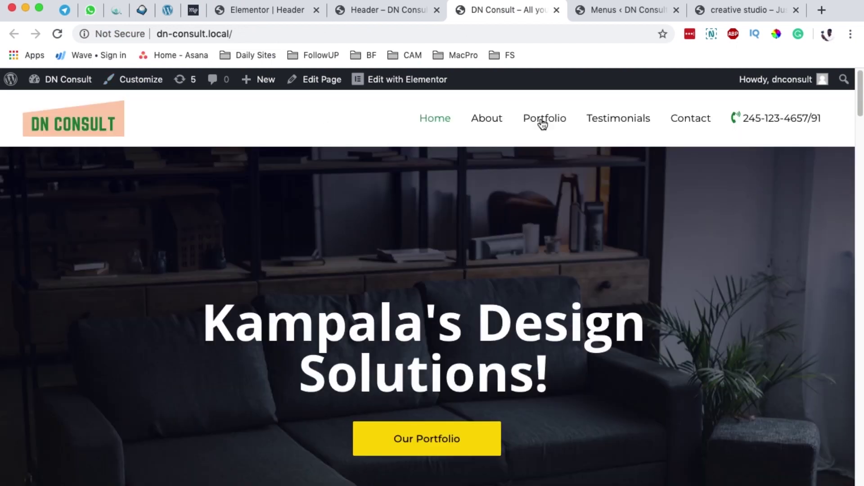
left_click(89, 131, "super")
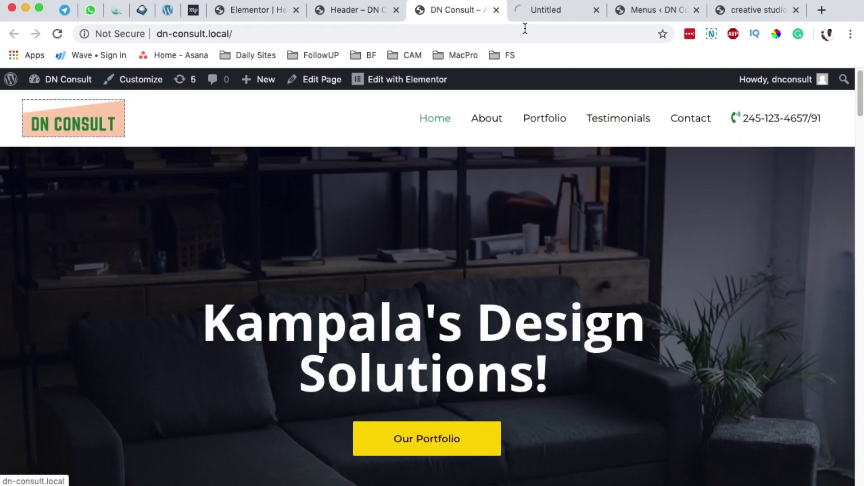
left_click(536, 11)
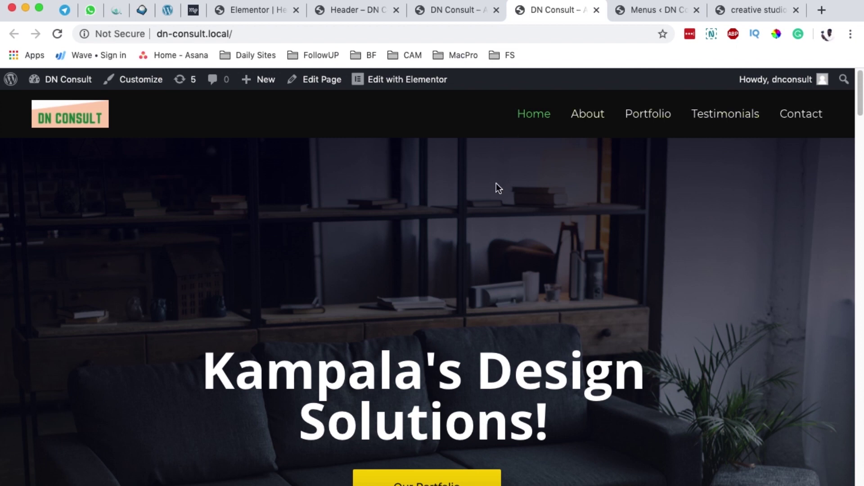
left_click(450, 15)
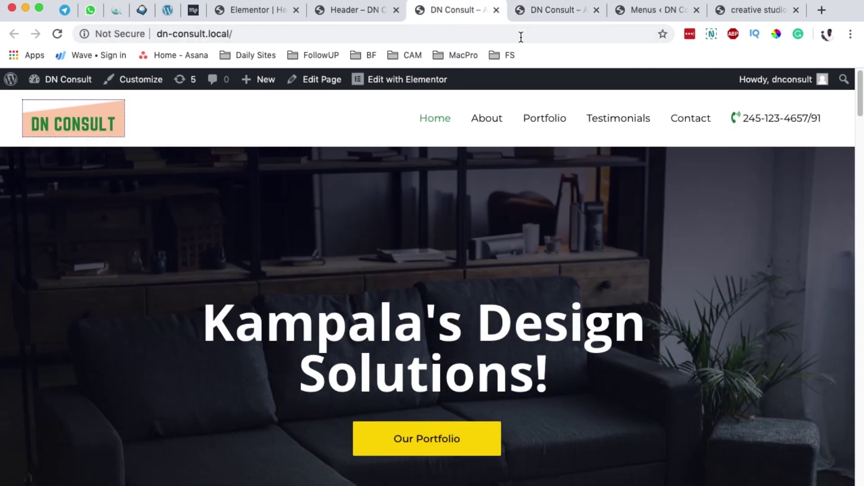
left_click(556, 12)
left_click(457, 10)
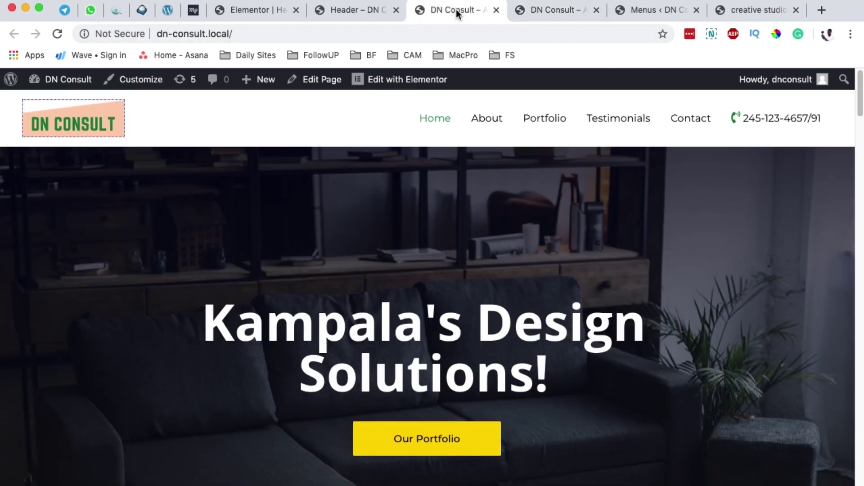
left_click(534, 11)
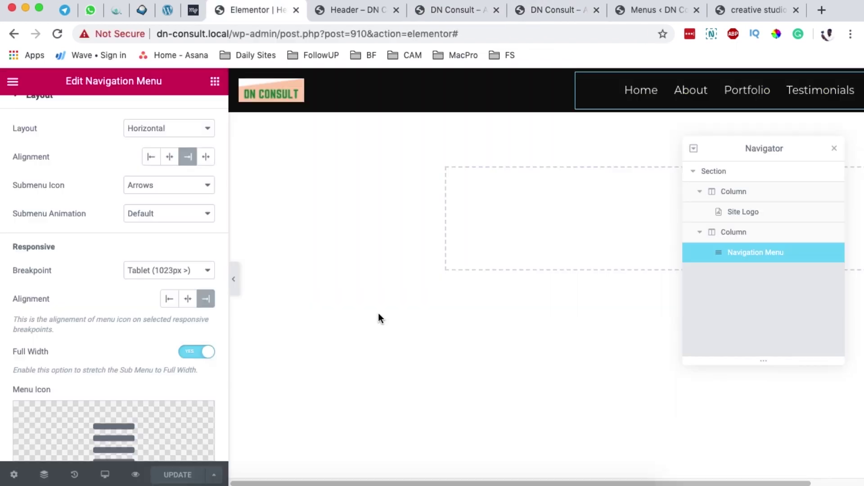
Step: Exit the Elementor editor to the dashboard and start a new header footer template titled Footer
left_click(14, 85)
scroll(81, 372, "down", 1)
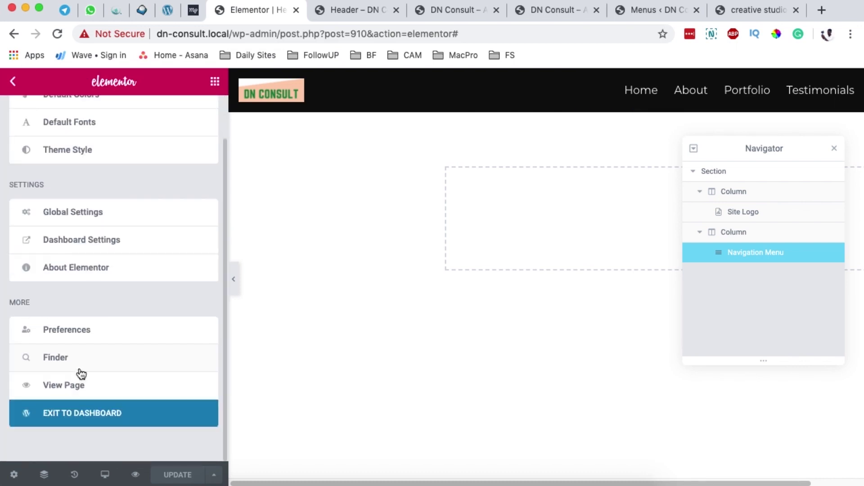
left_click(89, 427)
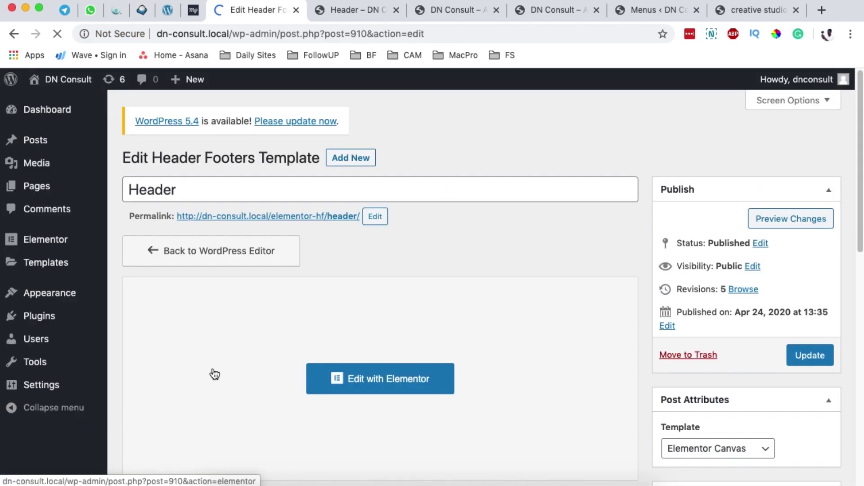
left_click(366, 158)
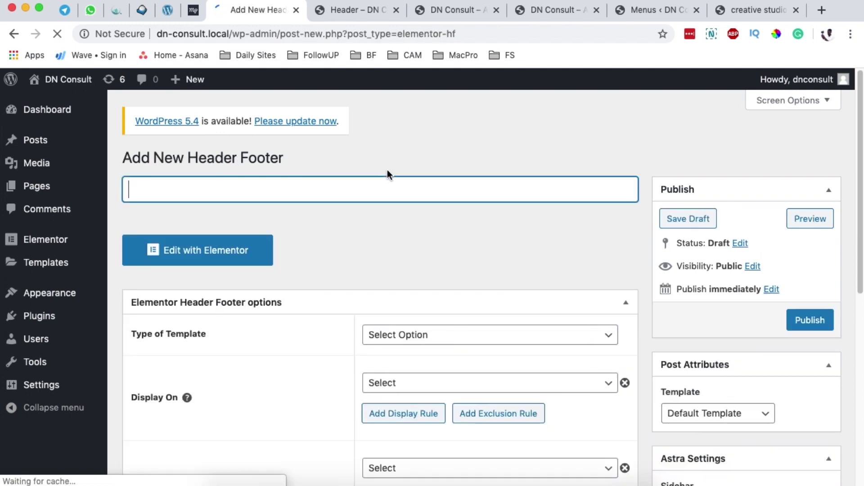
left_click(209, 187)
type("Footer")
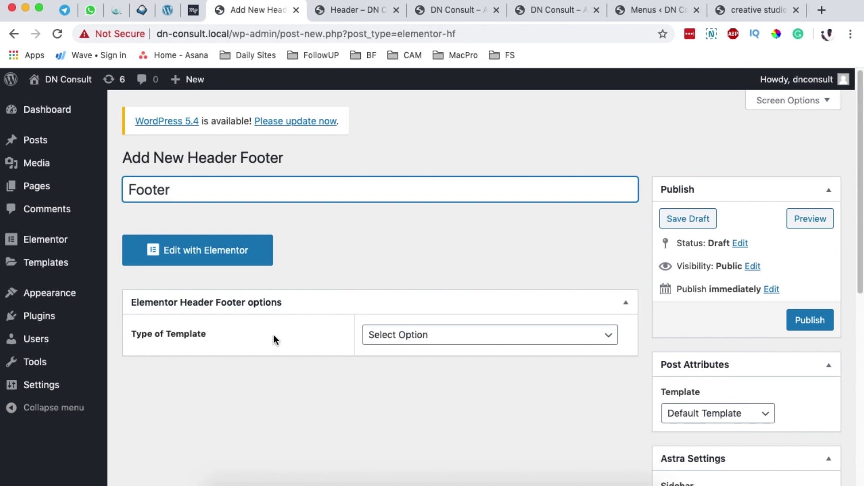
Step: Set the template type to Footer with display on Entire Website and publish it
left_click(415, 335)
left_click(422, 374)
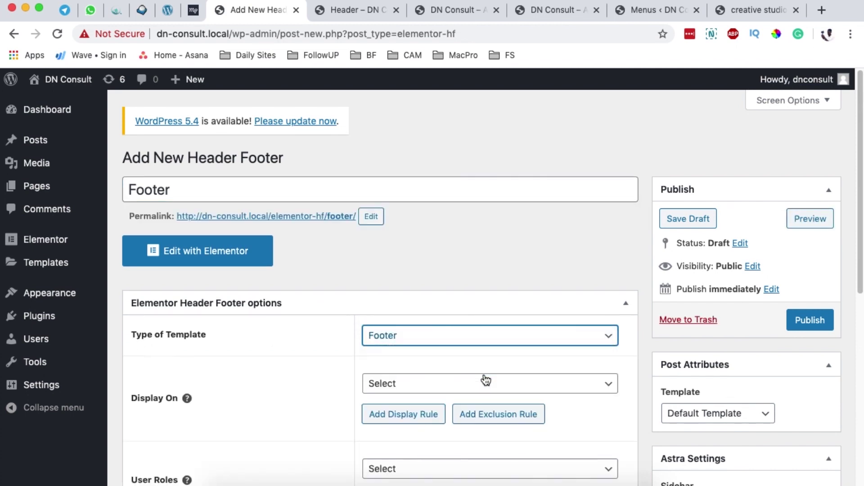
scroll(495, 360, "down", 3)
left_click(451, 292)
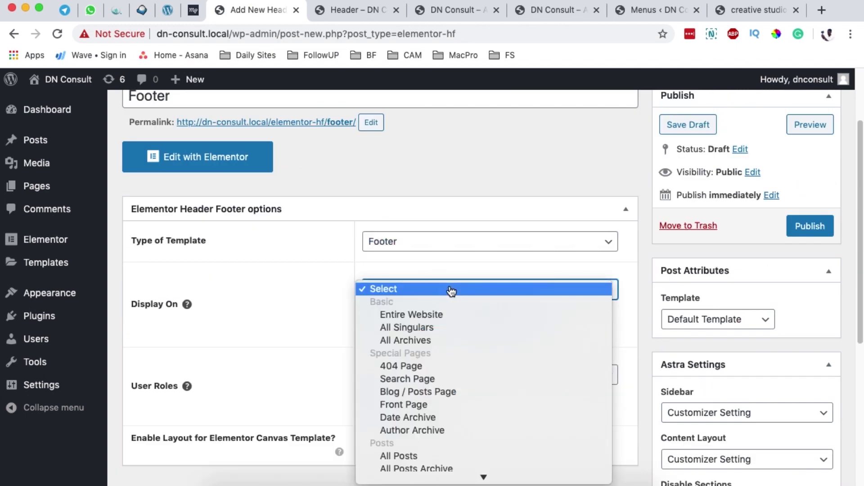
left_click(447, 312)
scroll(216, 355, "down", 1)
scroll(229, 354, "down", 1)
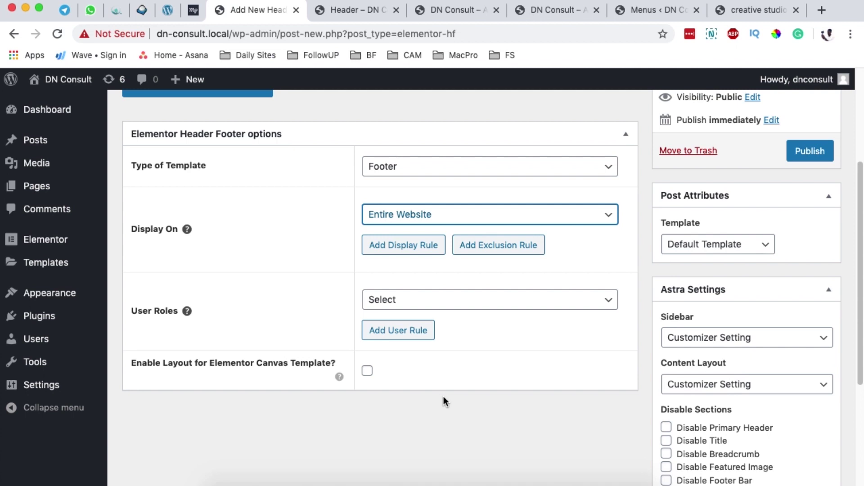
left_click(810, 151)
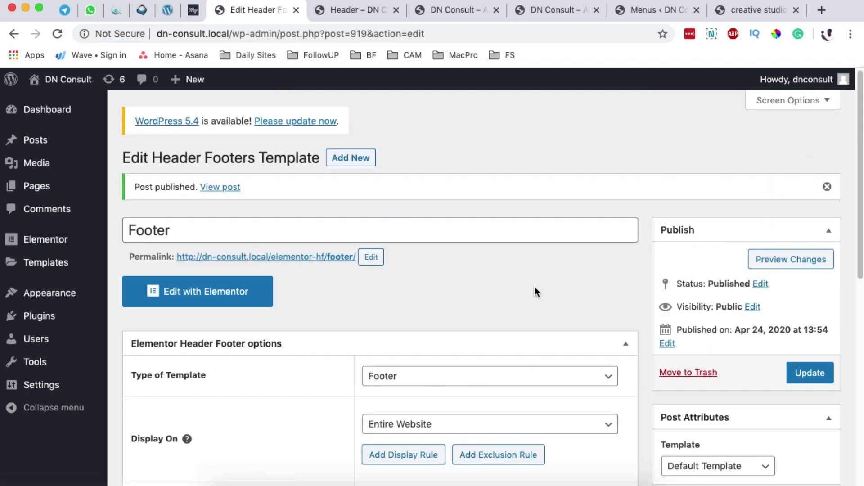
Step: Open the footer template in Elementor and insert the second saved page template named Footer from My Templates
left_click(204, 293)
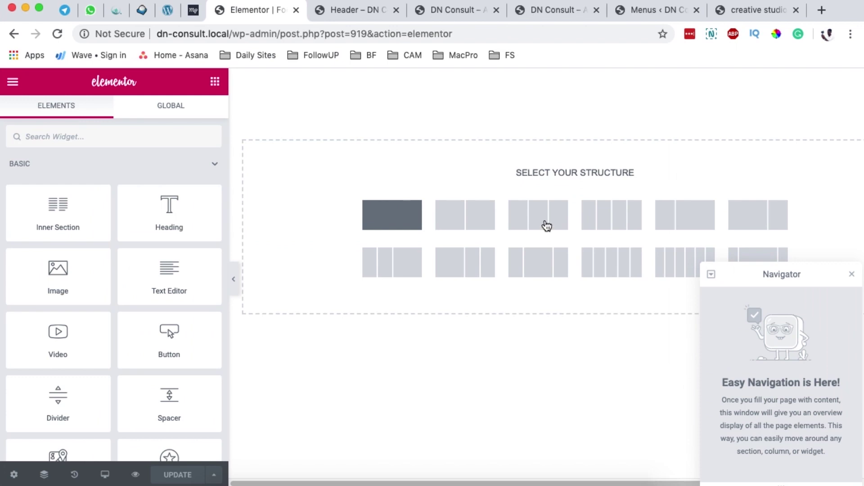
left_click(546, 224)
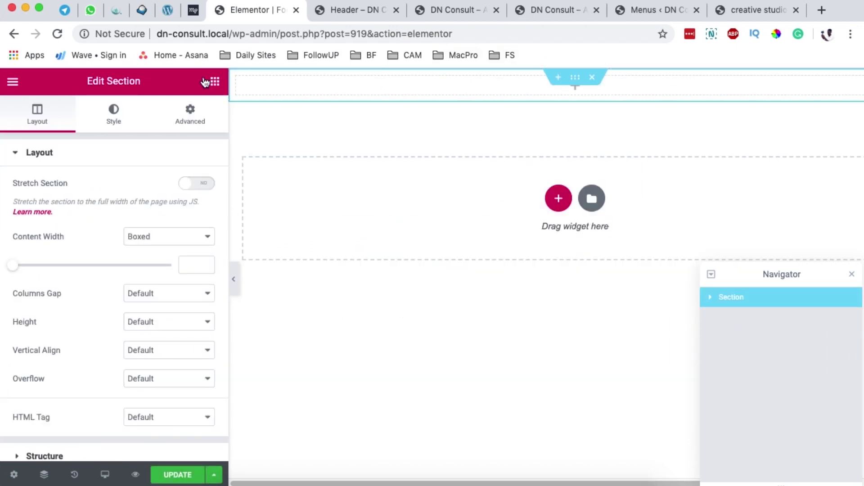
left_click(594, 83)
left_click(591, 199)
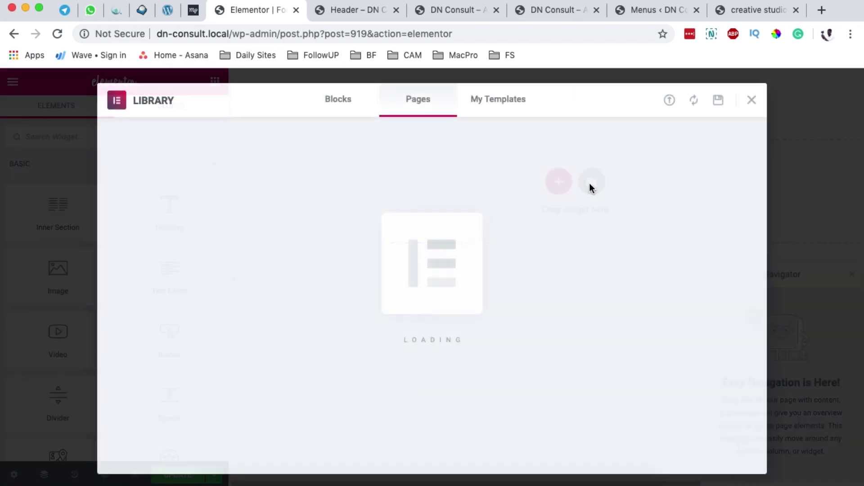
left_click(490, 102)
scroll(443, 293, "down", 3)
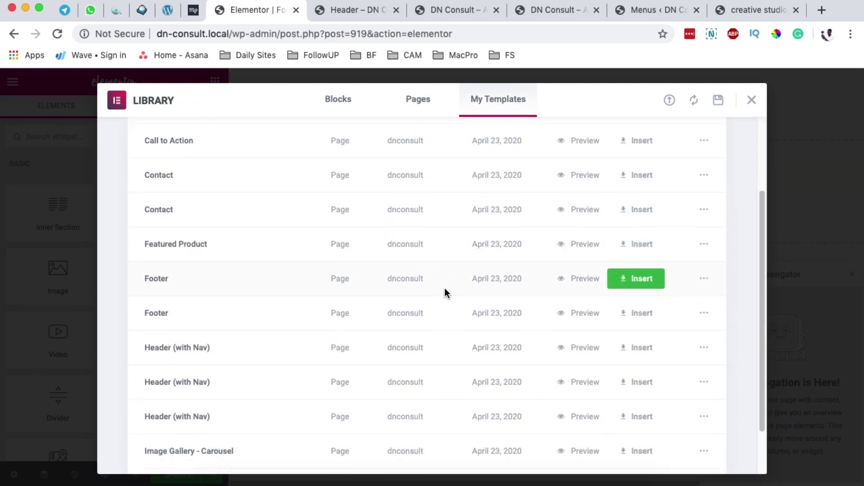
left_click(634, 313)
left_click(500, 329)
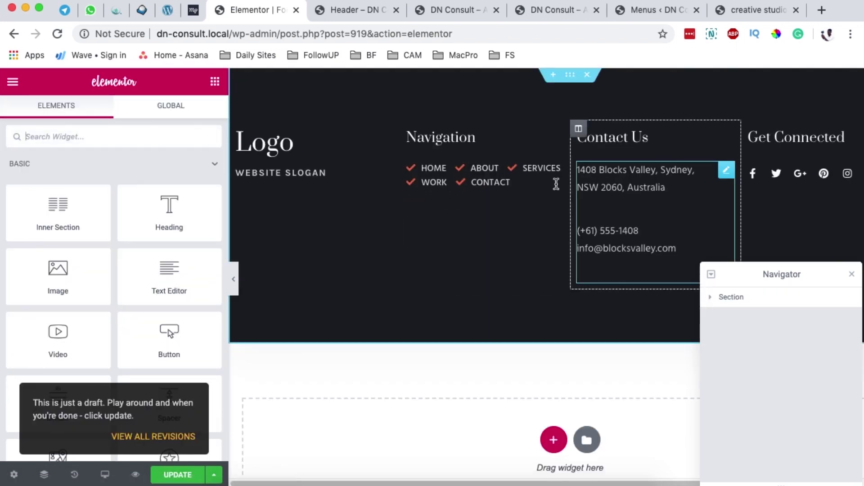
Step: Save the footer template and compare the footers of the updated and previously loaded homepages
left_click(173, 476)
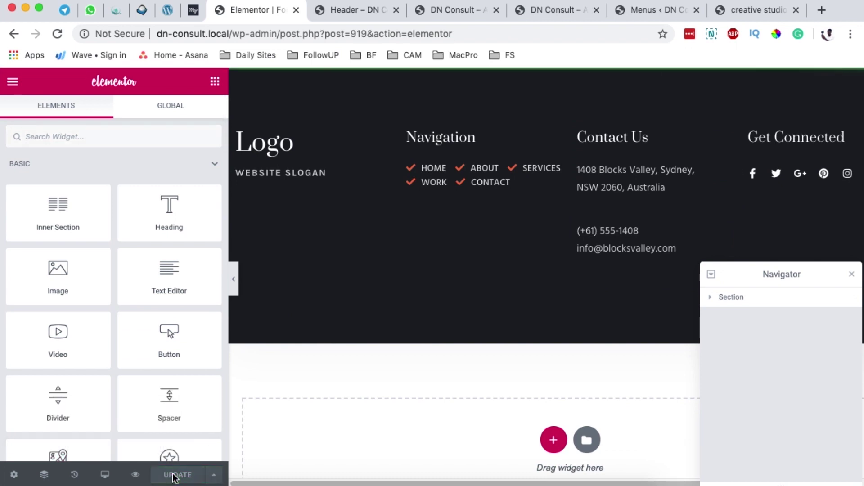
left_click(456, 9)
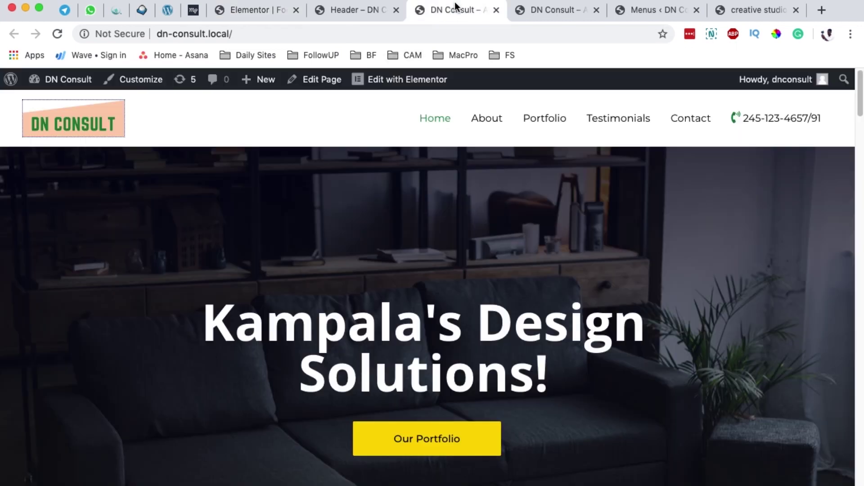
left_click(552, 7)
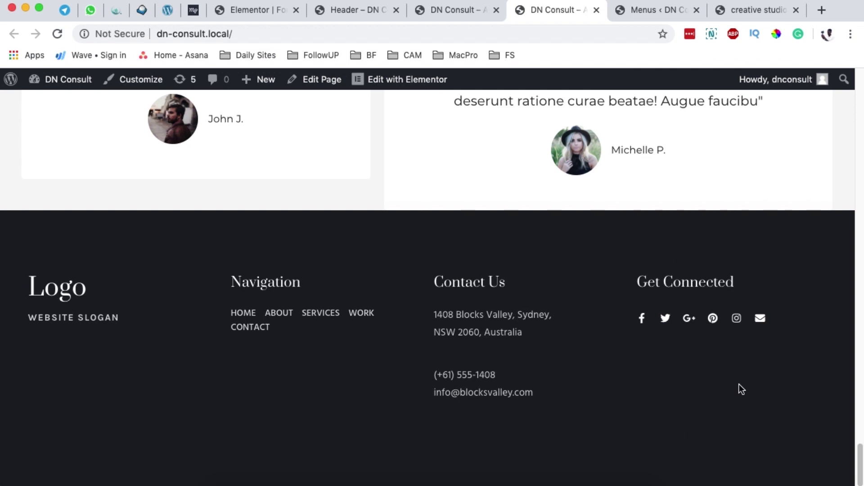
left_click(461, 13)
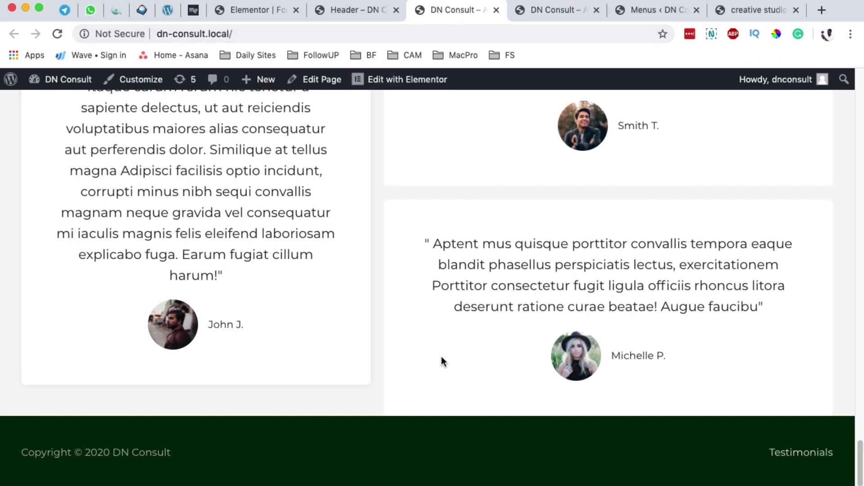
left_click(542, 13)
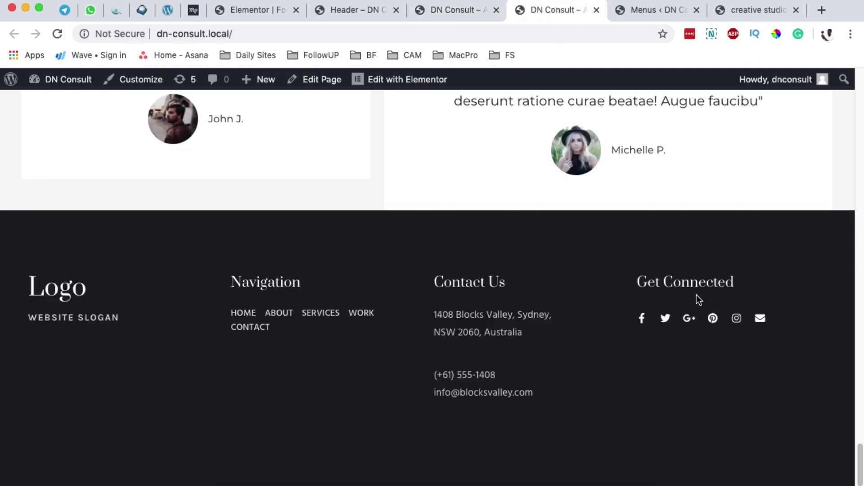
left_click(461, 12)
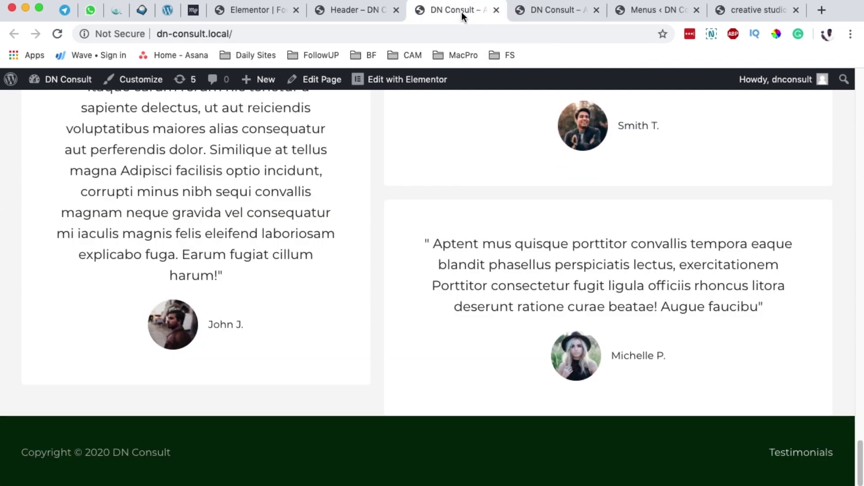
Step: Return to the footer editor and insert the saved template with About Us, Menu and Social columns below the existing section
left_click(362, 13)
left_click(265, 11)
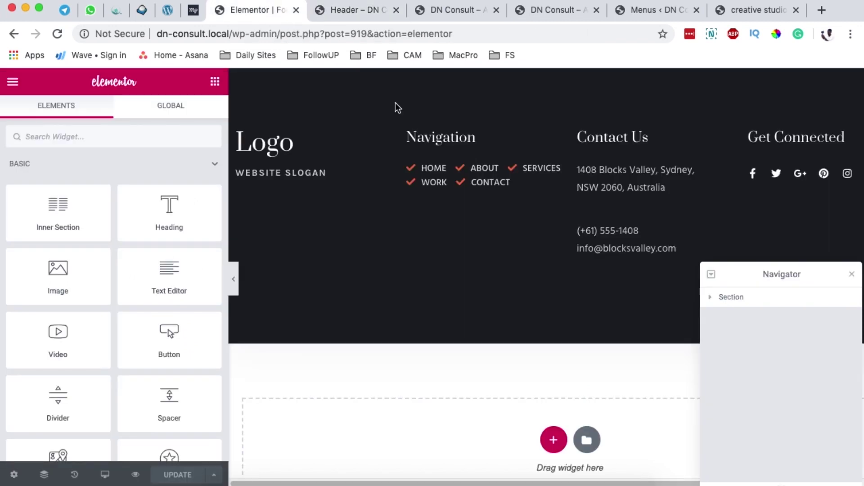
left_click(587, 438)
left_click(648, 383)
left_click(513, 332)
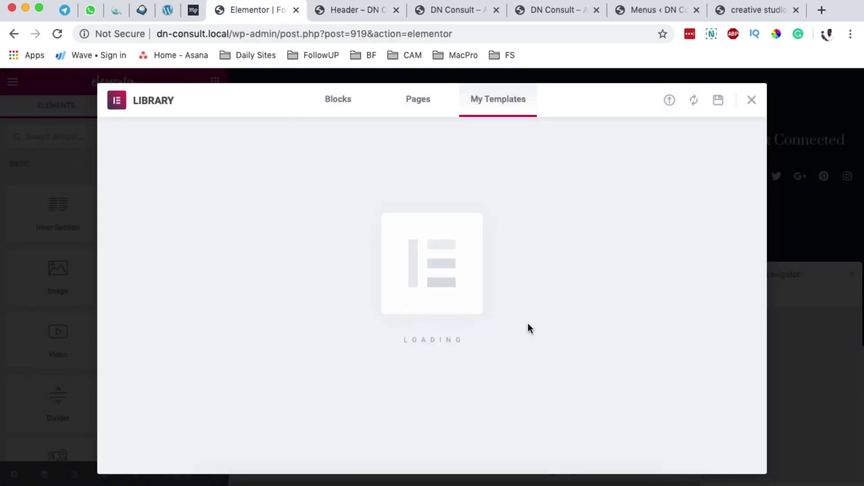
scroll(535, 314, "up", 1)
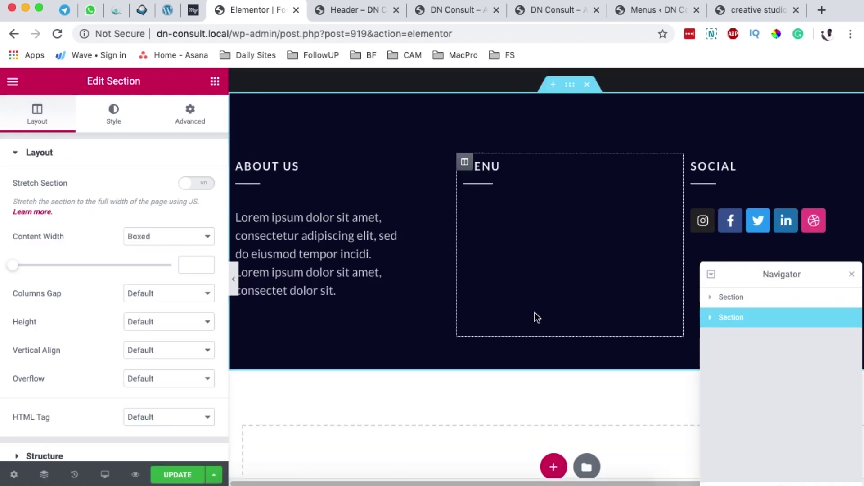
Step: Copy the coloured social icons from the Social column and paste them under the Website Slogan in the upper footer section
scroll(634, 248, "up", 5)
scroll(635, 247, "down", 2)
scroll(633, 247, "down", 6)
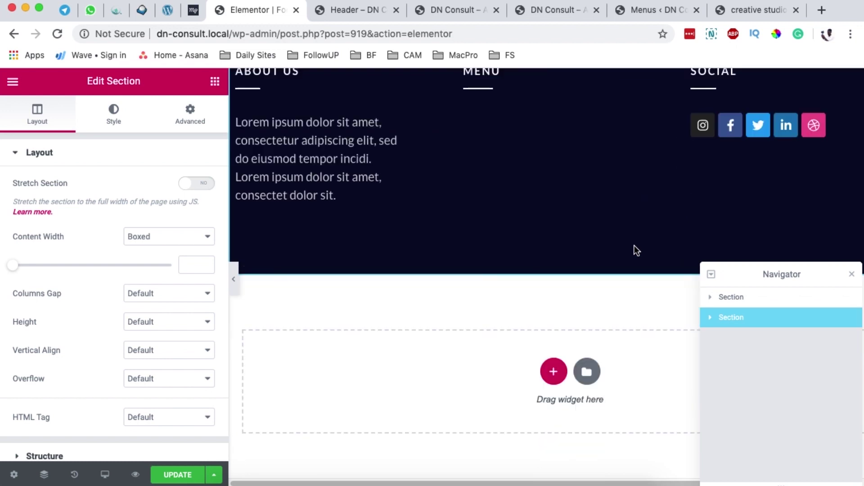
scroll(633, 244, "up", 2)
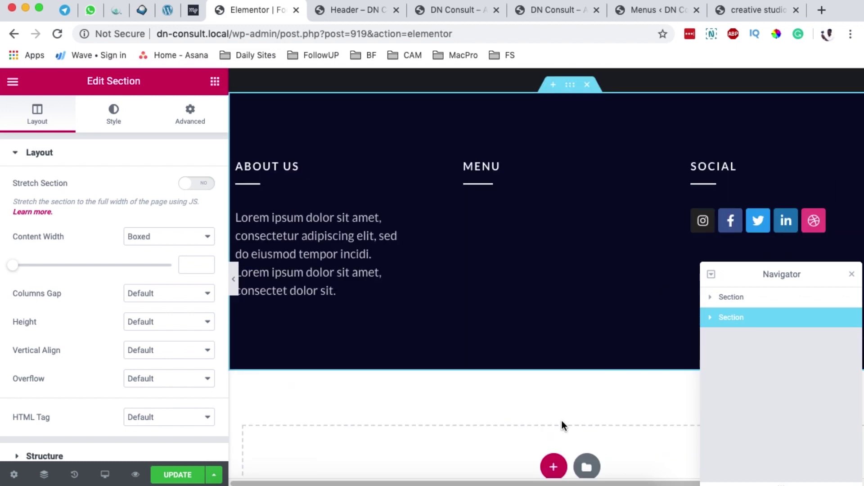
scroll(561, 424, "right", 3)
right_click(729, 219)
left_click(756, 276)
scroll(562, 429, "left", 3)
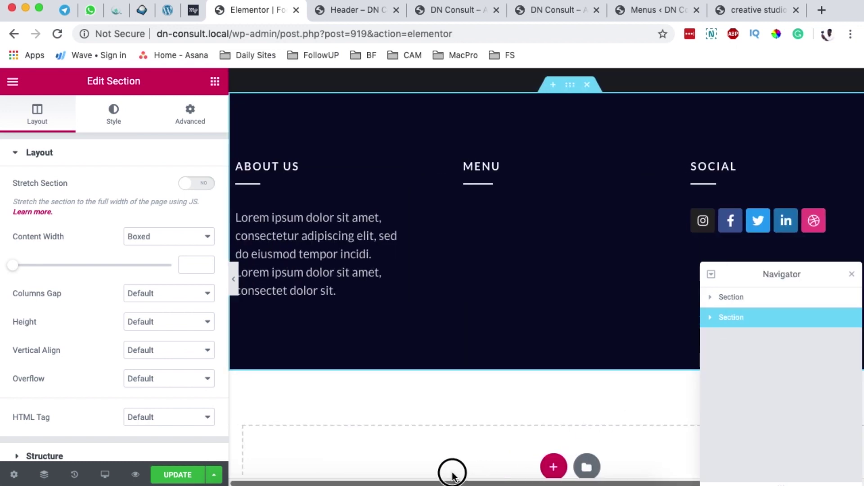
scroll(314, 204, "up", 5)
right_click(383, 139)
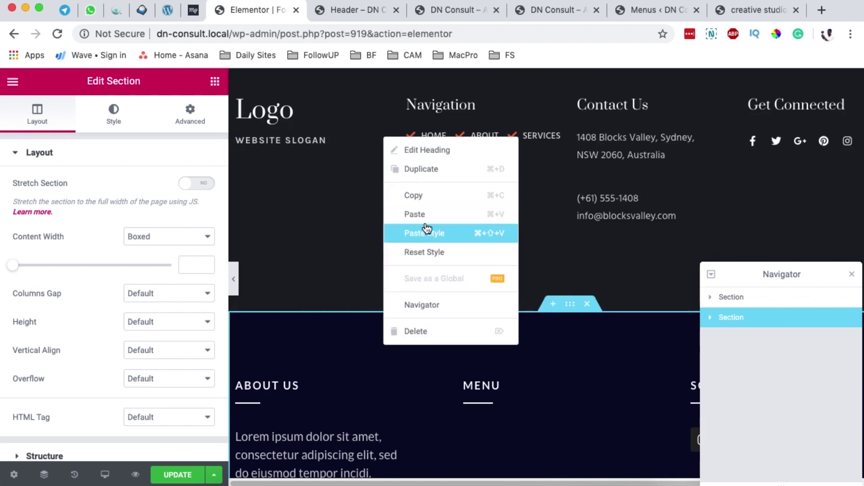
left_click(414, 214)
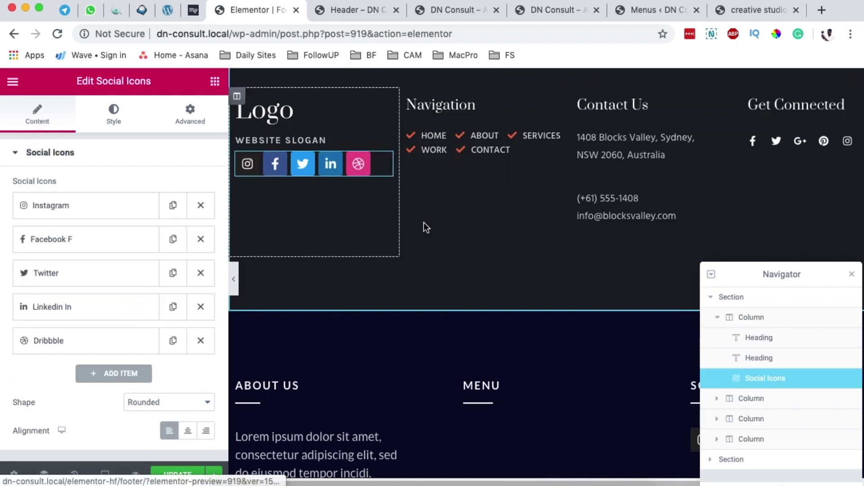
Step: Delete the lower footer section containing the About Us, Menu and Social columns
scroll(520, 190, "down", 3)
scroll(531, 214, "up", 1)
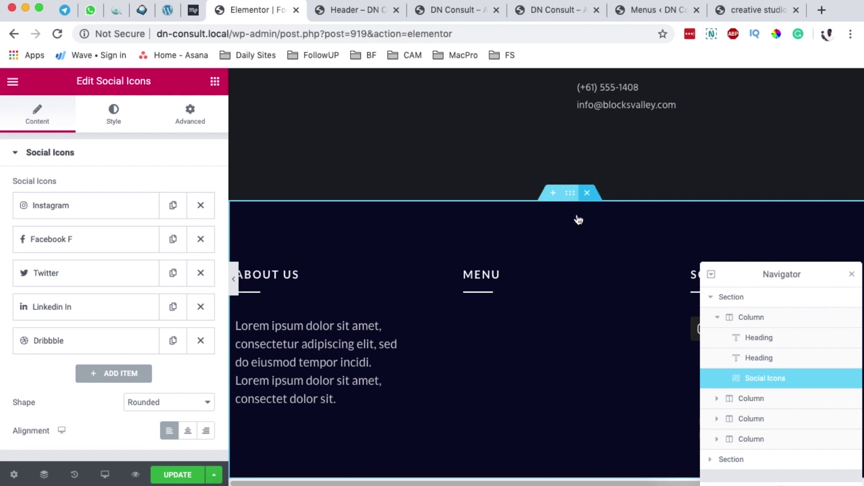
scroll(512, 234, "up", 4)
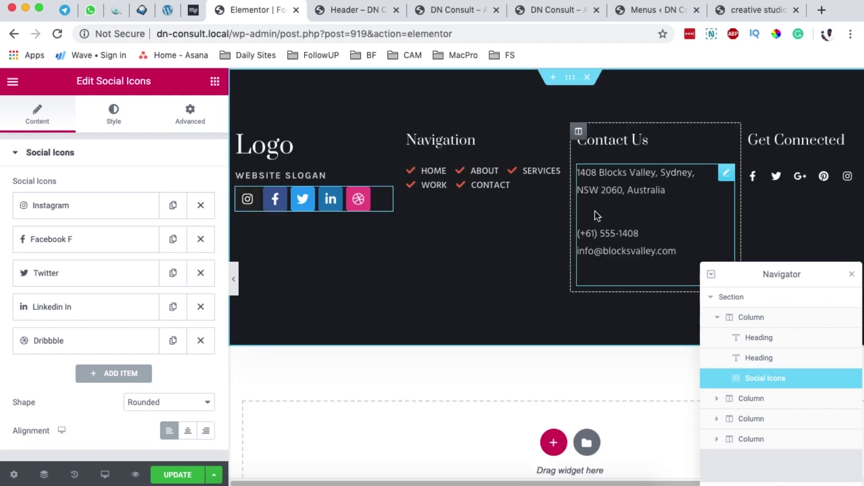
scroll(593, 198, "down", 2)
scroll(531, 196, "up", 2)
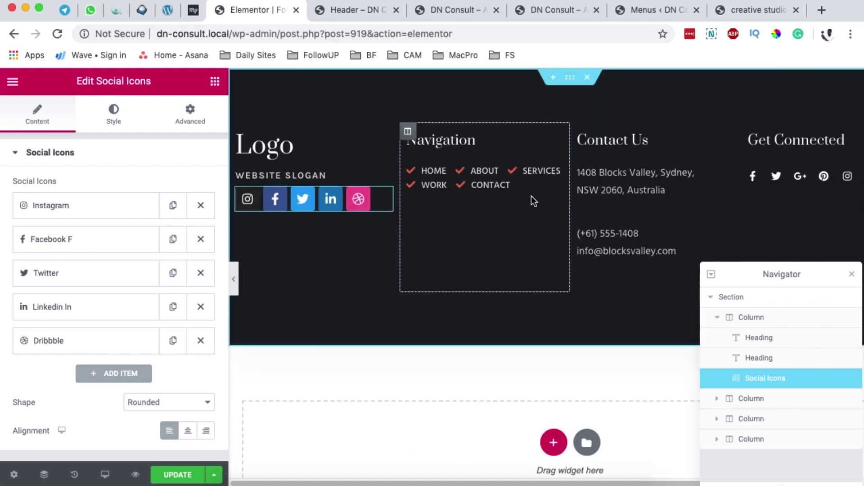
Step: Examine the available Elementor widgets, from the Basic and Pro groups down to the Header, Footer & Blocks group
left_click(214, 86)
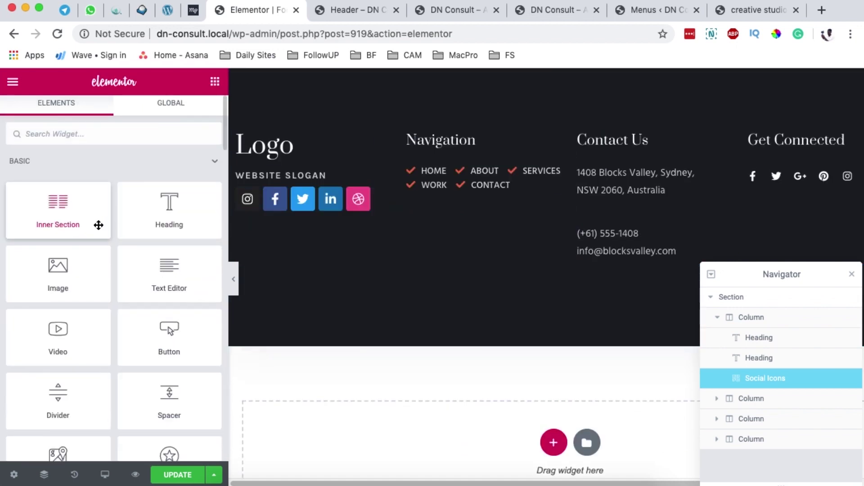
scroll(59, 224, "down", 3)
scroll(108, 256, "down", 5)
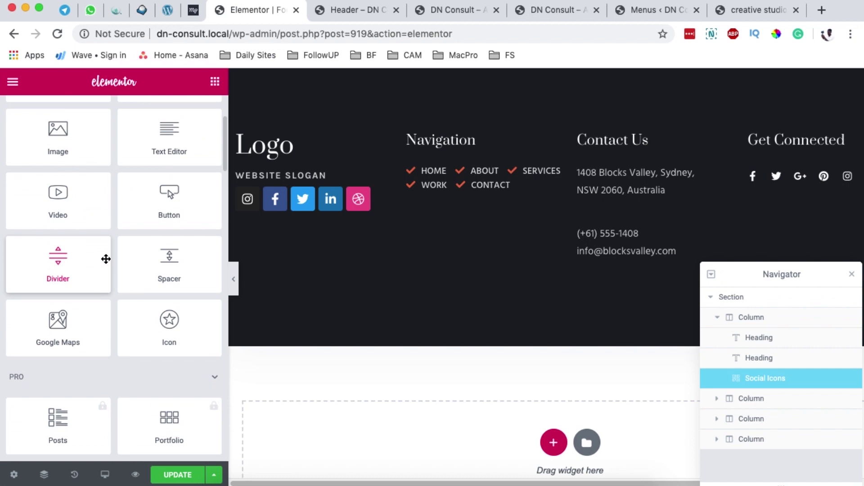
scroll(112, 255, "down", 15)
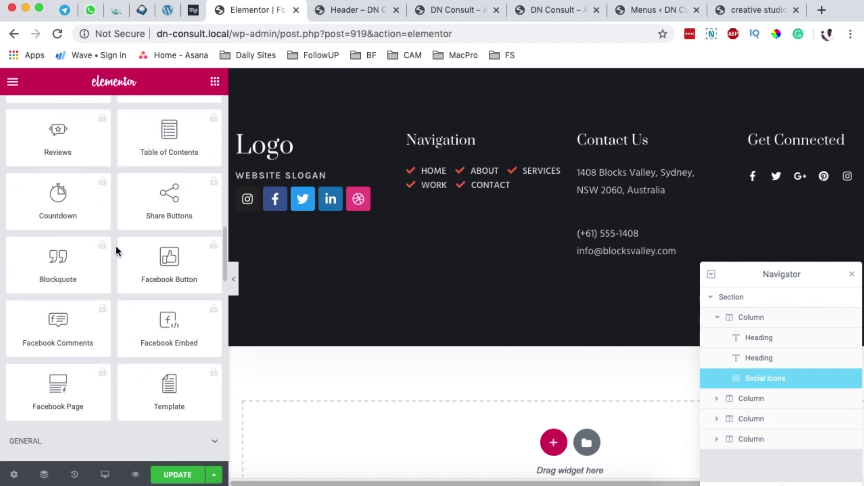
scroll(116, 246, "up", 10)
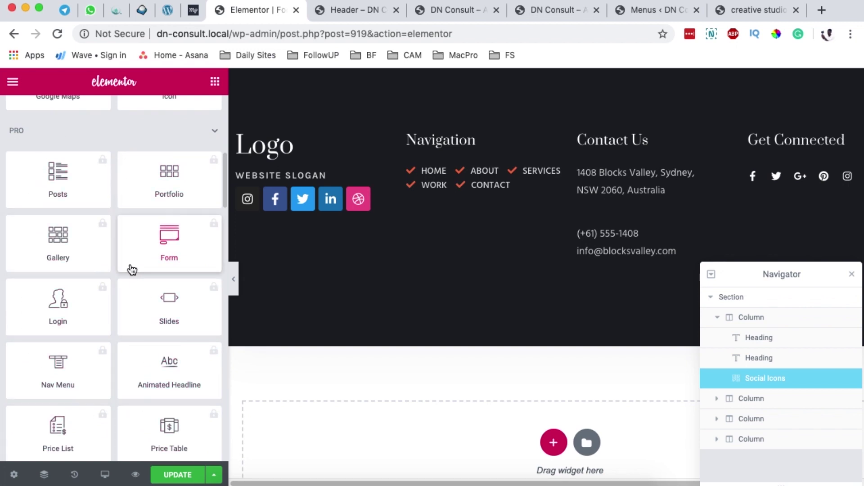
scroll(132, 270, "down", 1)
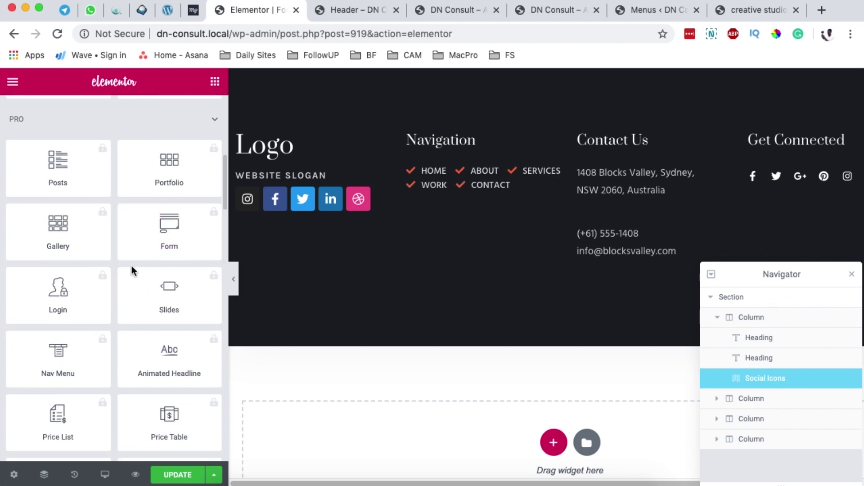
scroll(132, 270, "up", 10)
scroll(72, 309, "down", 6)
scroll(72, 309, "down", 20)
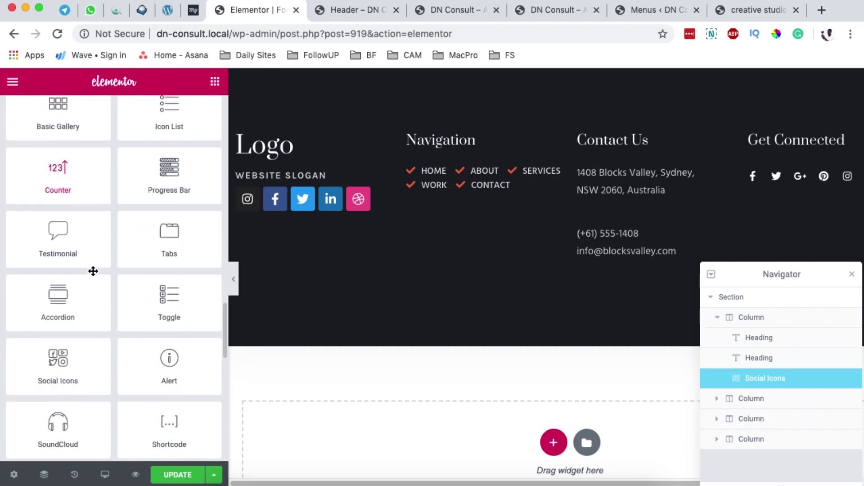
scroll(92, 271, "down", 15)
scroll(116, 212, "down", 3)
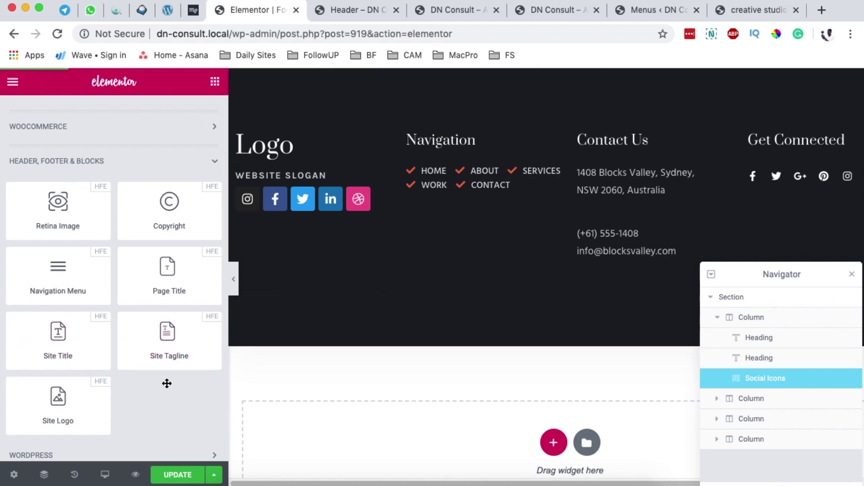
Step: Update the footer template, compare the footers of the two open homepages and return to the footer editor
left_click(160, 476)
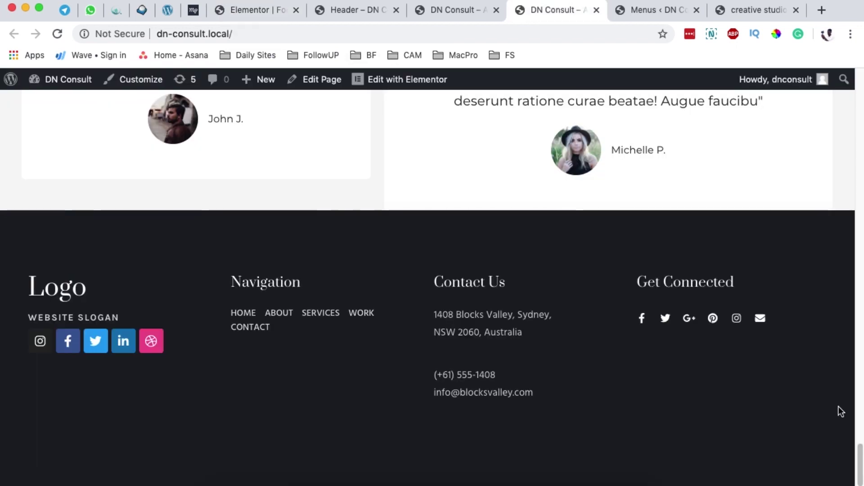
left_click(448, 11)
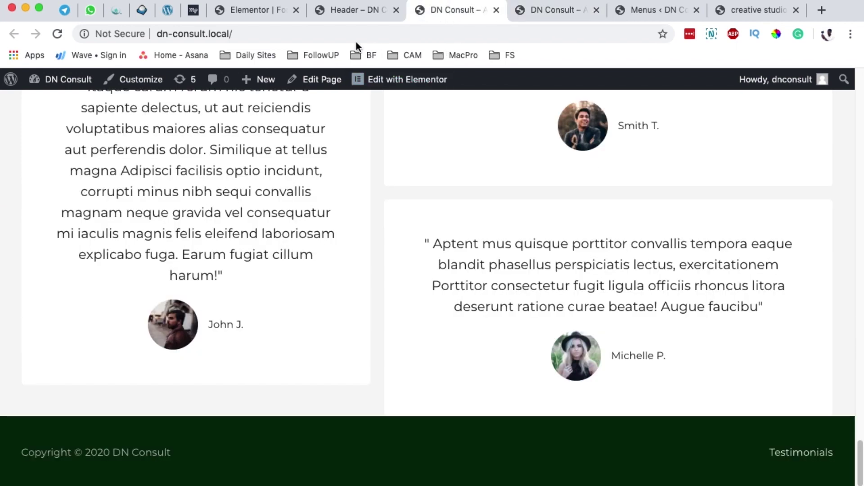
left_click(290, 11)
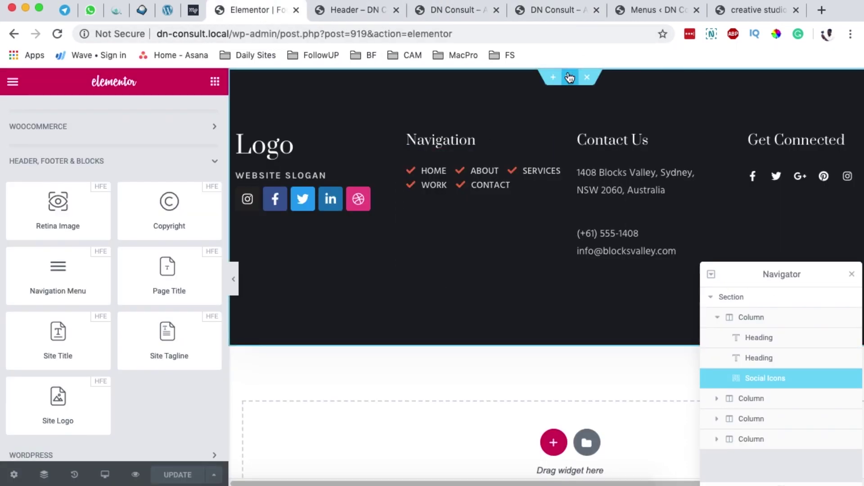
Step: Set the footer section's padding to 20 px top, 10 px bottom and 0 on both sides, and update the template
left_click(570, 77)
left_click(188, 113)
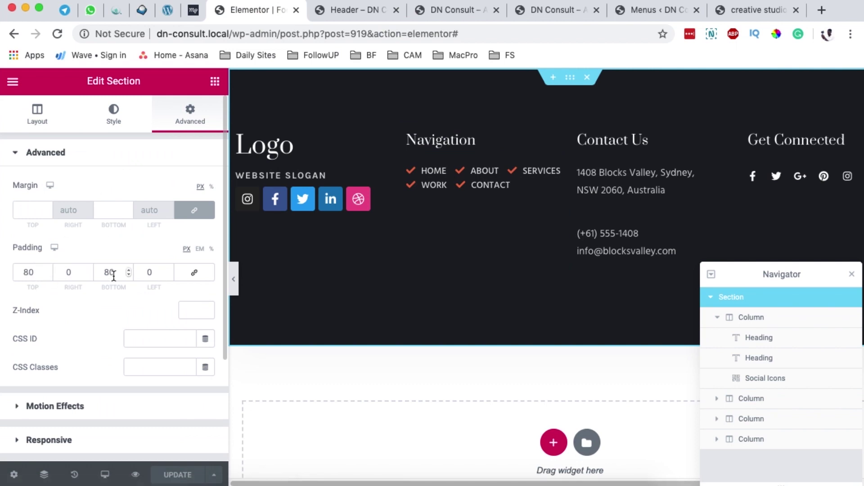
left_click(195, 273)
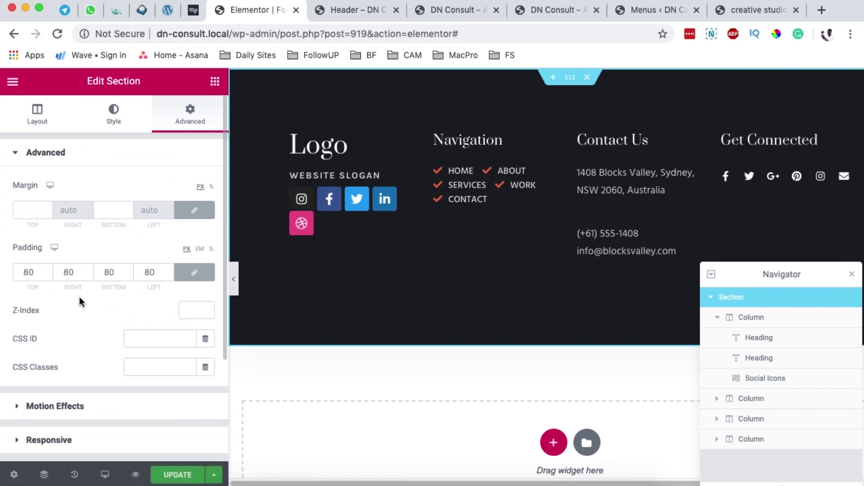
left_click(193, 274)
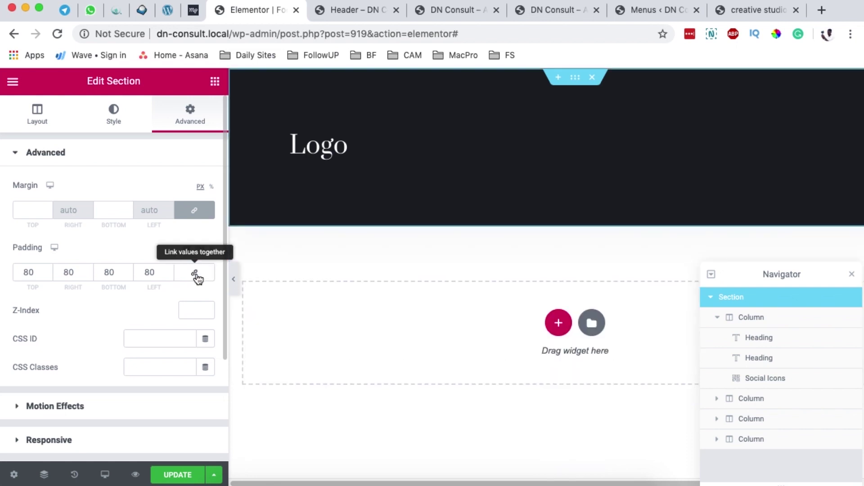
left_click(76, 272)
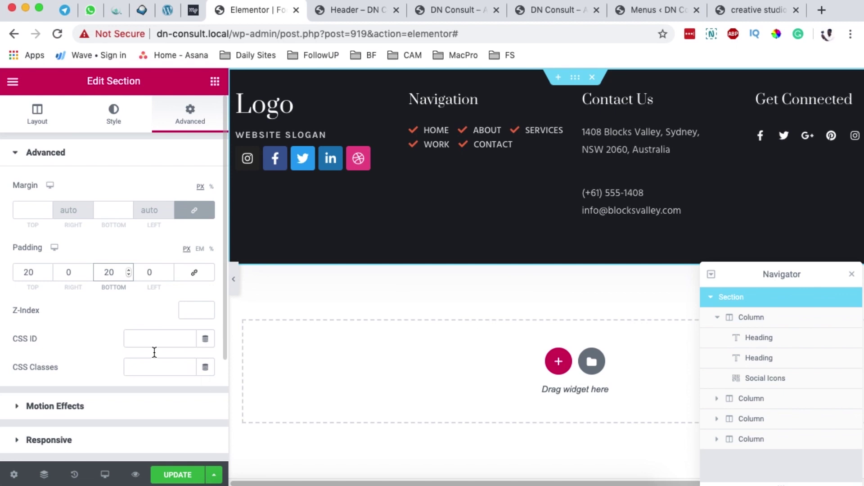
double_click(109, 272)
type("10")
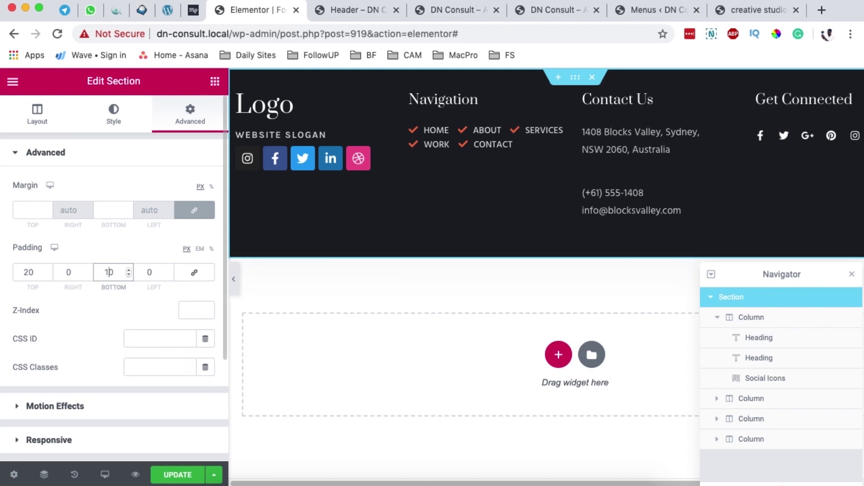
left_click(176, 475)
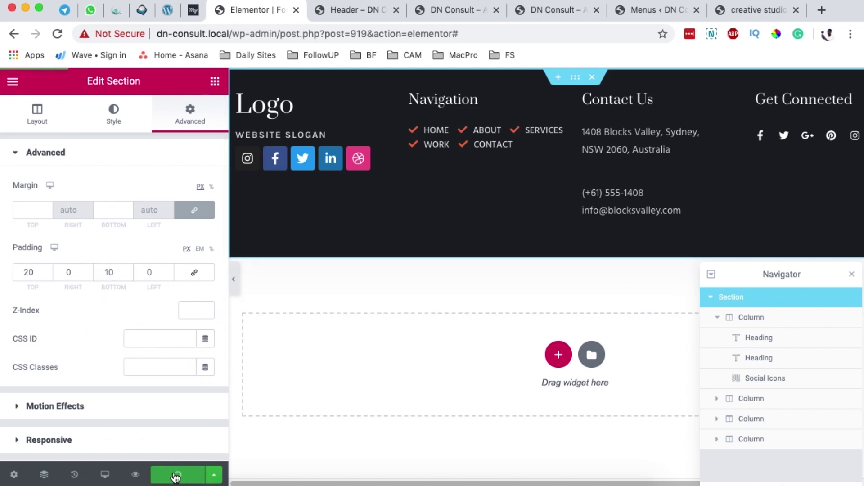
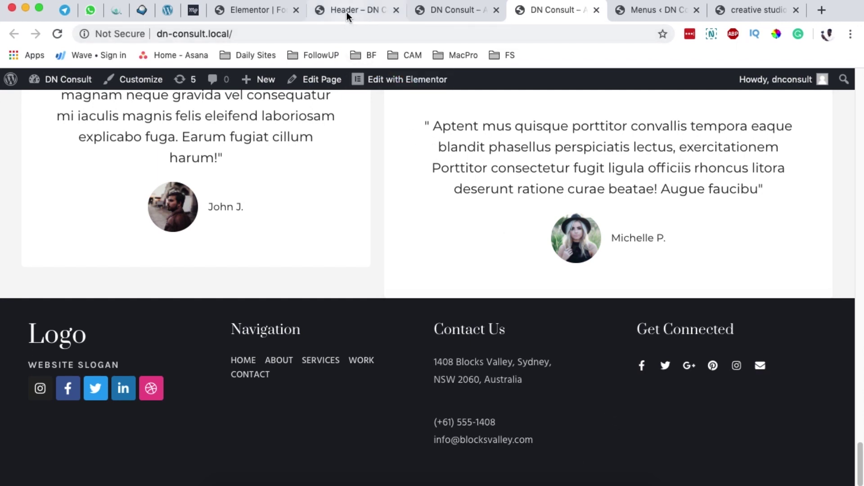
Step: Leave the footer editor for the dashboard and add a new header footer template titled Before Footer
left_click(252, 9)
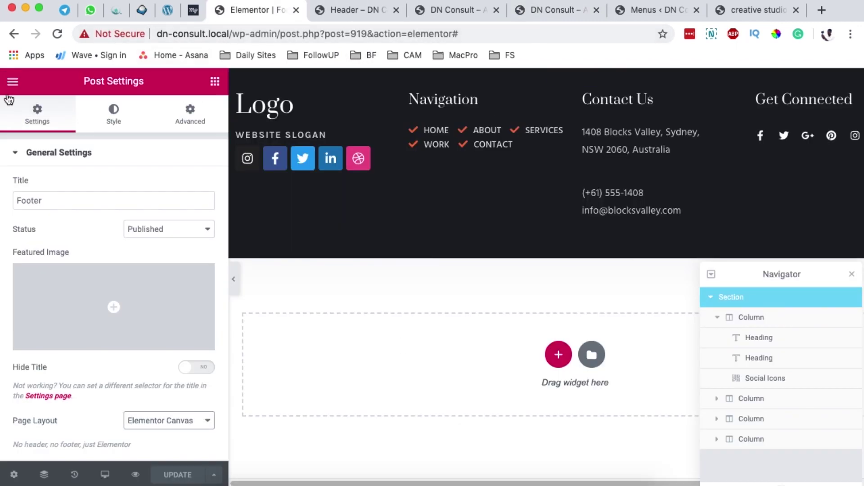
left_click(12, 81)
scroll(71, 393, "down", 2)
left_click(121, 412)
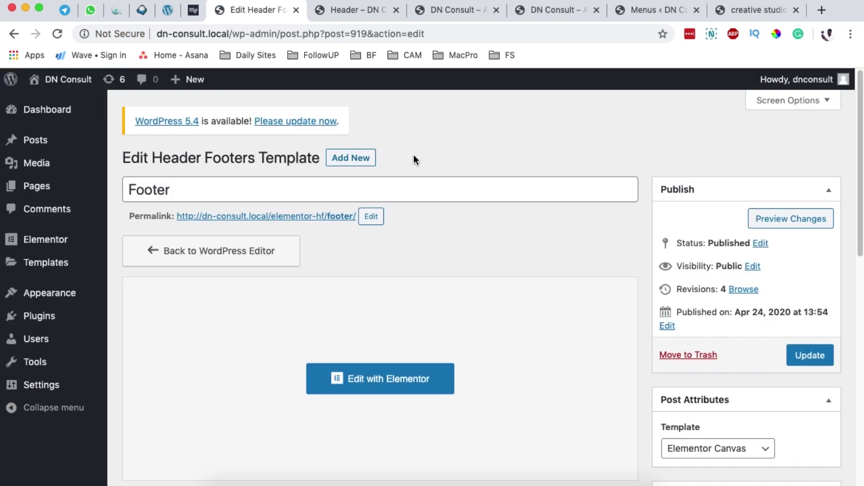
left_click(337, 160)
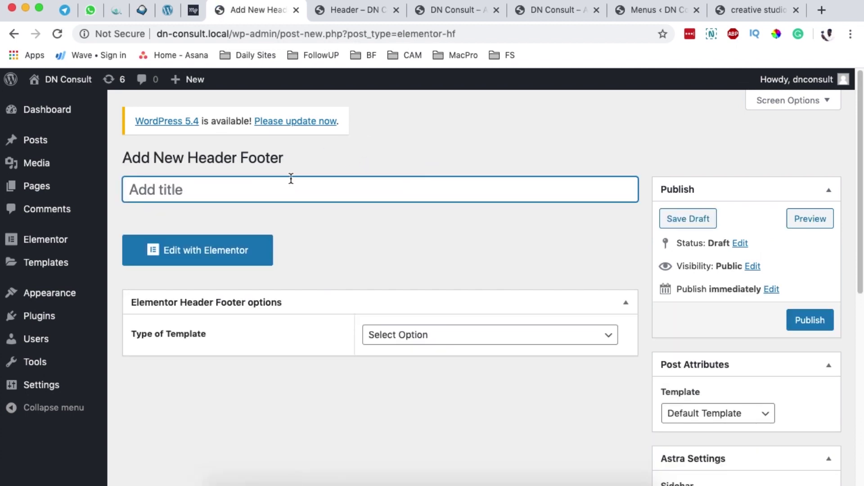
type("F")
key("BackSpace")
type("Before Footer")
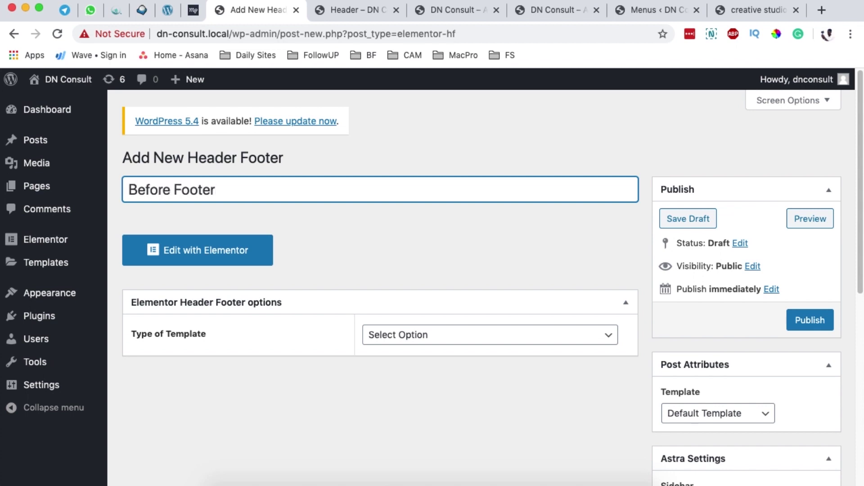
Step: Set the new template's type to Before Footer and its display location to Front Page
left_click(431, 343)
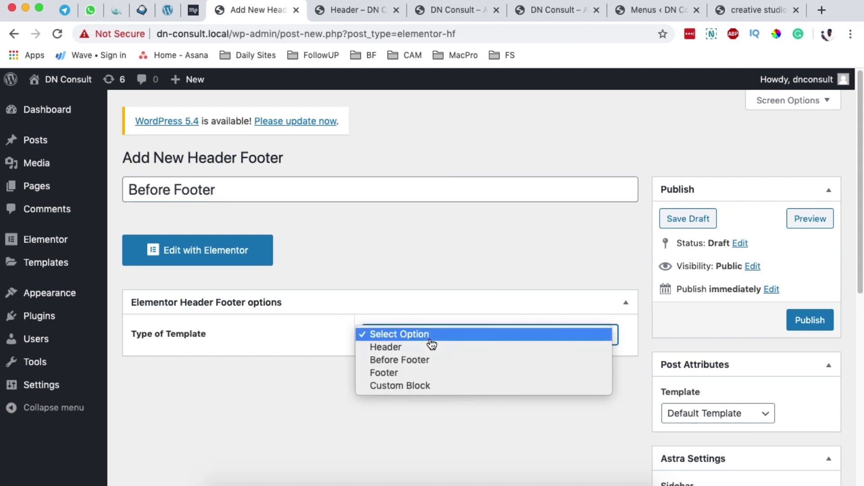
left_click(425, 361)
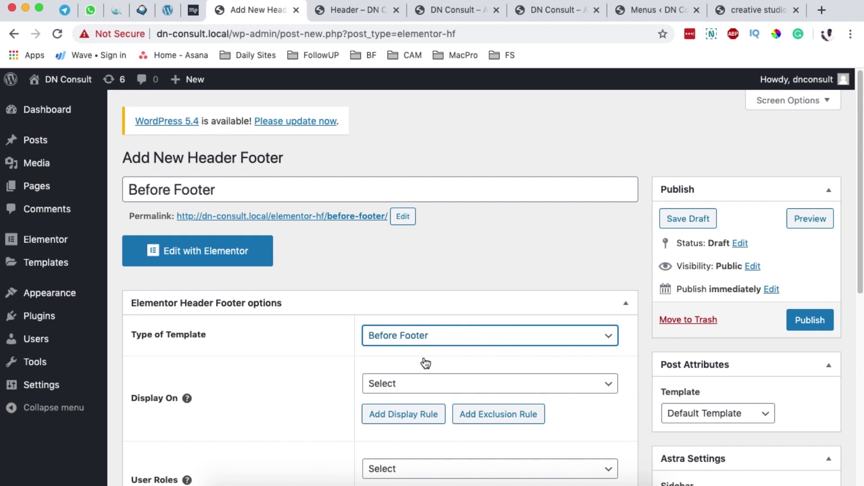
scroll(517, 333, "down", 3)
left_click(413, 310)
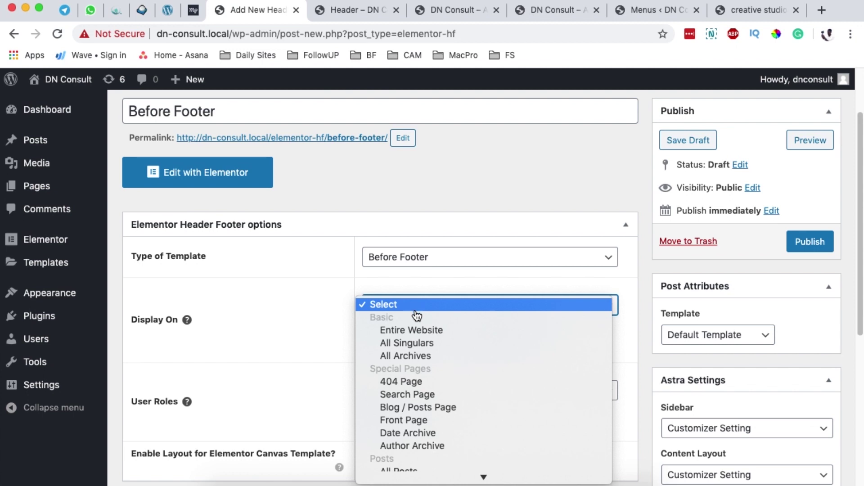
scroll(418, 316, "down", 2)
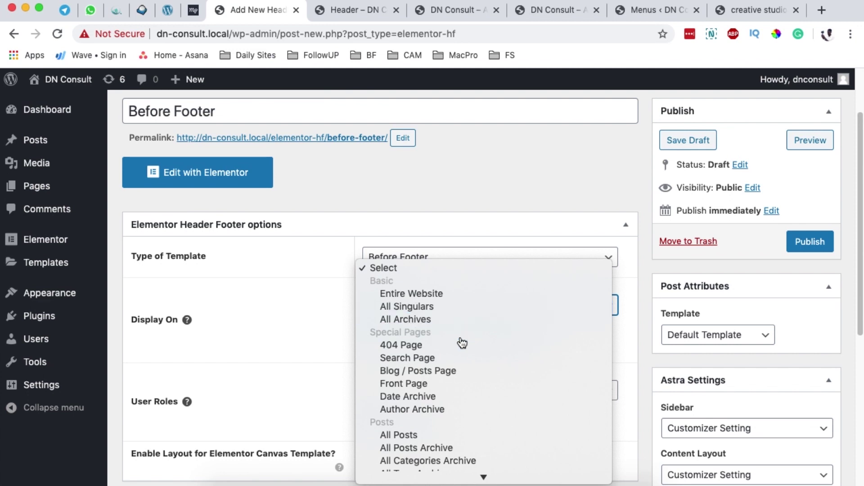
scroll(463, 335, "down", 5)
left_click(467, 260)
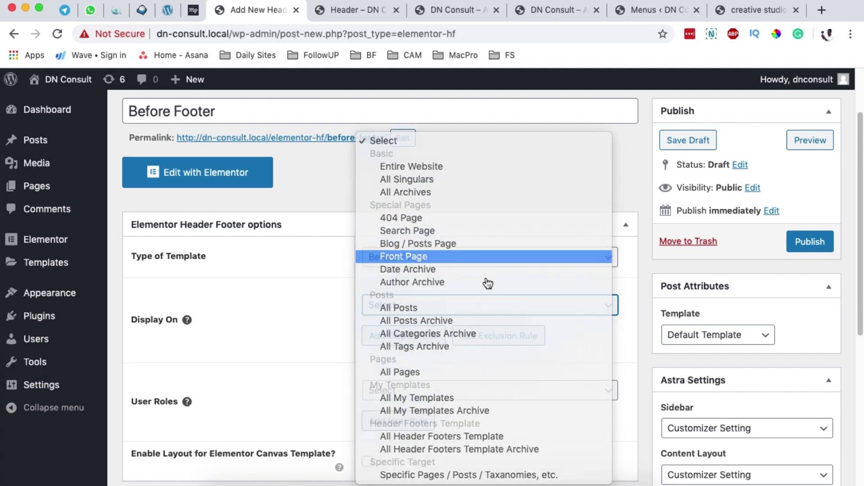
scroll(439, 376, "down", 3)
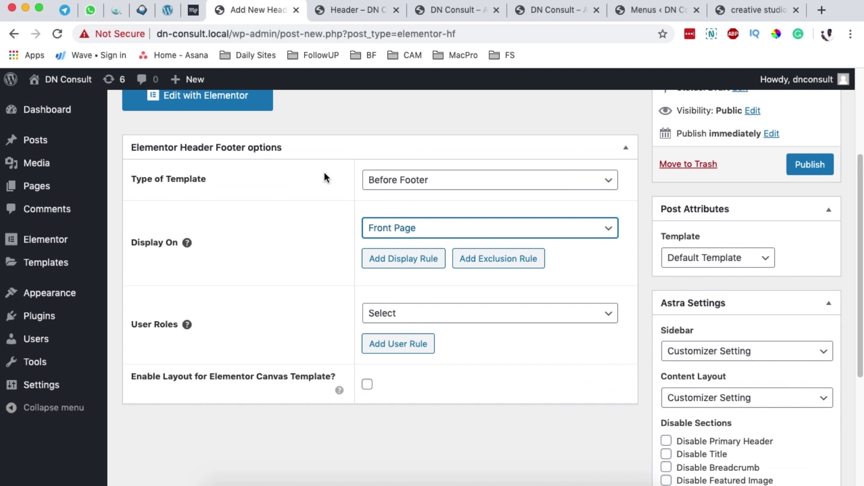
Step: Review the live homepage's testimonials, footer and header and the header preview, and return to the Before Footer template's settings
left_click(556, 11)
scroll(460, 248, "up", 10)
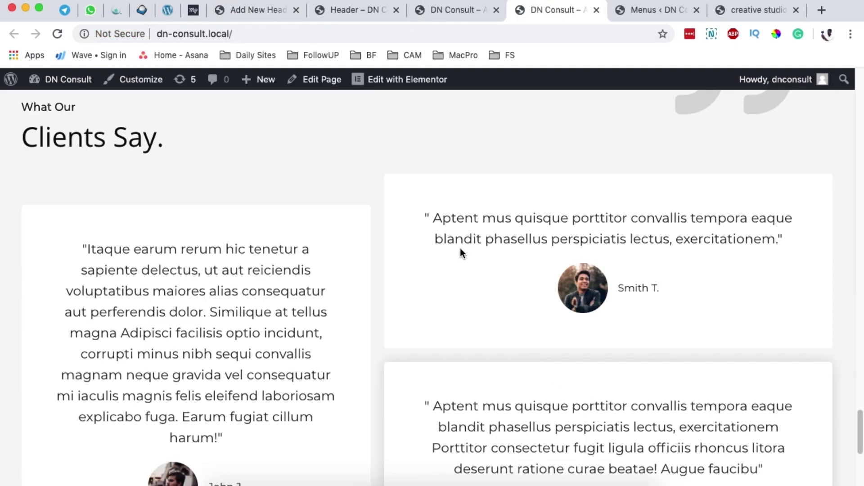
scroll(188, 298, "down", 1)
scroll(505, 231, "down", 5)
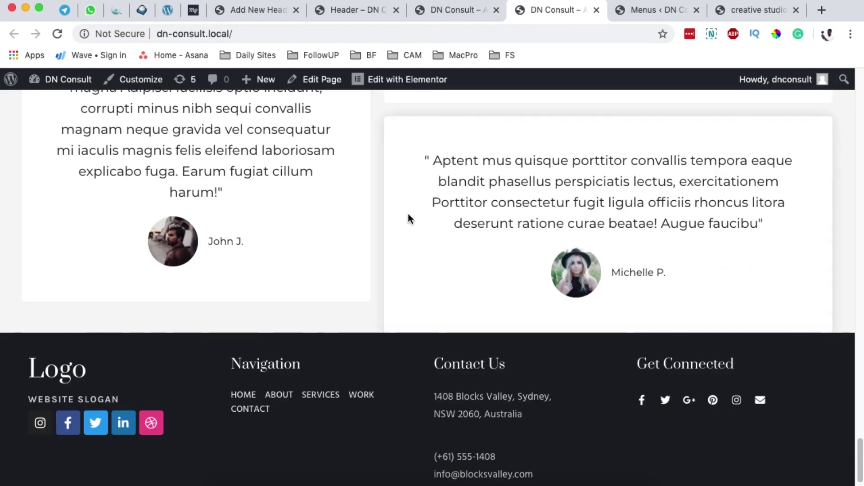
scroll(415, 219, "up", 15)
scroll(415, 219, "up", 10)
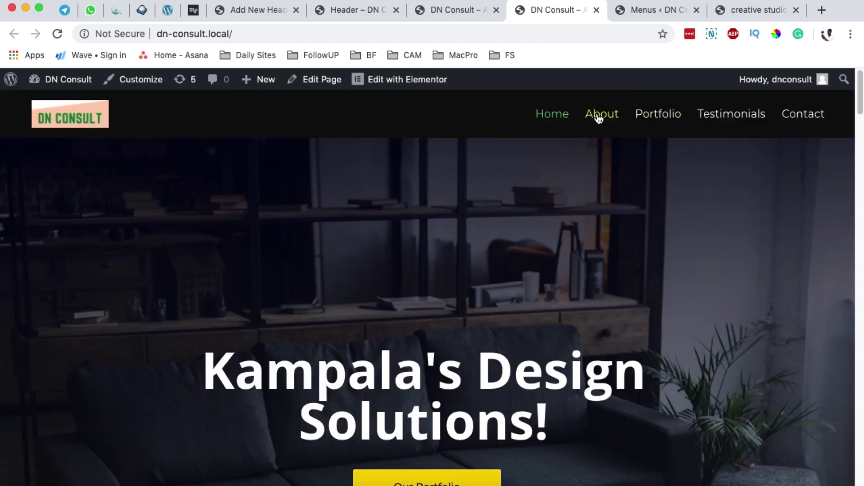
left_click(348, 10)
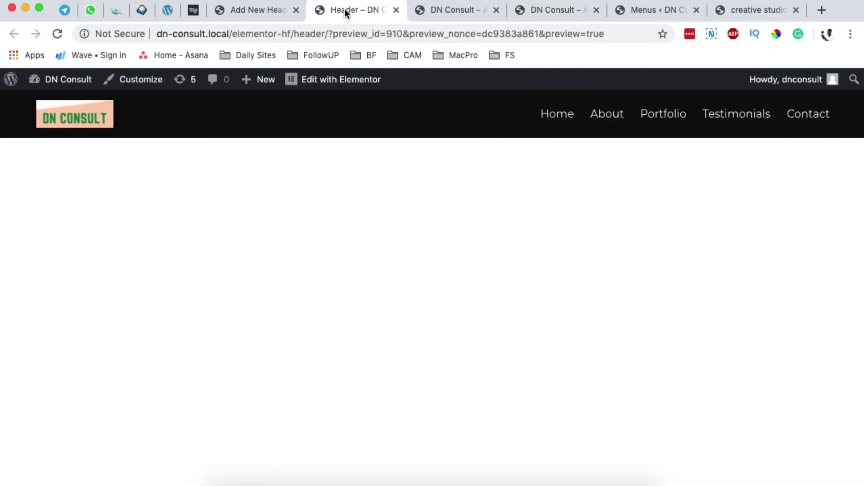
left_click(255, 10)
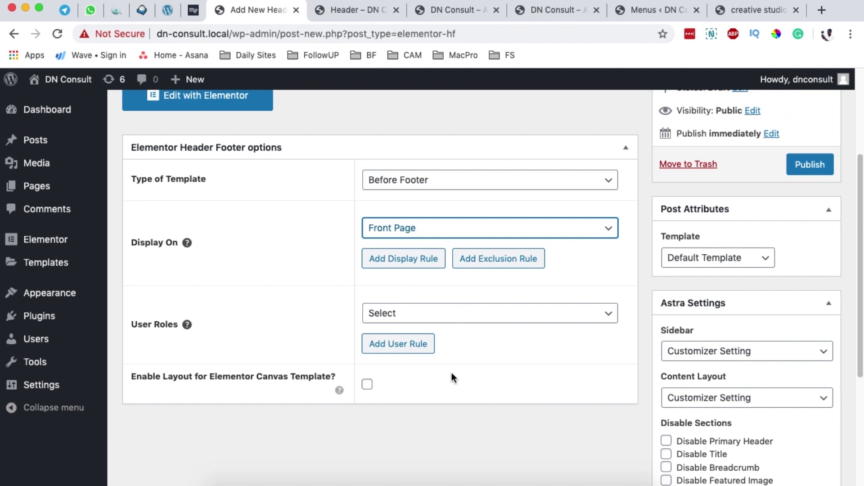
Step: Publish the Before Footer template and open it for editing in Elementor
scroll(598, 373, "up", 4)
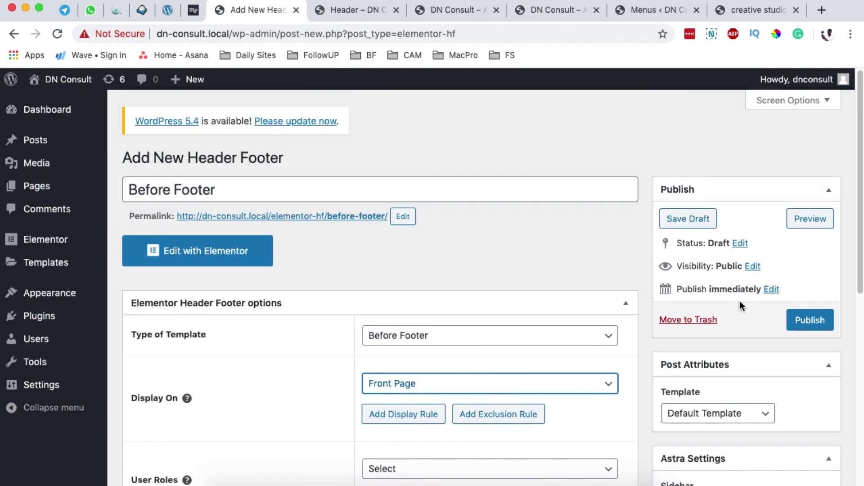
left_click(819, 318)
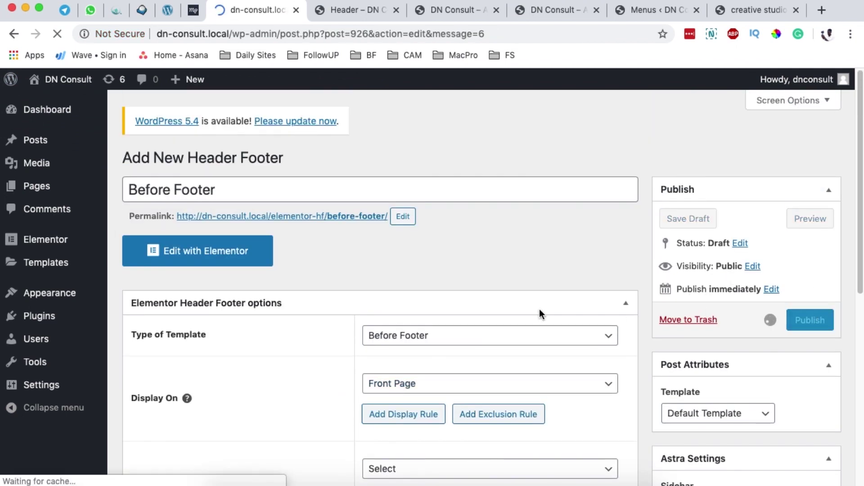
left_click(192, 293)
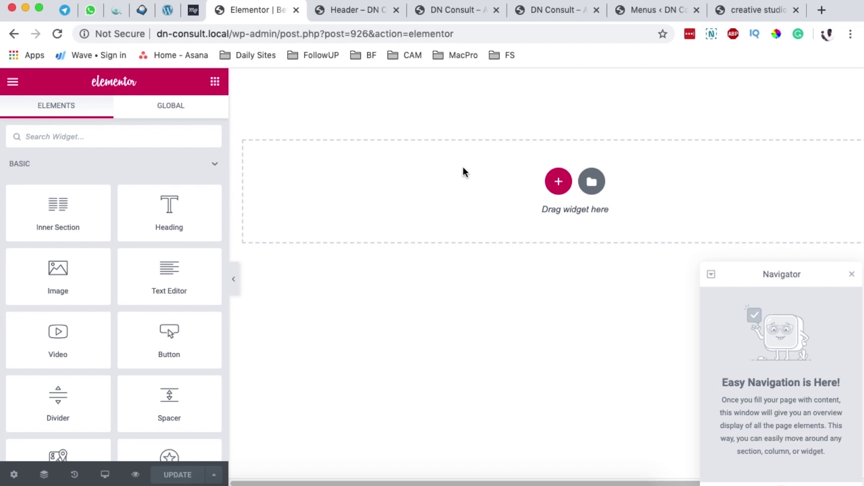
Step: Insert the second saved Call to Action template from the library and update the Before Footer template
left_click(590, 182)
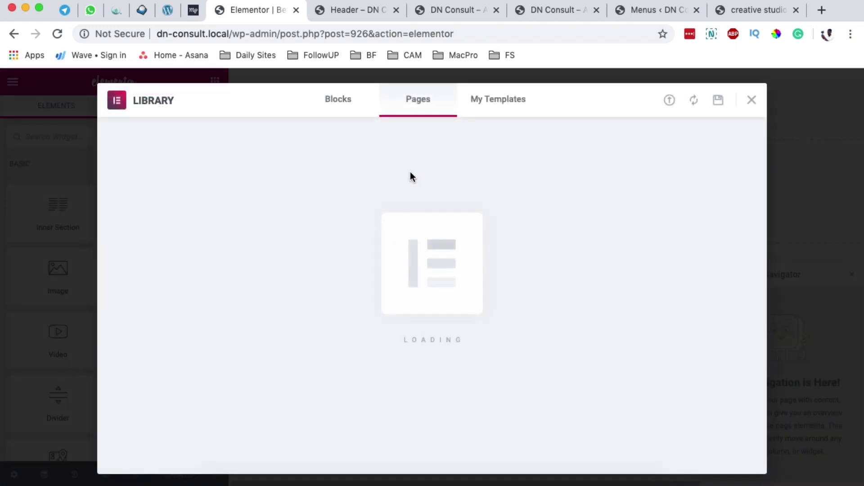
left_click(484, 101)
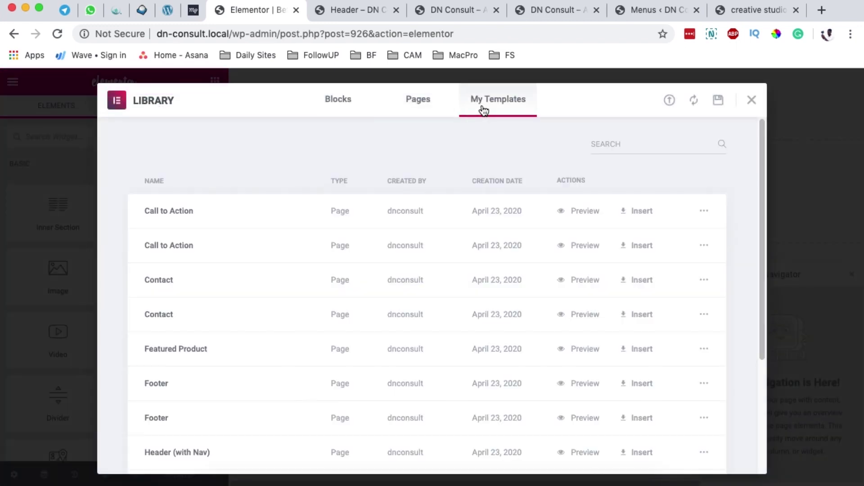
scroll(475, 215, "down", 1)
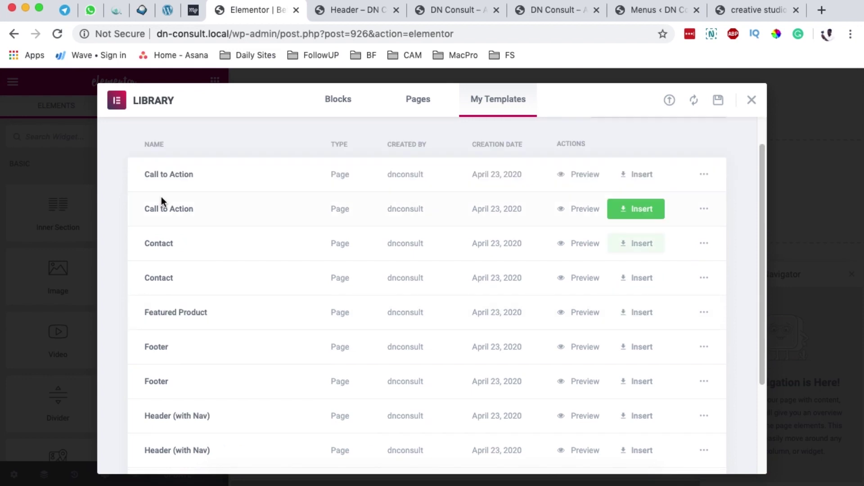
left_click(648, 209)
left_click(475, 332)
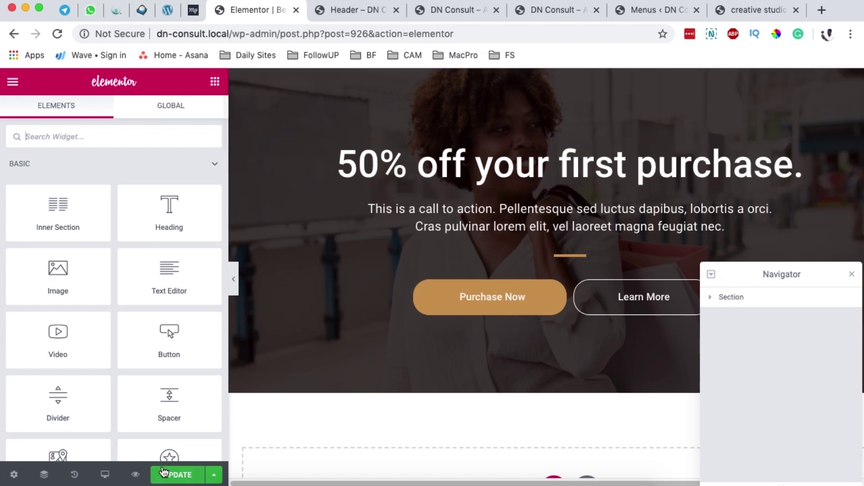
left_click(178, 475)
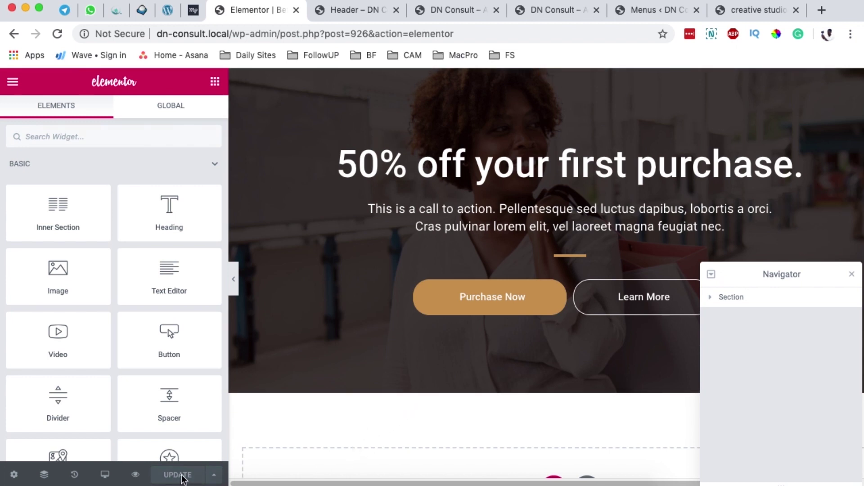
Step: Reload the live homepage and examine the call-to-action section above the footer and the rest of the page
left_click(550, 15)
scroll(448, 220, "down", 20)
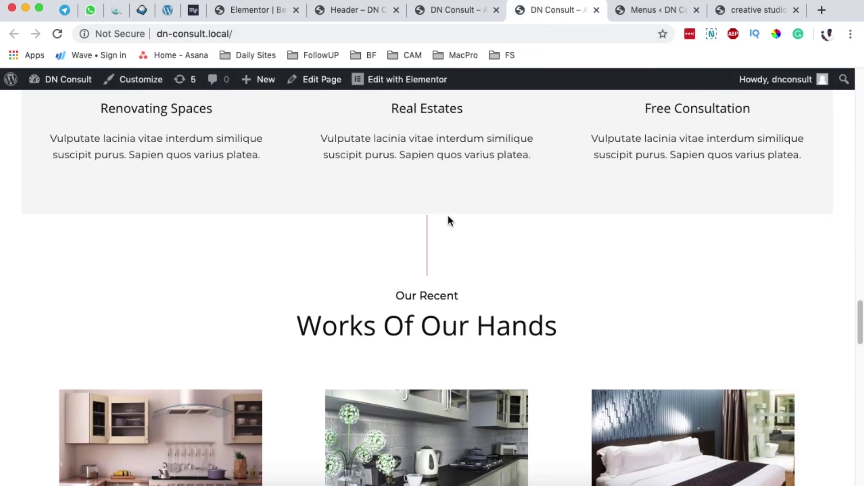
scroll(447, 213, "up", 5)
scroll(337, 313, "down", 3)
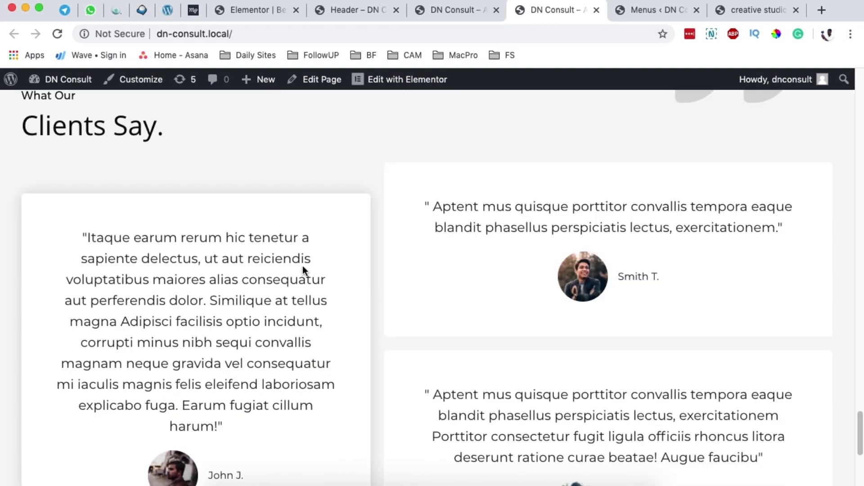
scroll(332, 244, "down", 8)
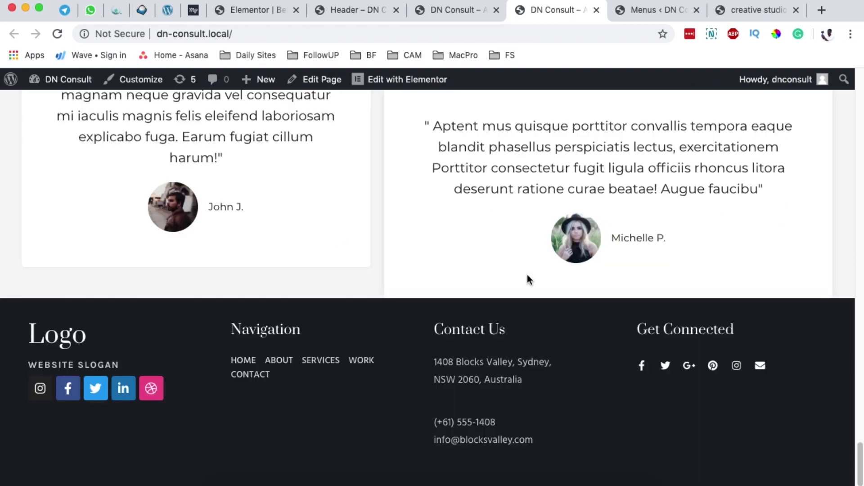
left_click(57, 34)
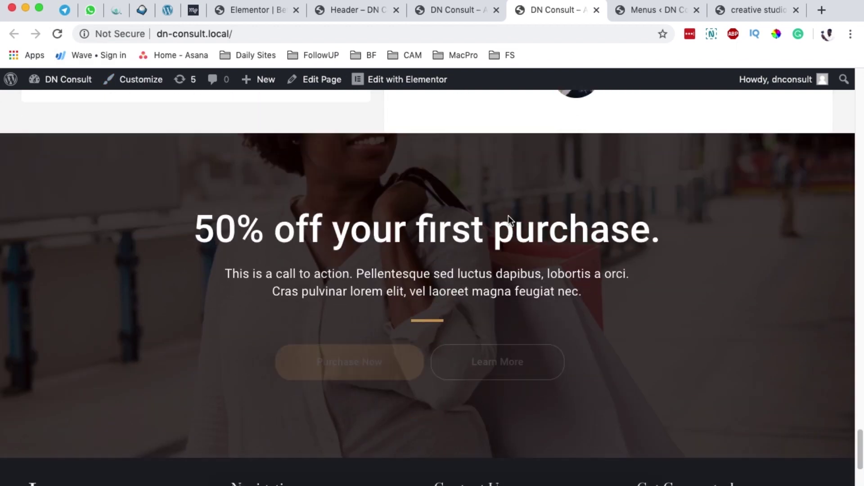
scroll(606, 252, "down", 2)
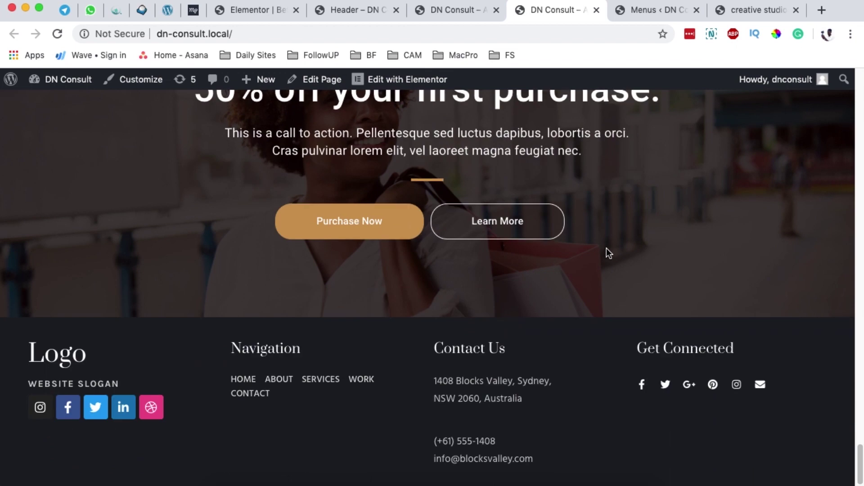
scroll(604, 244, "up", 4)
scroll(600, 239, "down", 2)
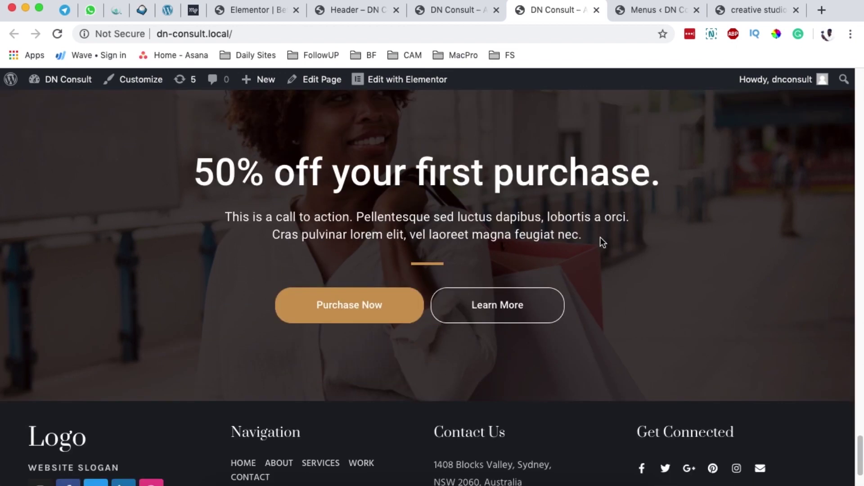
scroll(600, 238, "up", 10)
scroll(603, 243, "up", 15)
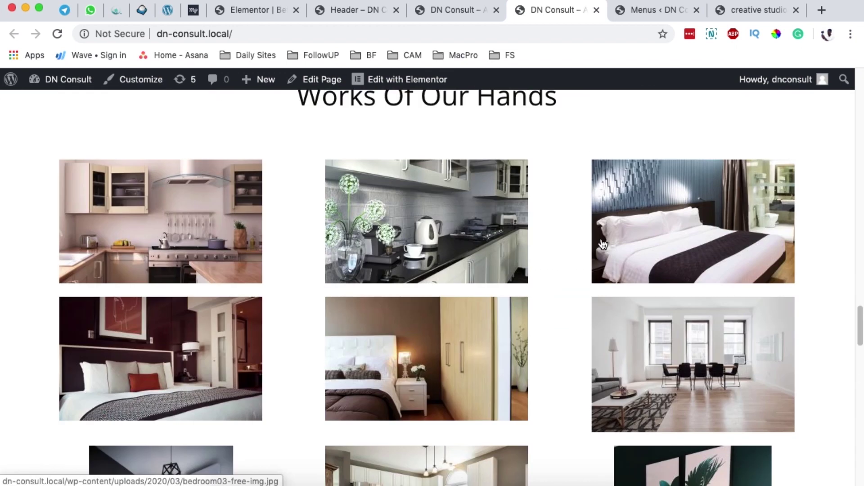
scroll(603, 243, "up", 3)
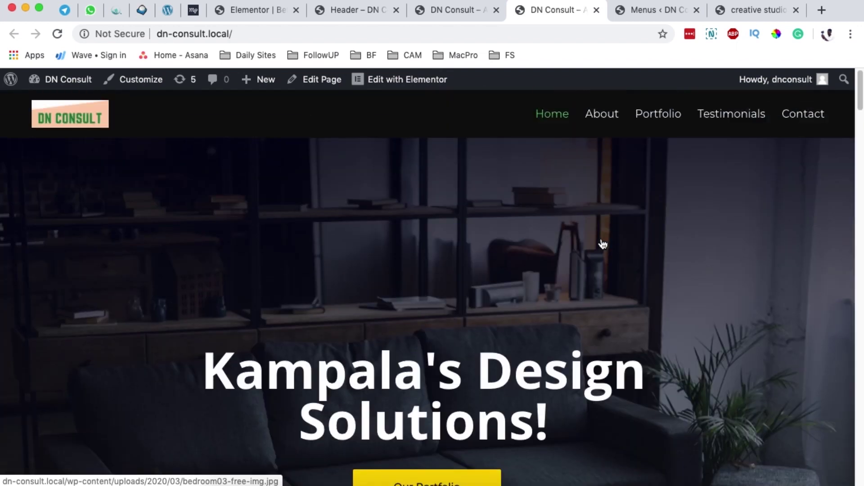
Step: Open the site's About and Portfolio pages and check the area just above the footer on each
left_click(603, 116)
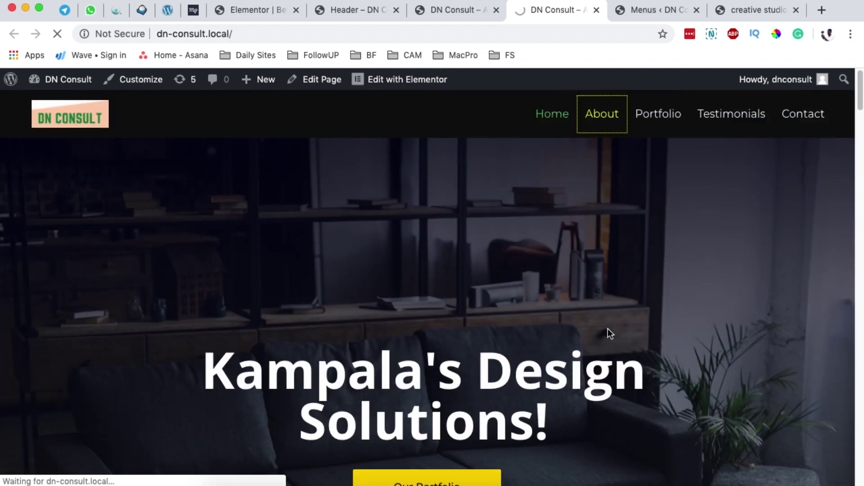
scroll(608, 329, "down", 20)
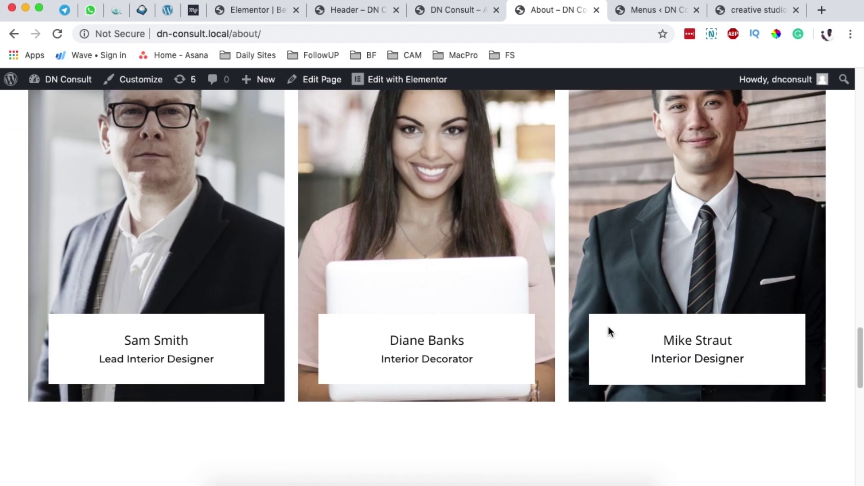
scroll(609, 325, "up", 7)
scroll(373, 233, "down", 6)
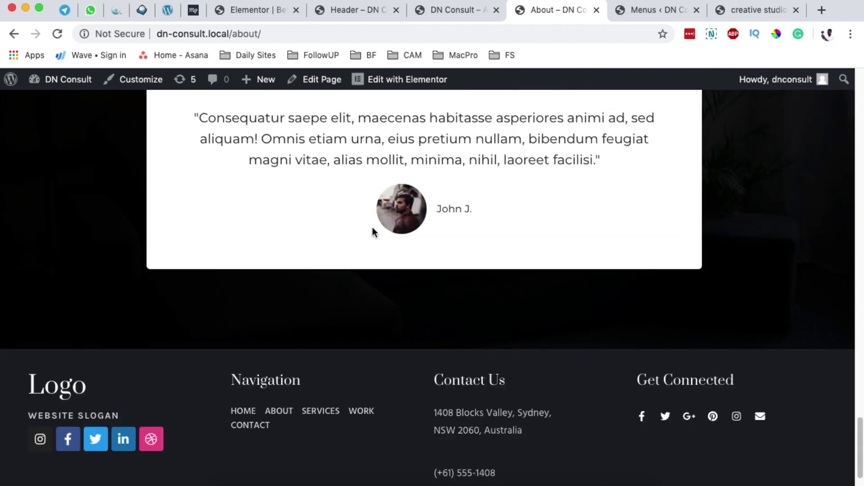
left_click(303, 413)
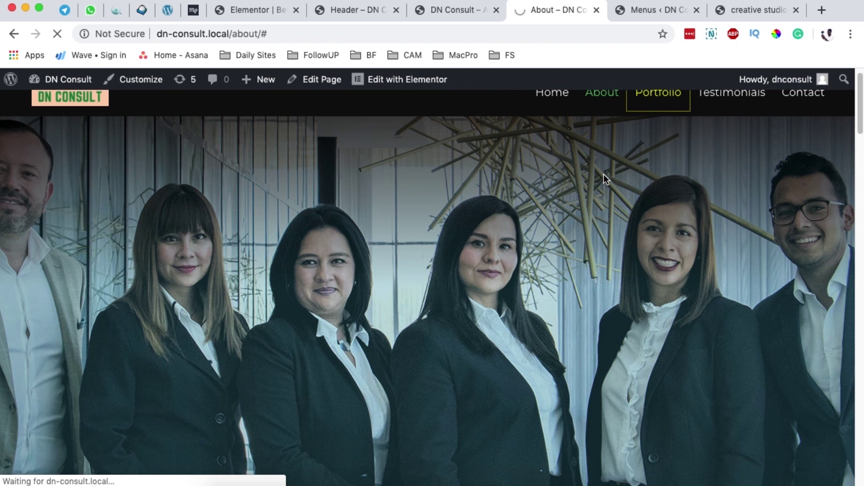
scroll(547, 293, "down", 15)
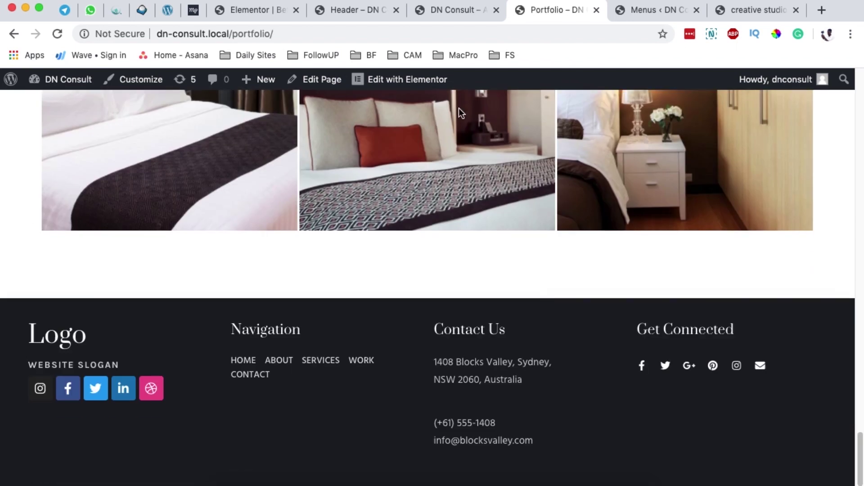
Step: Leave the Before Footer editor for the dashboard and set the template's display location to Entire Website
left_click(255, 10)
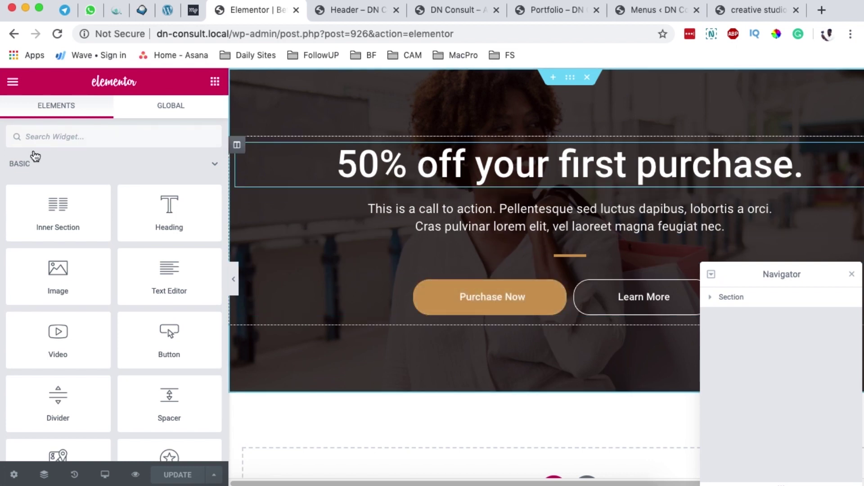
left_click(13, 82)
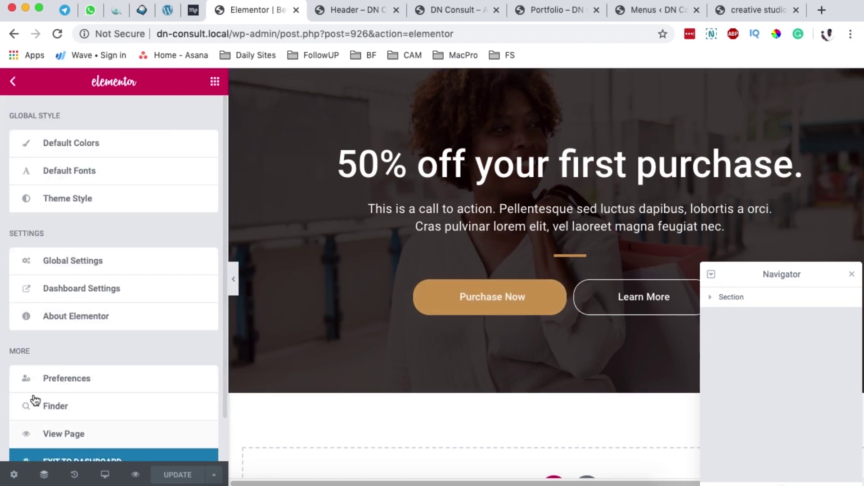
scroll(35, 401, "down", 2)
left_click(85, 417)
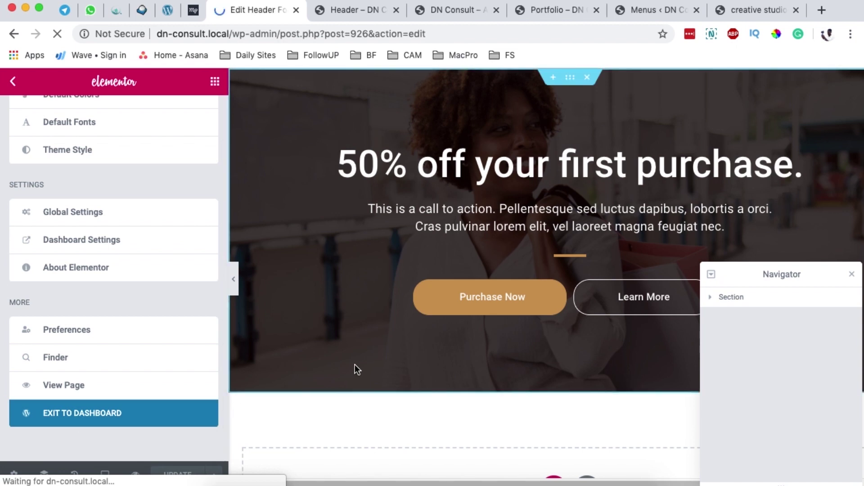
scroll(194, 315, "down", 7)
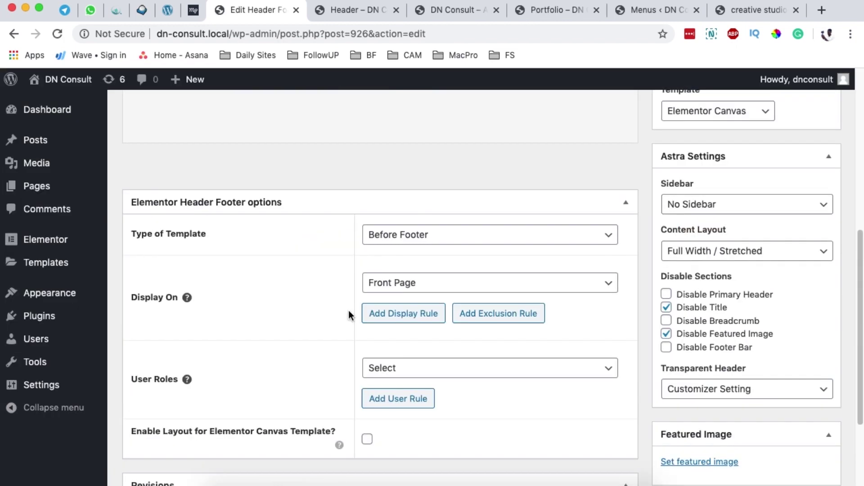
left_click(475, 289)
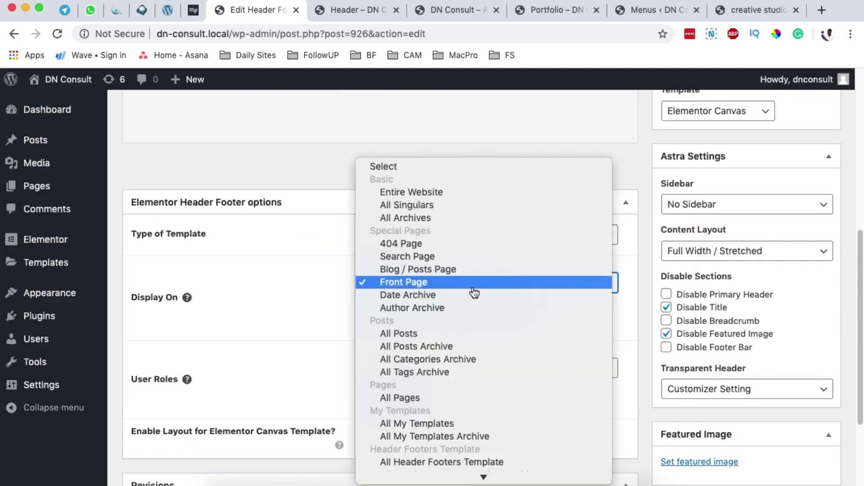
left_click(448, 195)
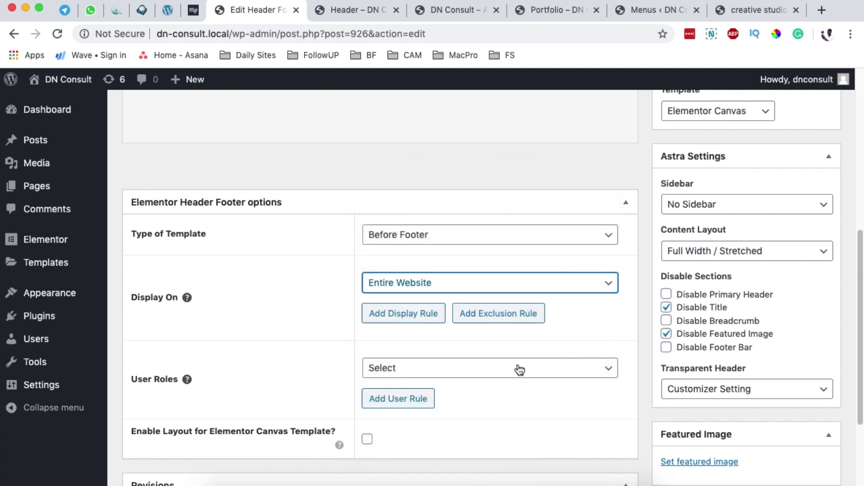
Step: Add an exclusion rule to the Before Footer template and set it to Specific Pages / Posts / Taxanomies, etc
scroll(405, 315, "down", 1)
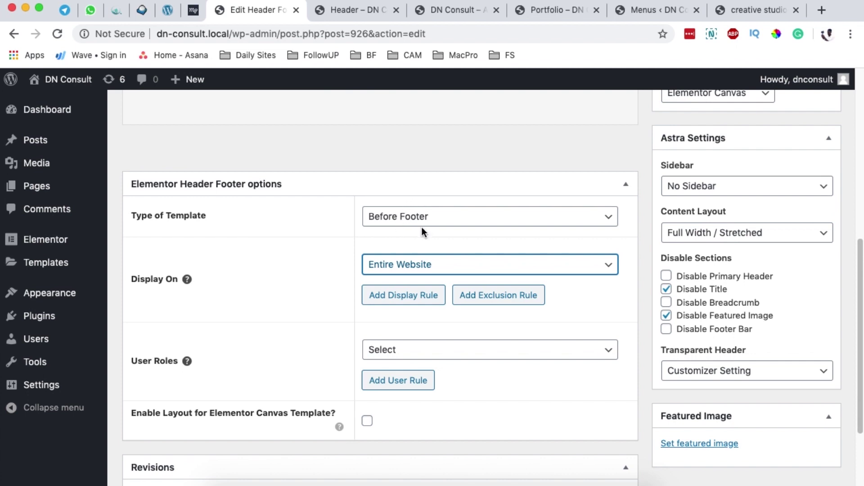
left_click(504, 295)
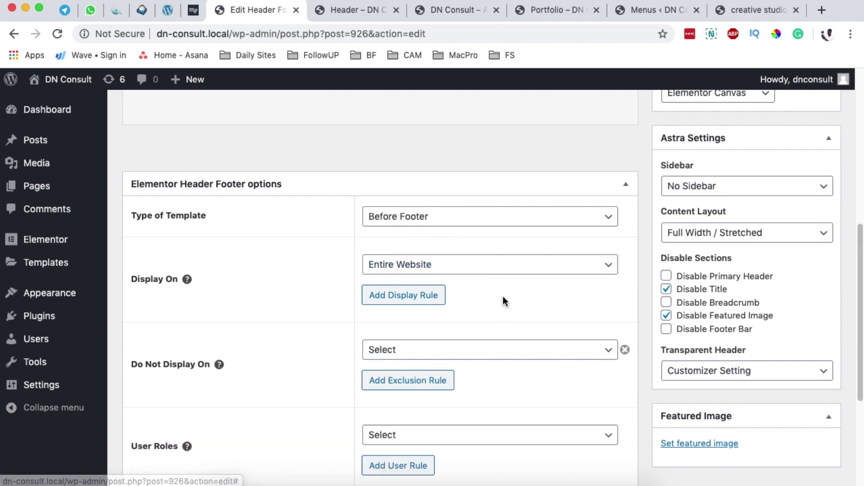
left_click(434, 350)
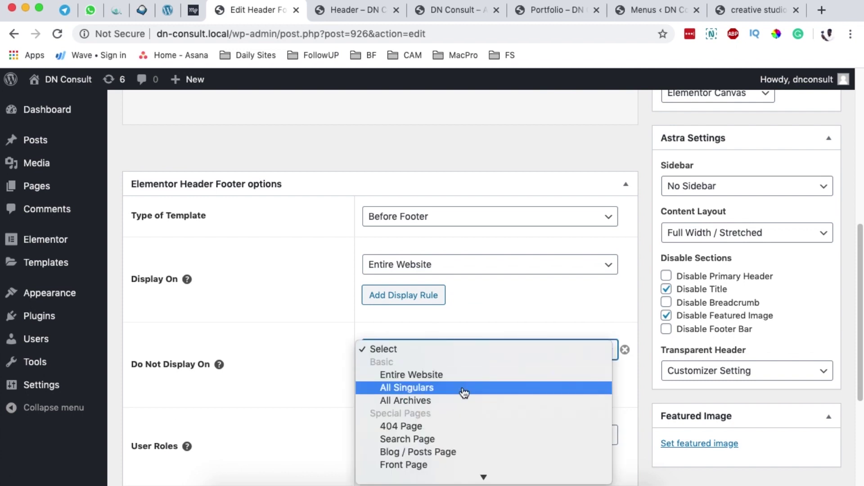
scroll(466, 387, "down", 2)
scroll(472, 390, "down", 5)
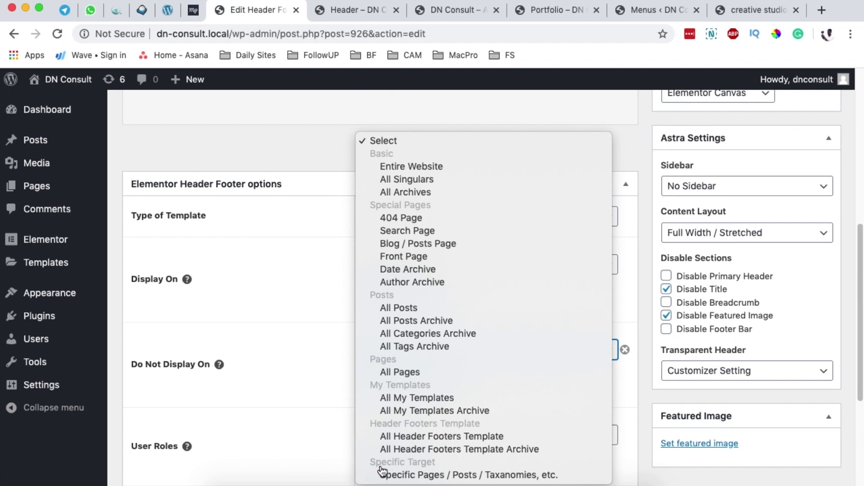
left_click(431, 477)
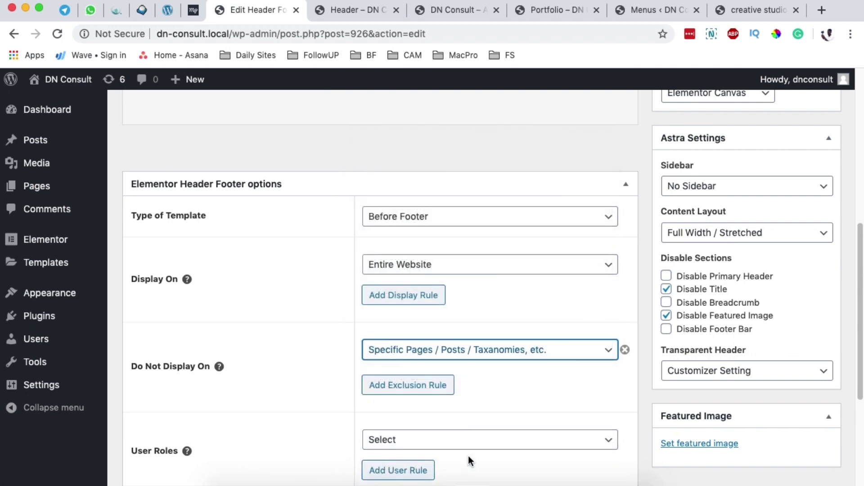
scroll(495, 378, "down", 1)
Step: Search for "contac" in the exclusion rule, add Contact as the excluded page and update the Before Footer template
left_click(474, 356)
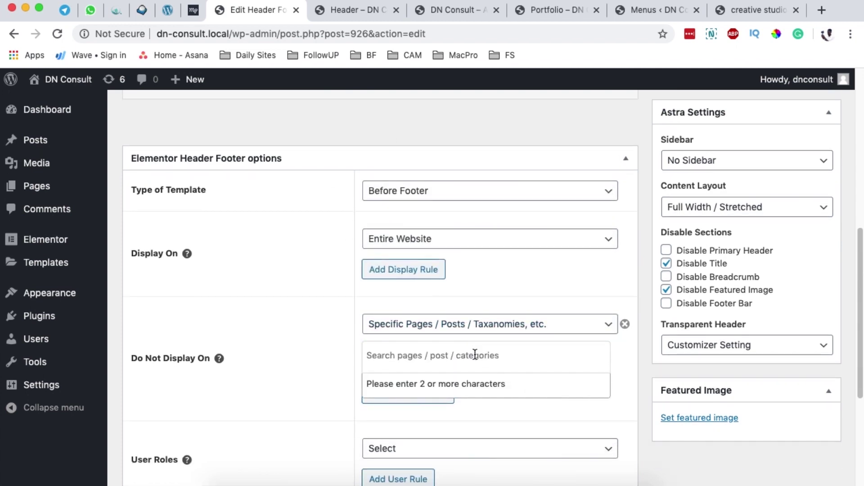
type("contac")
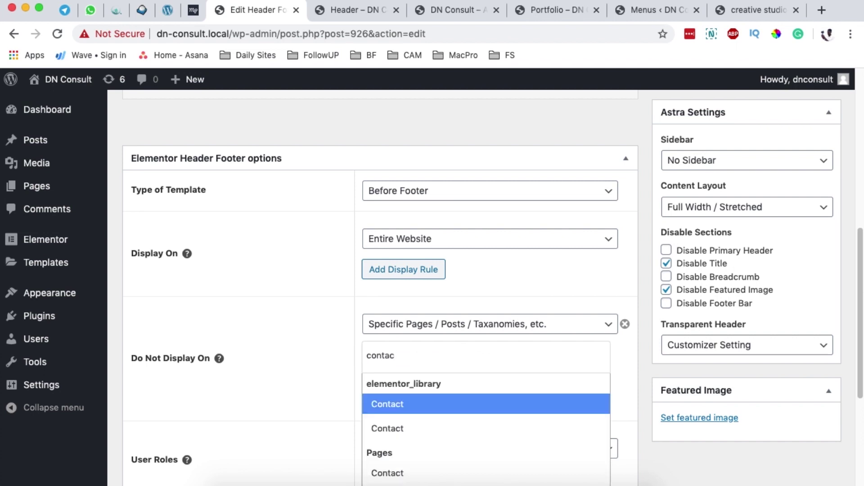
left_click(446, 426)
scroll(531, 391, "up", 2)
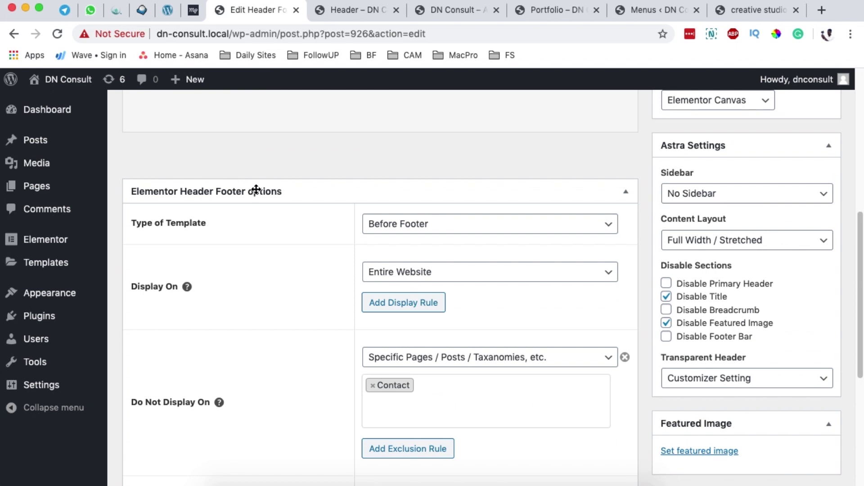
scroll(309, 297, "down", 6)
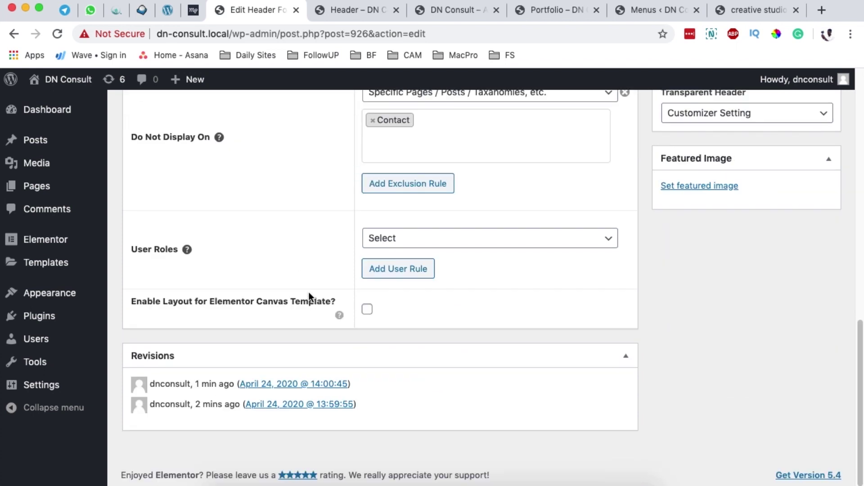
scroll(309, 297, "up", 15)
left_click(809, 362)
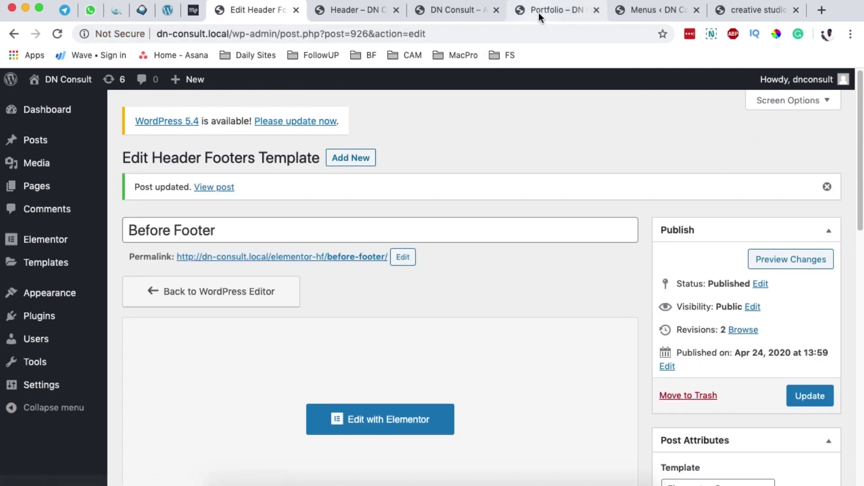
Step: Open the live site's Home page and examine the area just above the footer for the call-to-action section
left_click(540, 12)
scroll(446, 290, "up", 15)
left_click(549, 114)
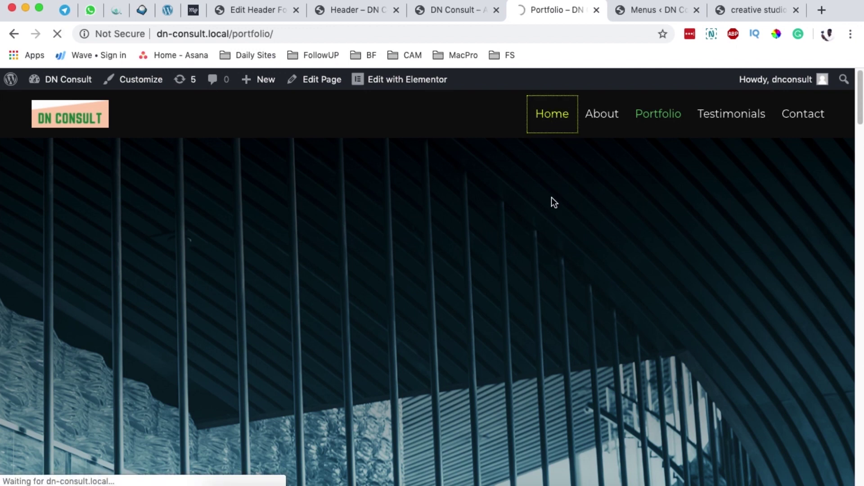
scroll(654, 195, "down", 20)
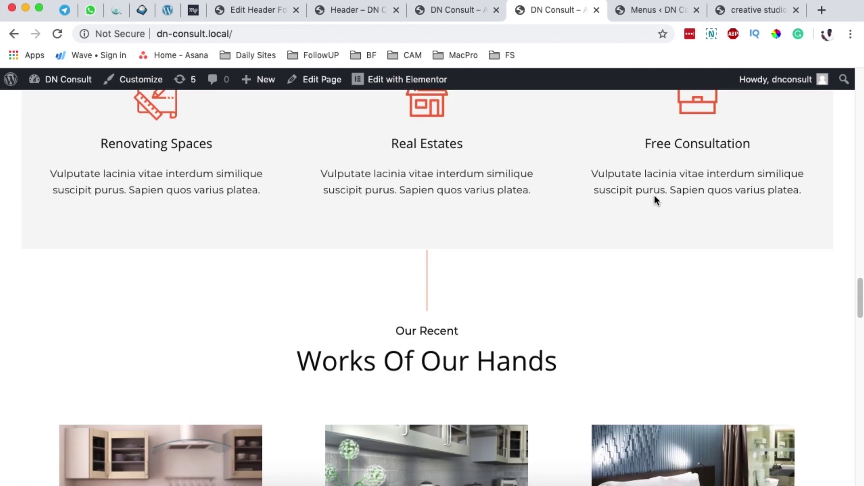
scroll(654, 195, "down", 5)
scroll(655, 195, "up", 3)
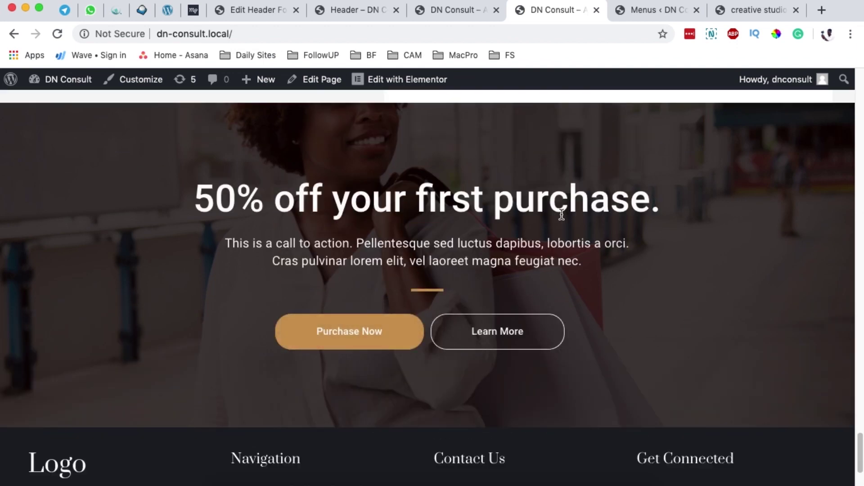
scroll(153, 248, "down", 3)
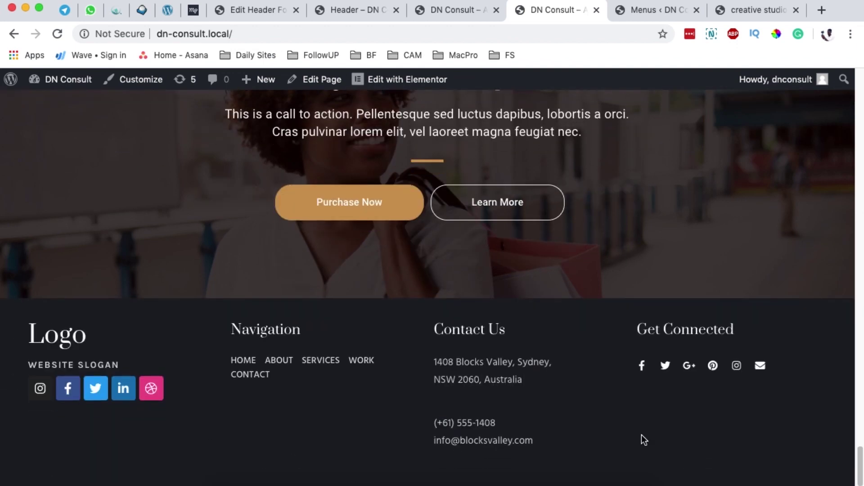
scroll(644, 416, "up", 20)
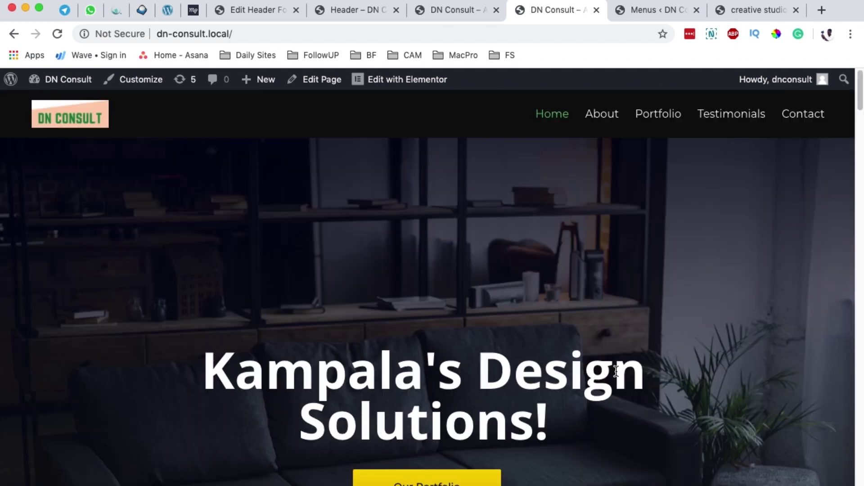
Step: Open the live About page and check the area between its testimonials and the footer
left_click(604, 117)
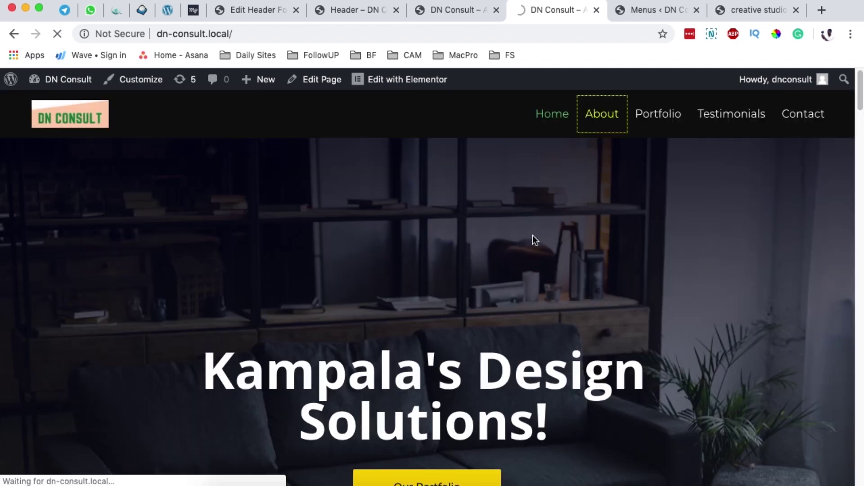
scroll(444, 284, "down", 15)
scroll(444, 284, "up", 8)
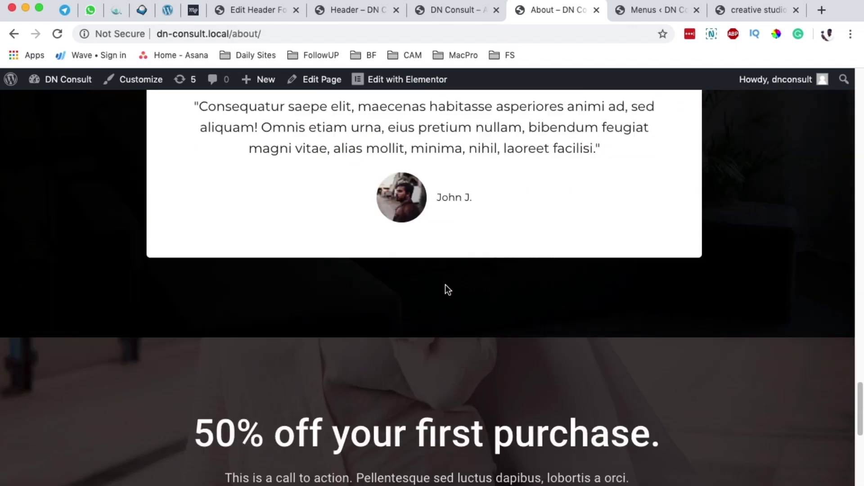
scroll(444, 284, "down", 4)
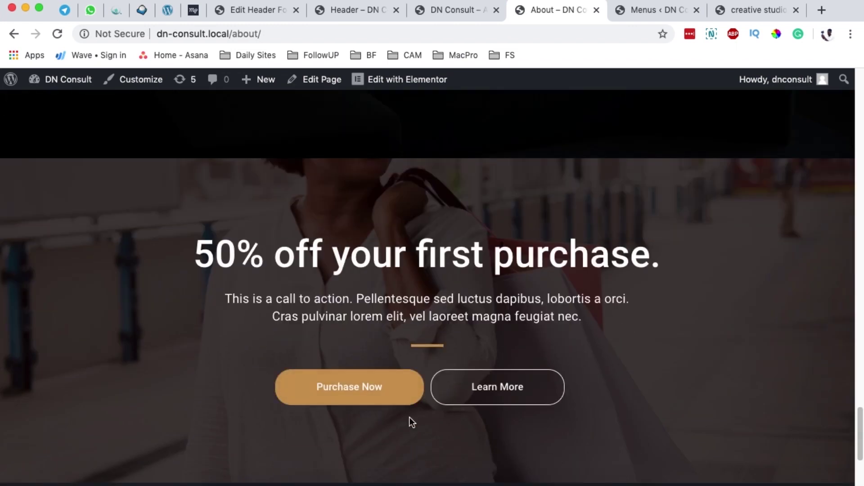
scroll(596, 390, "down", 4)
scroll(521, 351, "up", 12)
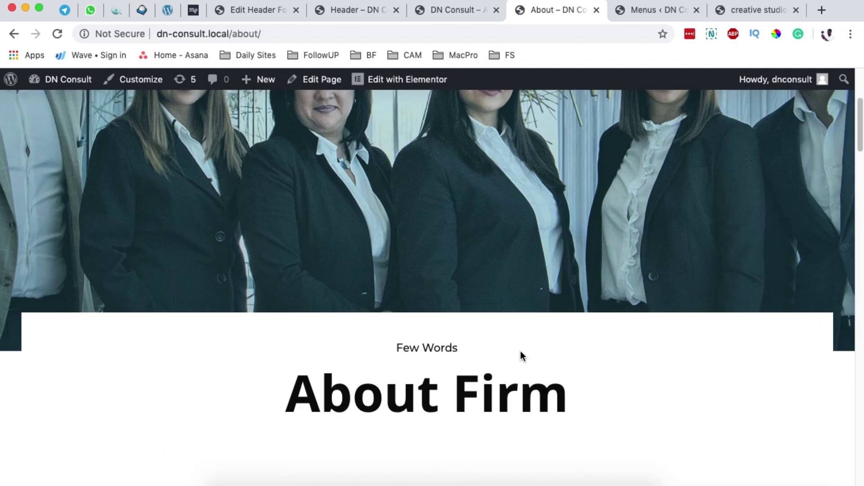
scroll(520, 357, "up", 5)
Step: Open the live Testimonials page and check the section above the footer and the footer itself
left_click(725, 123)
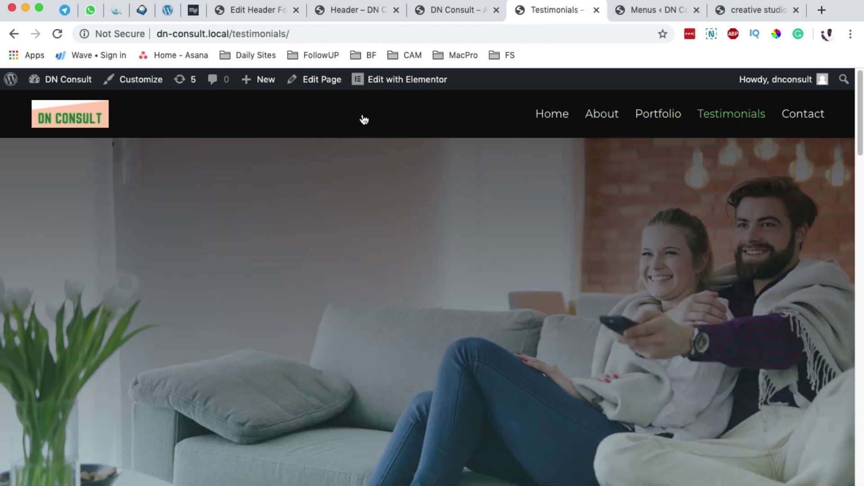
scroll(488, 253, "down", 15)
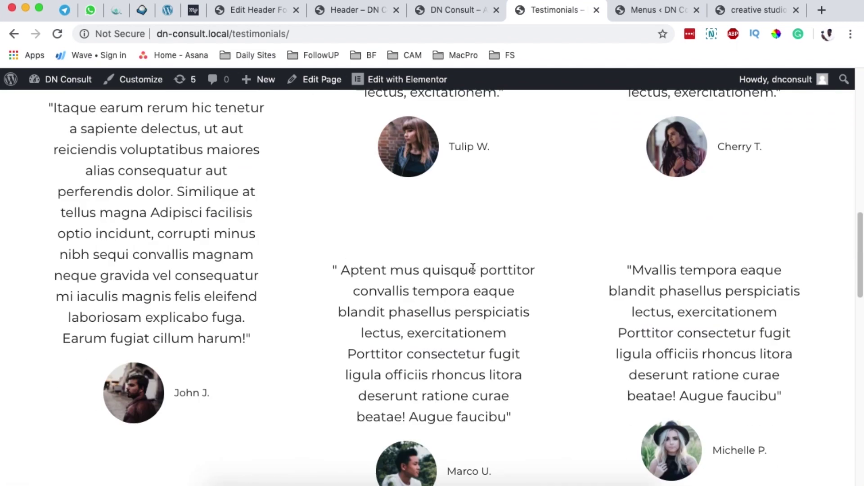
scroll(488, 253, "up", 5)
scroll(511, 255, "down", 2)
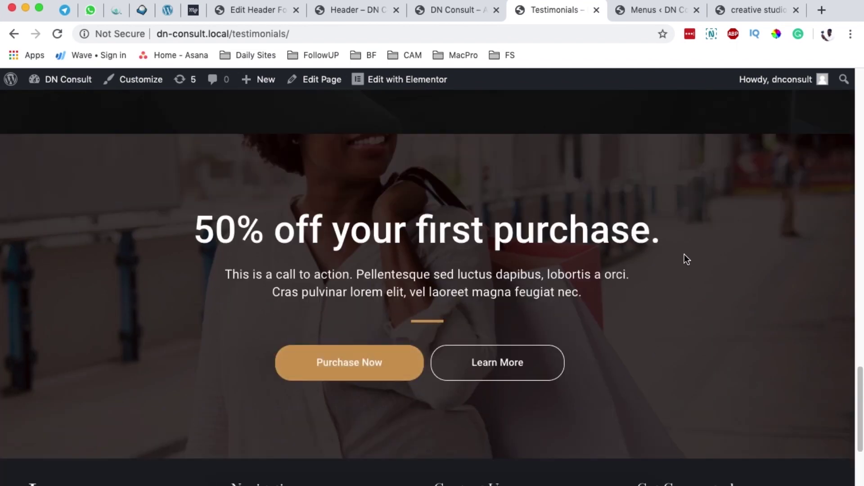
scroll(684, 257, "down", 4)
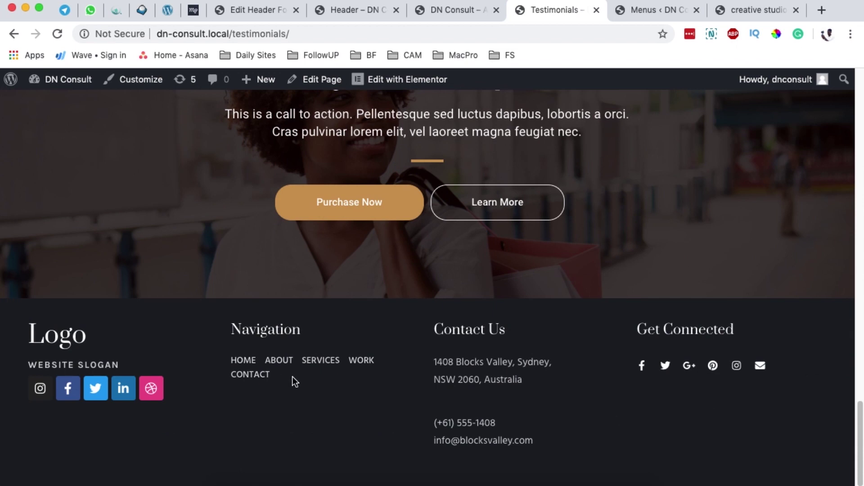
scroll(293, 376, "up", 20)
Step: Open the live Contact page and check whether the call-to-action section is left out between the map and the footer
left_click(816, 125)
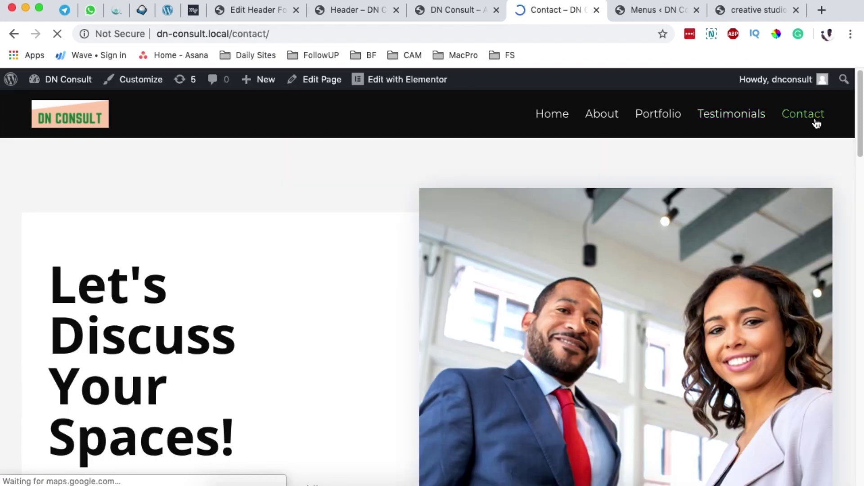
scroll(685, 299, "down", 15)
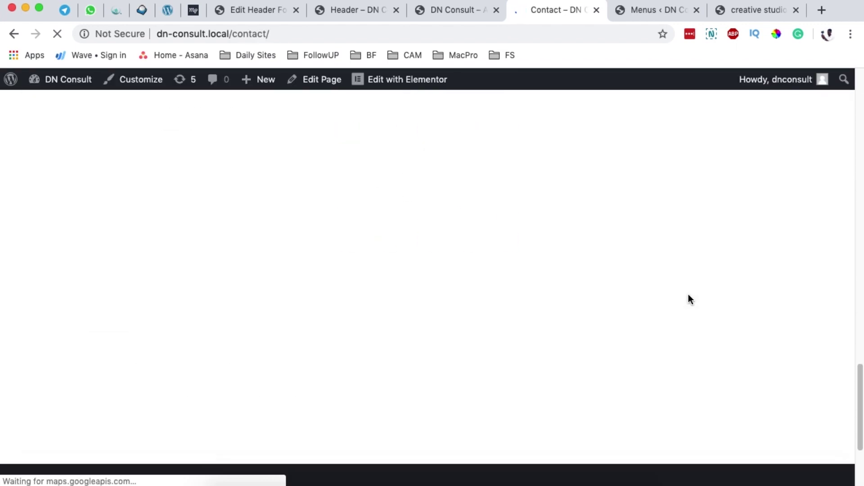
scroll(688, 295, "down", 2)
scroll(688, 296, "up", 4)
scroll(841, 286, "down", 2)
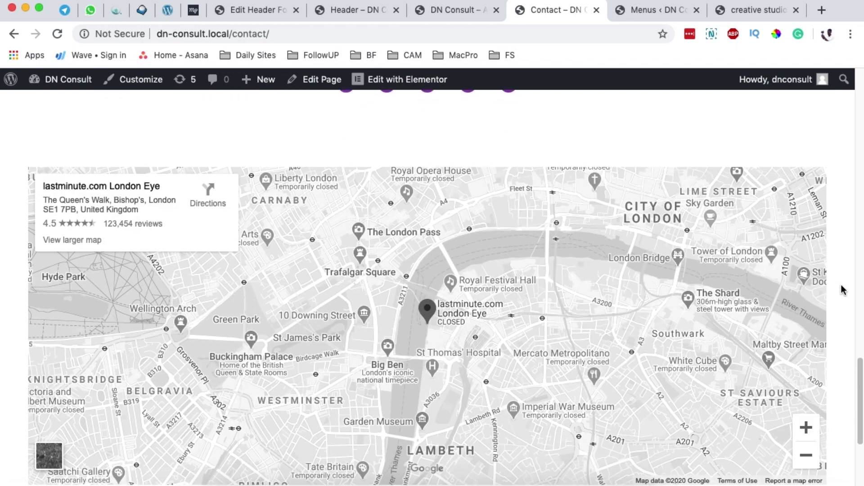
scroll(842, 289, "down", 3)
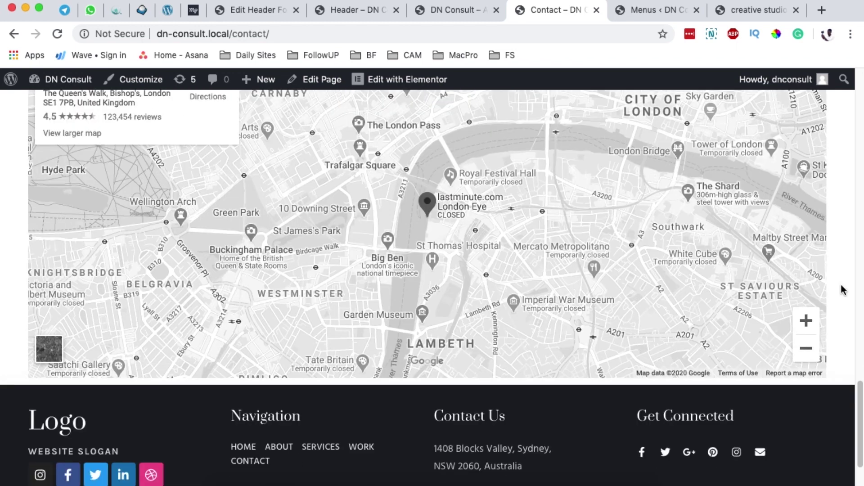
scroll(842, 289, "down", 2)
scroll(841, 289, "up", 5)
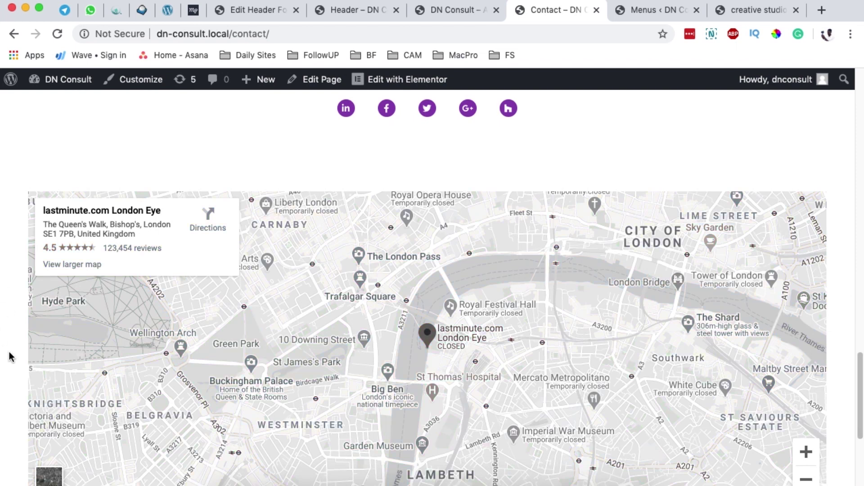
Step: Add a new Header Footer Builder template titled "Custom Block" and set its type to Custom Block
left_click(253, 11)
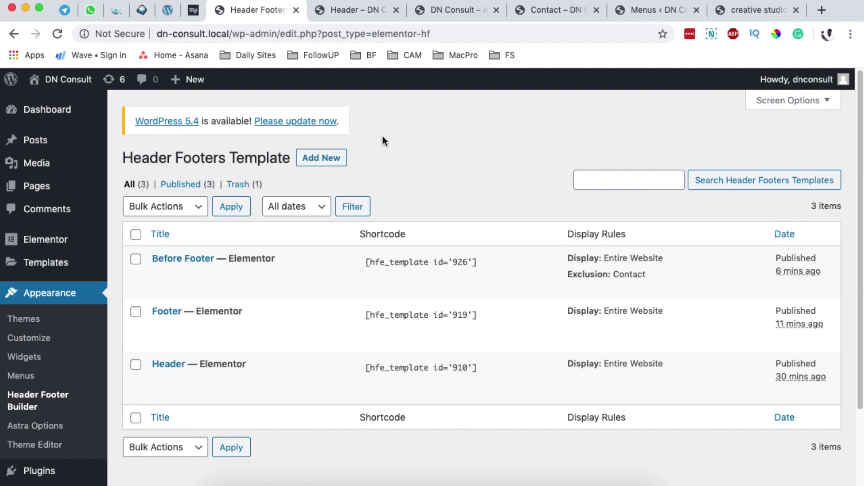
left_click(319, 167)
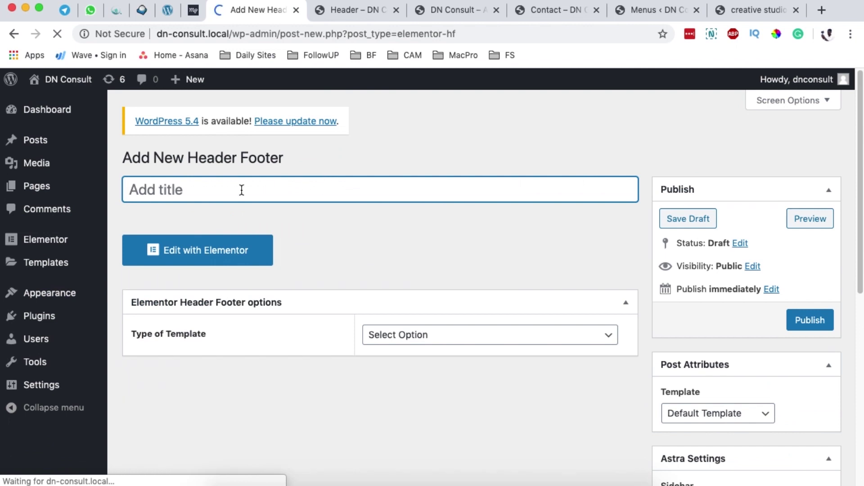
type("Custom Bloc")
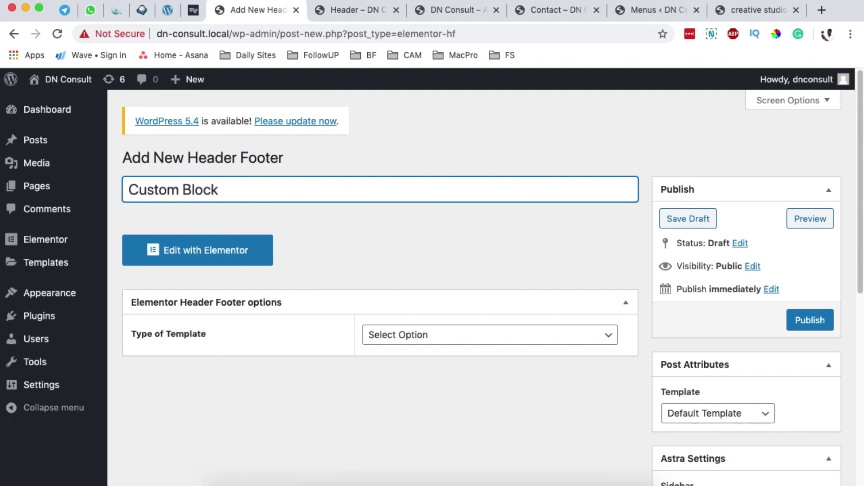
type("k")
left_click(447, 336)
left_click(427, 386)
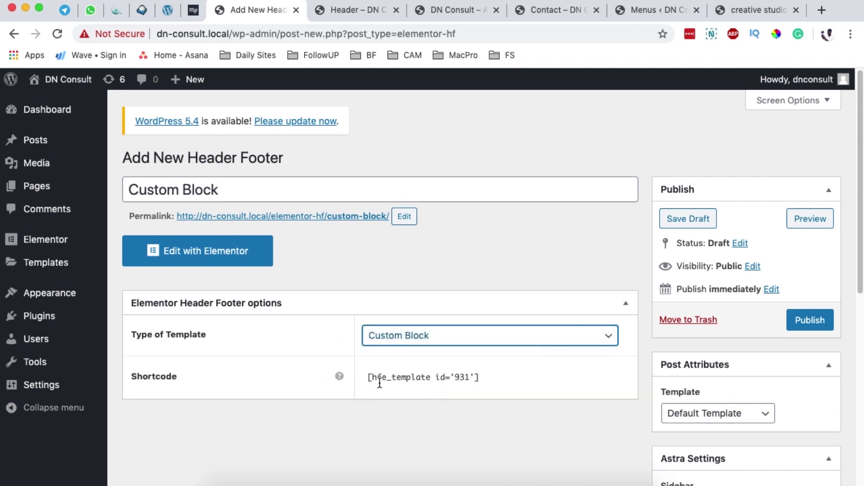
Step: Publish the Custom Block template and open it for editing with Elementor
left_click_drag(368, 378, 382, 389)
left_click(481, 376)
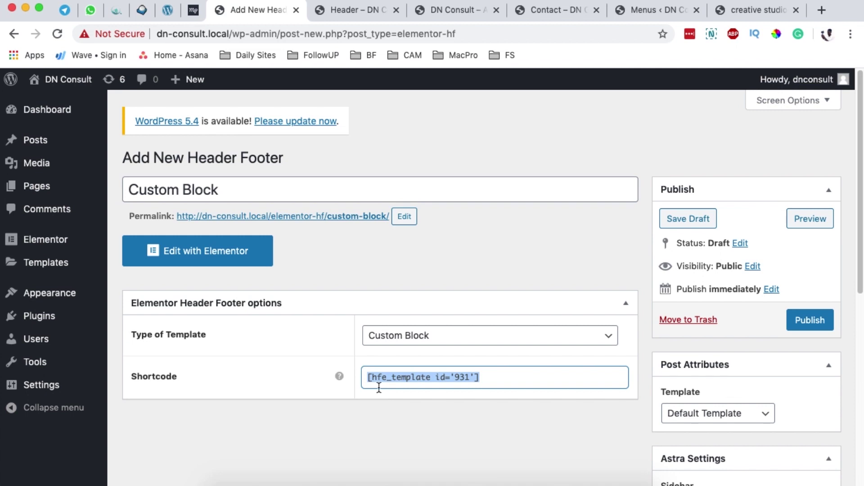
left_click(805, 317)
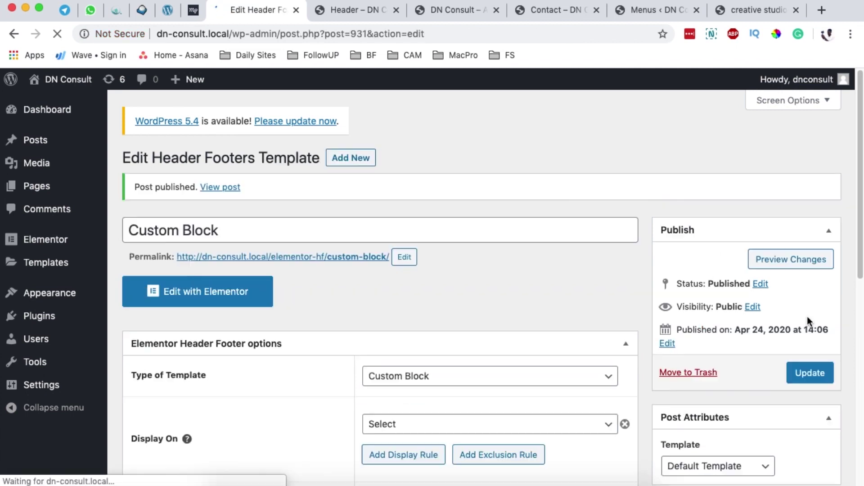
left_click(199, 288)
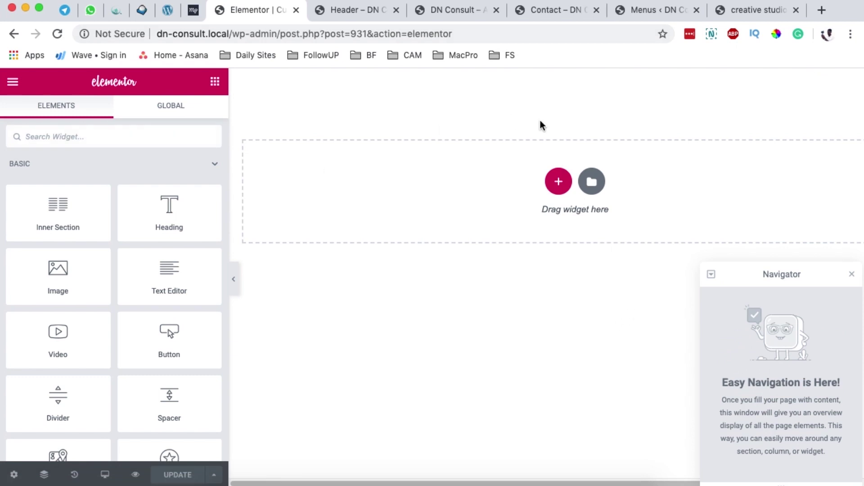
Step: Insert the saved Featured Product template into the empty Custom Block, importing its document settings as well
left_click(592, 181)
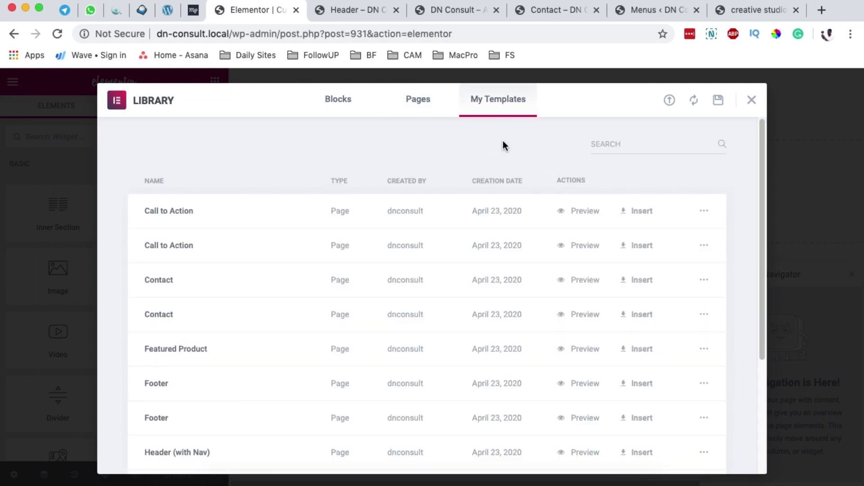
scroll(562, 302, "down", 1)
left_click(632, 332)
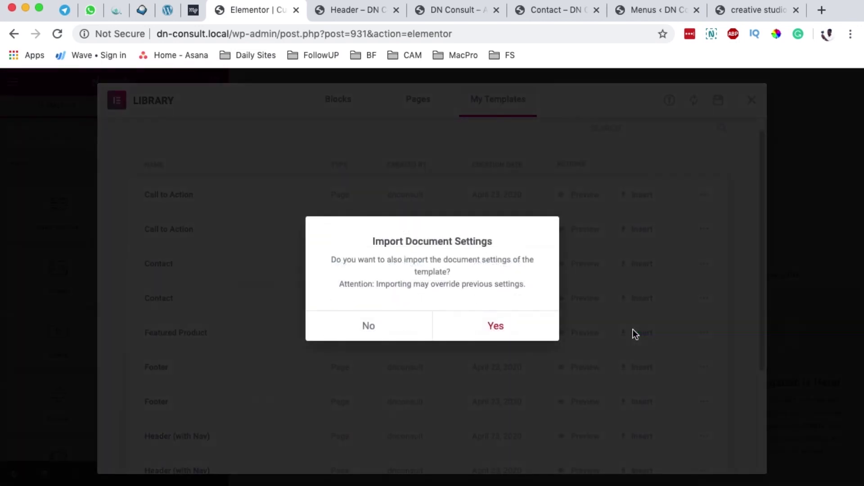
left_click(500, 332)
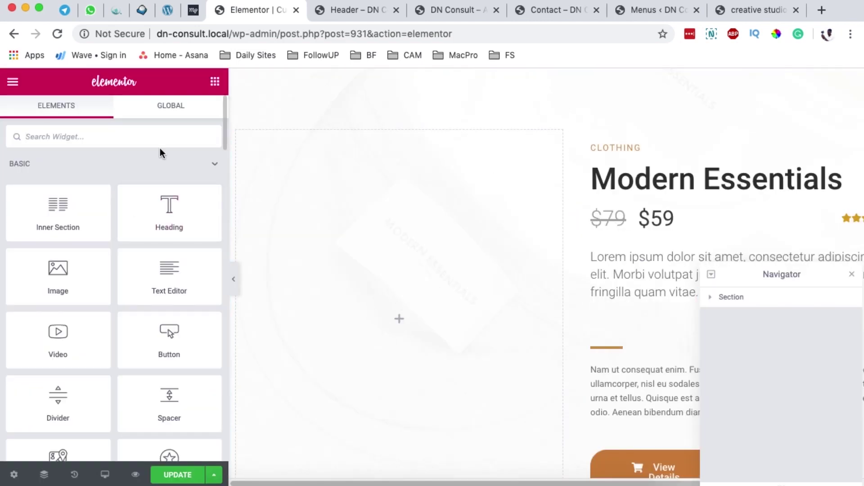
Step: Add an Image widget showing modern-essentials-1064966-unsplash.jpg to the empty column beside the product text and save the template
left_click_drag(67, 278, 380, 335)
left_click(115, 220)
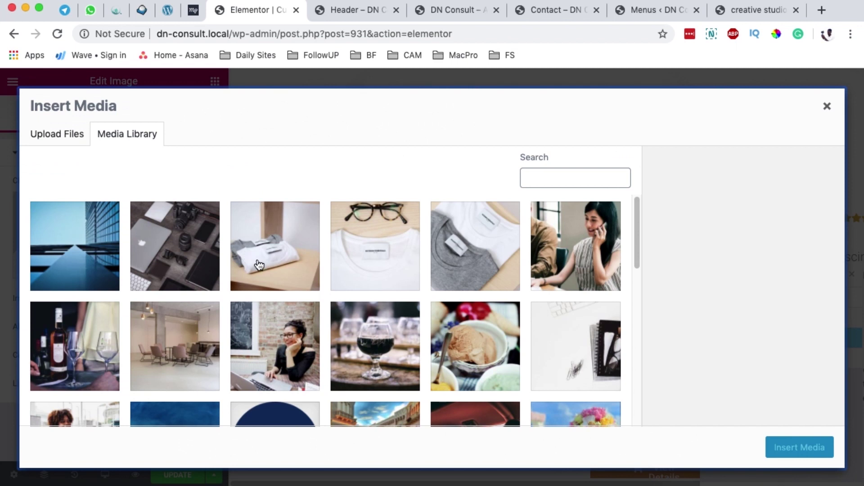
left_click(284, 278)
left_click(796, 447)
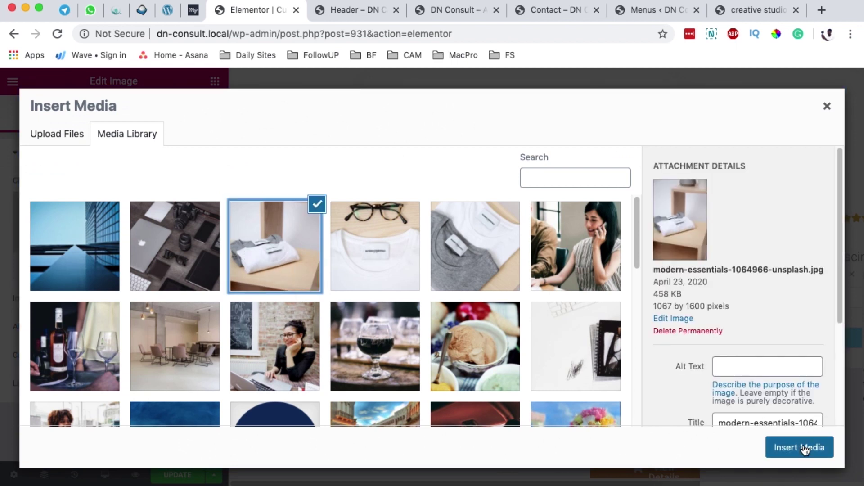
scroll(544, 349, "down", 2)
scroll(572, 338, "down", 3)
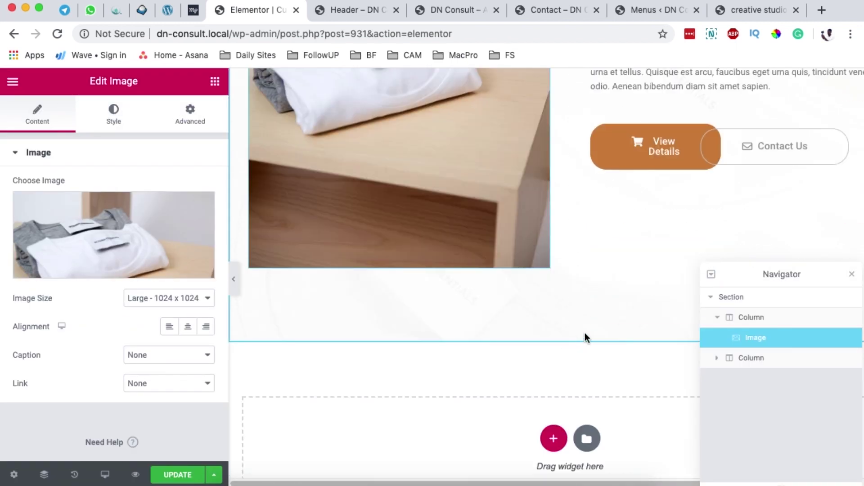
scroll(581, 335, "up", 2)
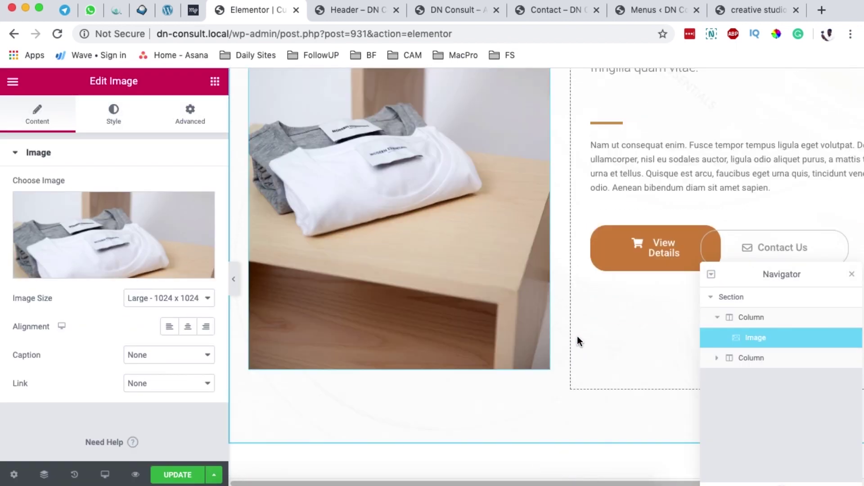
left_click(178, 476)
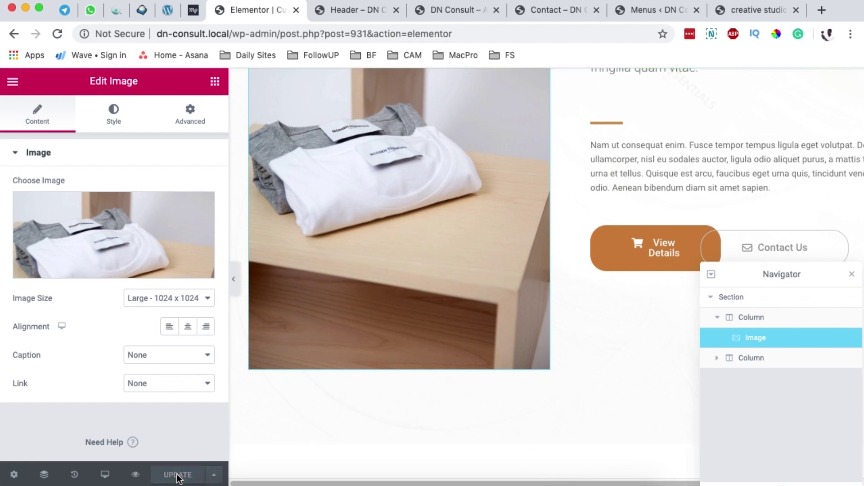
Step: Preview the Custom Block in a separate tab, check the product image and text layout, and close the preview
left_click(136, 475)
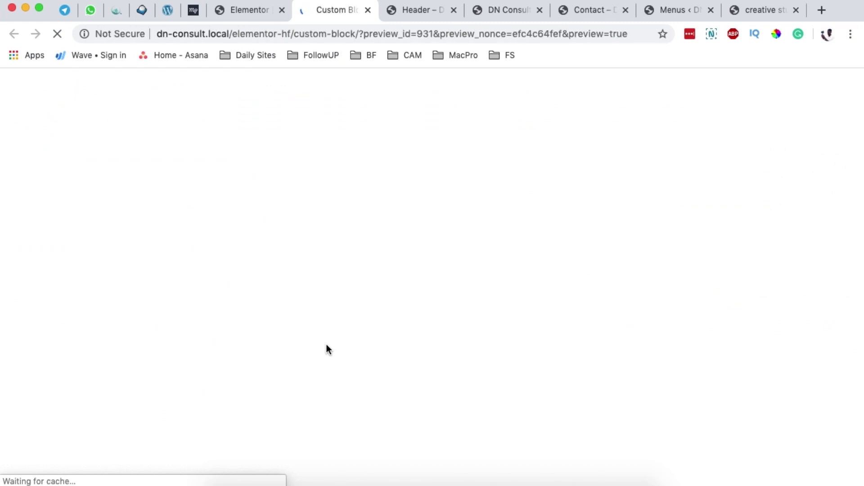
scroll(862, 372, "down", 5)
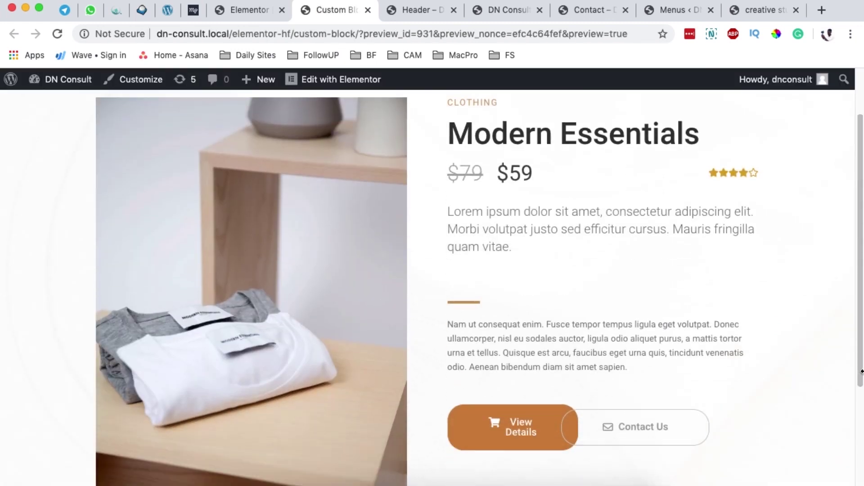
scroll(862, 371, "up", 5)
scroll(862, 371, "down", 5)
scroll(862, 372, "up", 3)
scroll(862, 372, "up", 1)
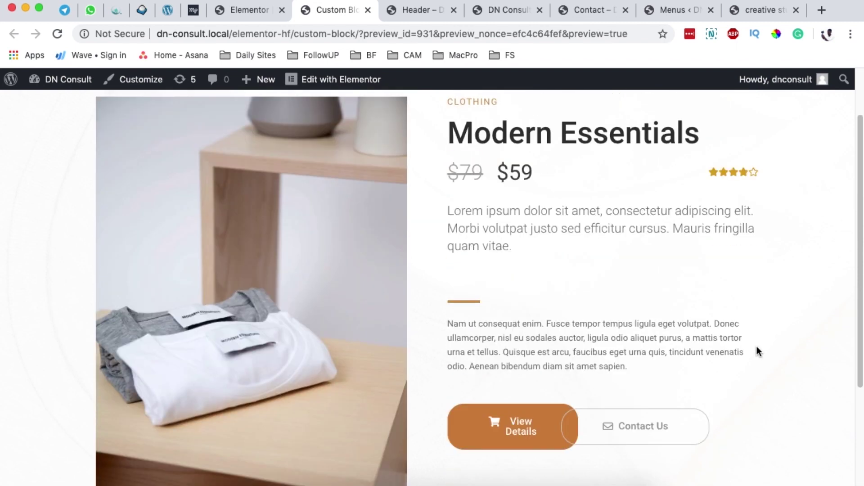
left_click(368, 10)
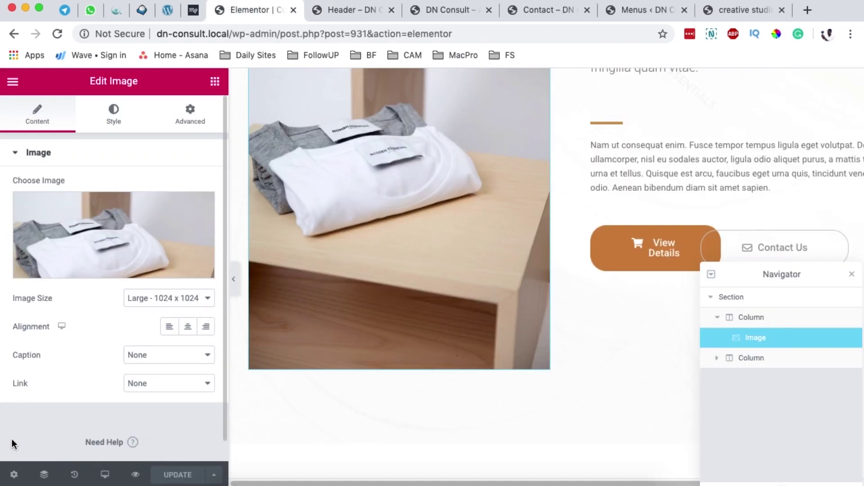
Step: Exit Elementor to the template's WordPress edit page, rename it "Custom Block (Pricing)" and update it
left_click(14, 474)
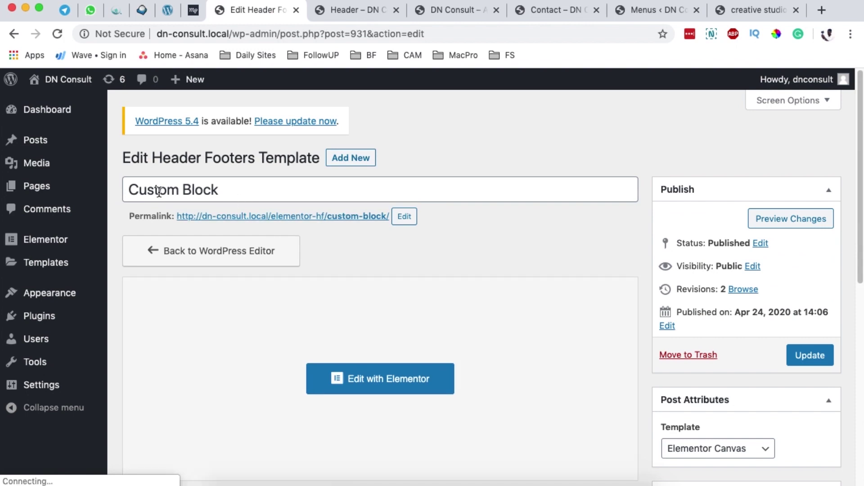
left_click(270, 189)
type("(Pricin")
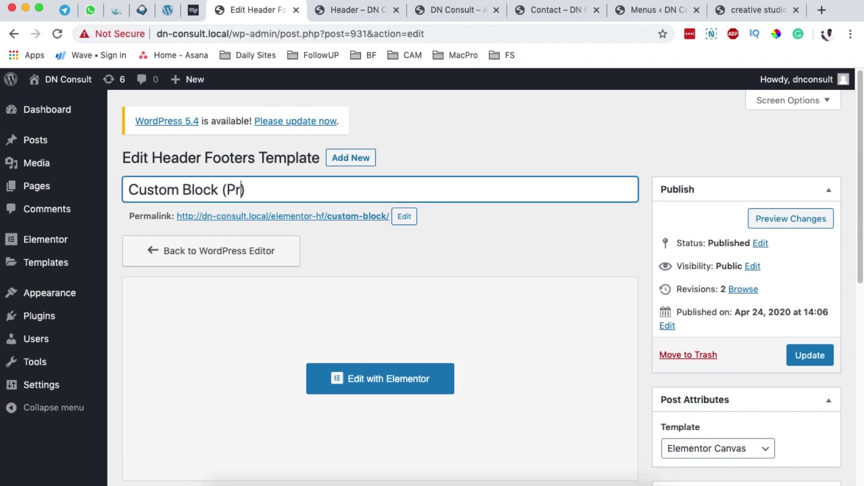
key("BackSpace")
type("cing")
left_click(809, 355)
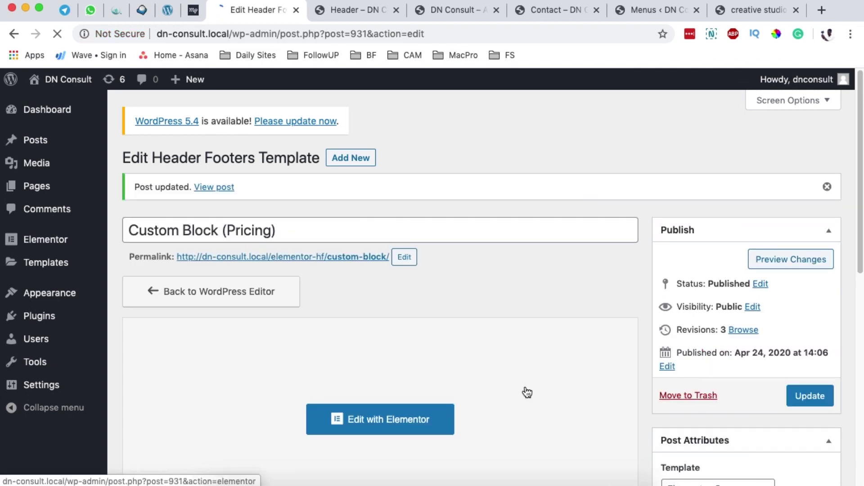
Step: Copy the shortcode of the Custom Block template and open the list of all pages
scroll(521, 384, "down", 3)
scroll(521, 384, "down", 6)
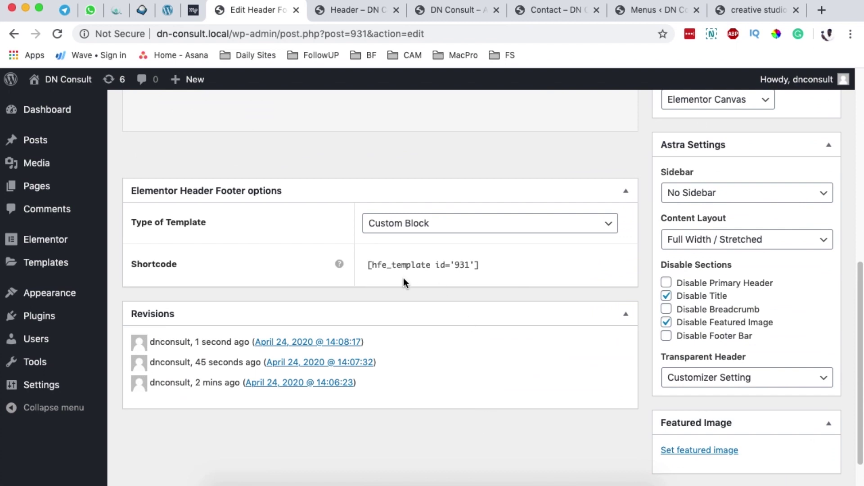
left_click(389, 264)
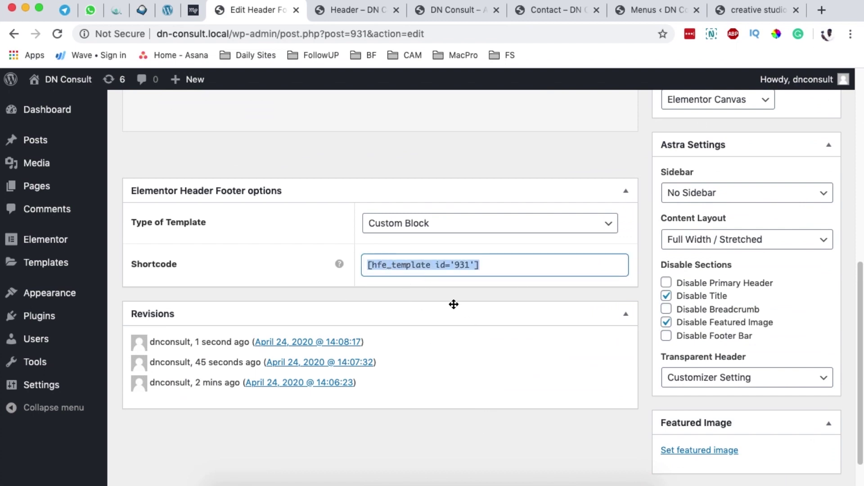
scroll(453, 302, "up", 1)
mouse_move(90, 186)
left_click(127, 195)
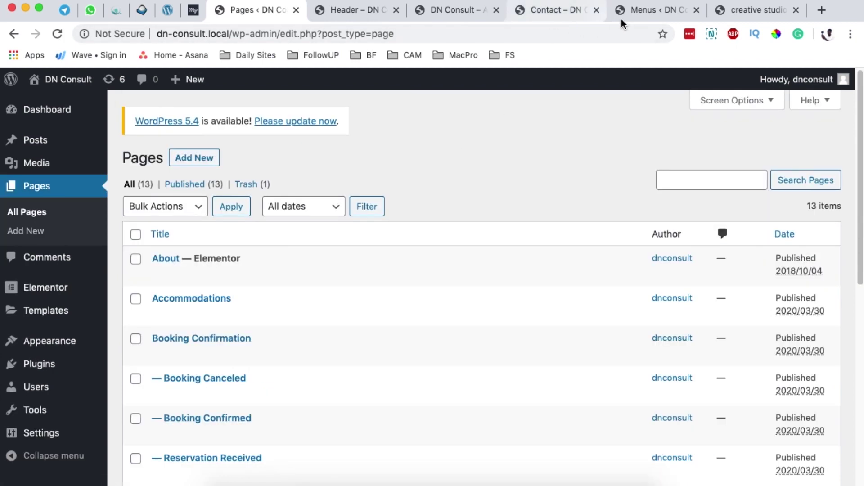
Step: Open the live Portfolio page and examine the area between the last gallery and the call-to-action section
left_click(558, 9)
left_click(658, 114)
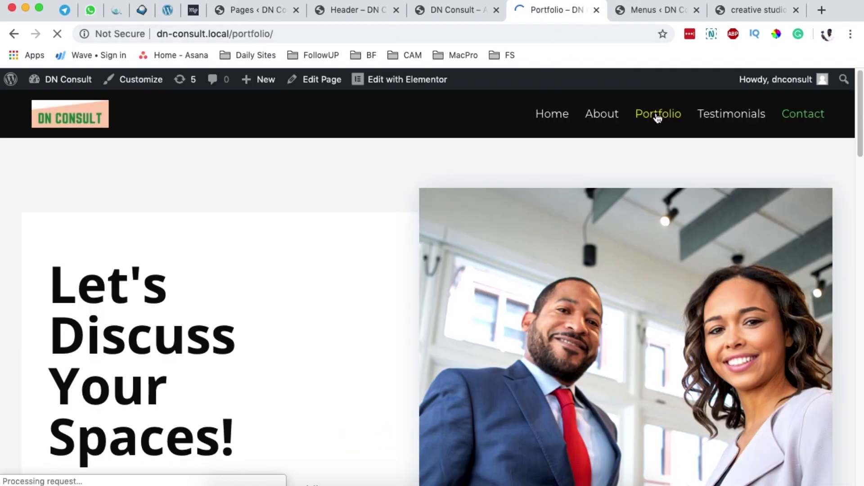
scroll(447, 288, "down", 15)
scroll(513, 317, "down", 15)
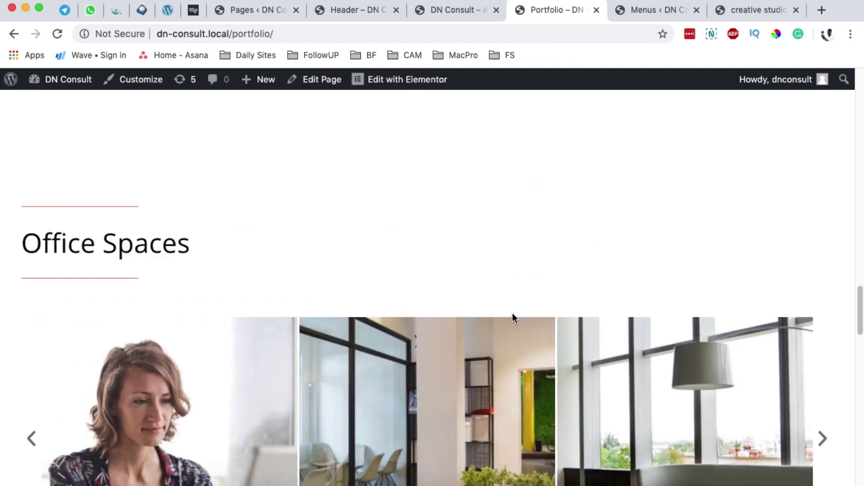
scroll(513, 317, "down", 5)
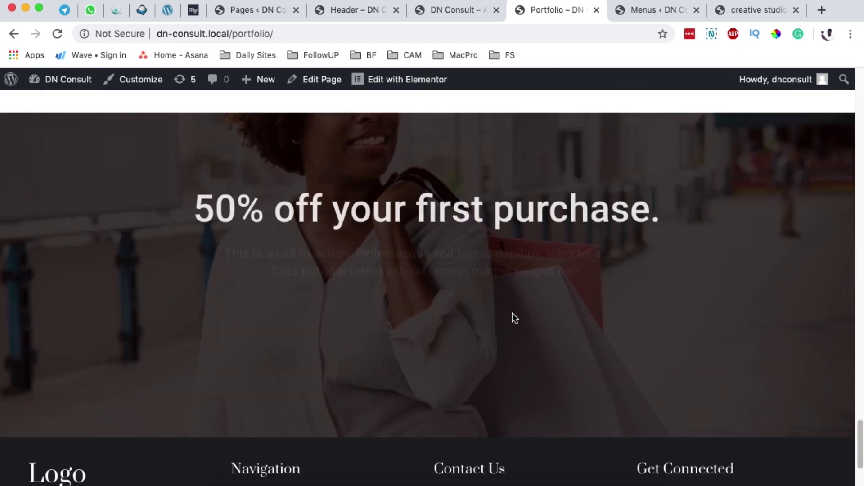
scroll(511, 318, "up", 7)
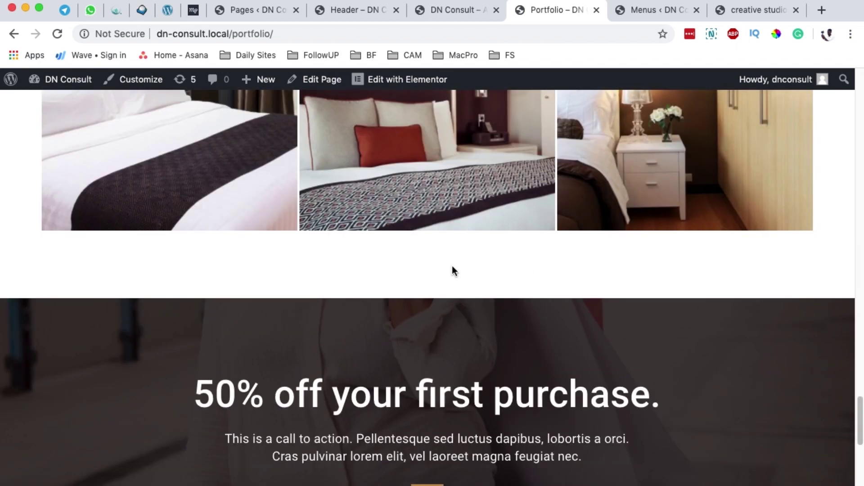
Step: Open the Portfolio page for editing with Elementor in a new tab from the pages list
left_click(250, 14)
scroll(358, 360, "down", 5)
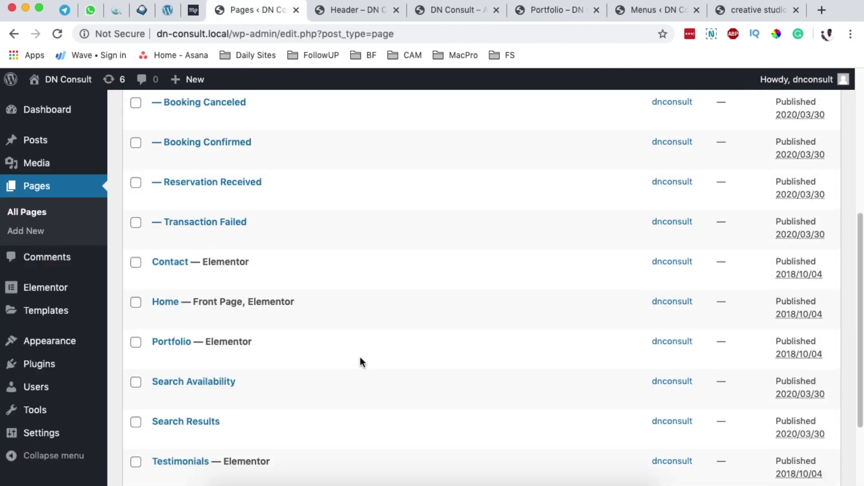
left_click(341, 347, "super")
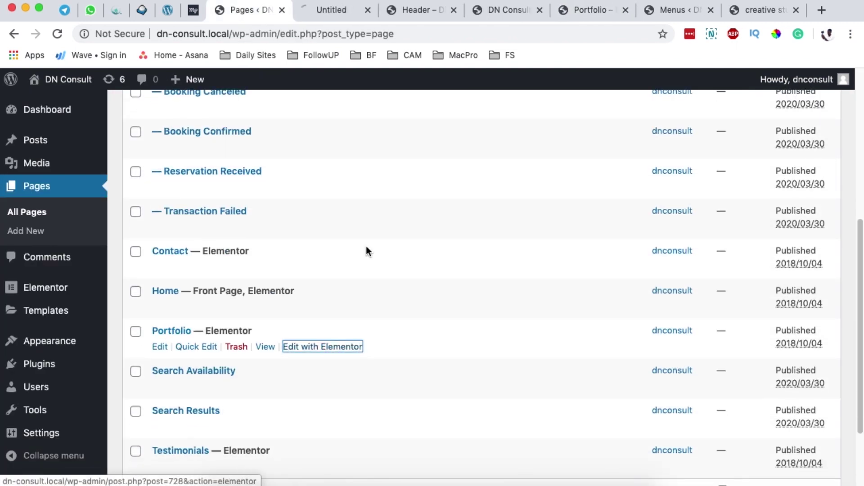
left_click(318, 11)
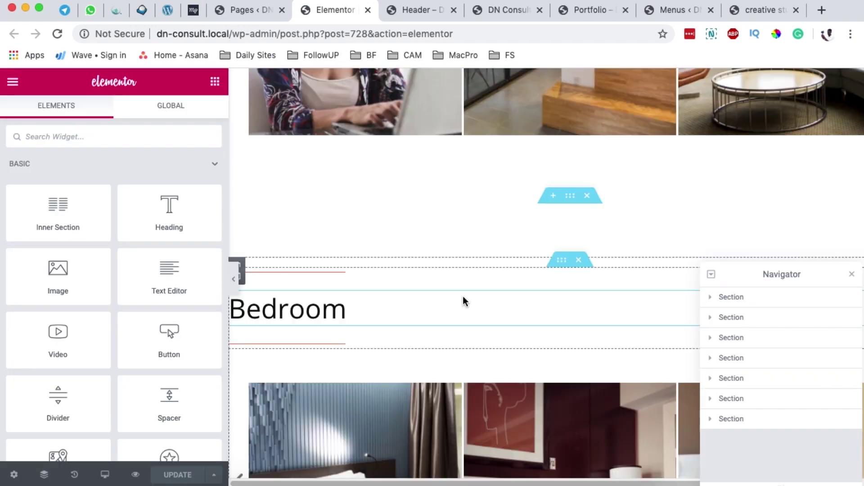
Step: Add a single-column section below the Bedroom gallery and place a Shortcode widget in it
scroll(464, 295, "down", 5)
scroll(463, 295, "down", 2)
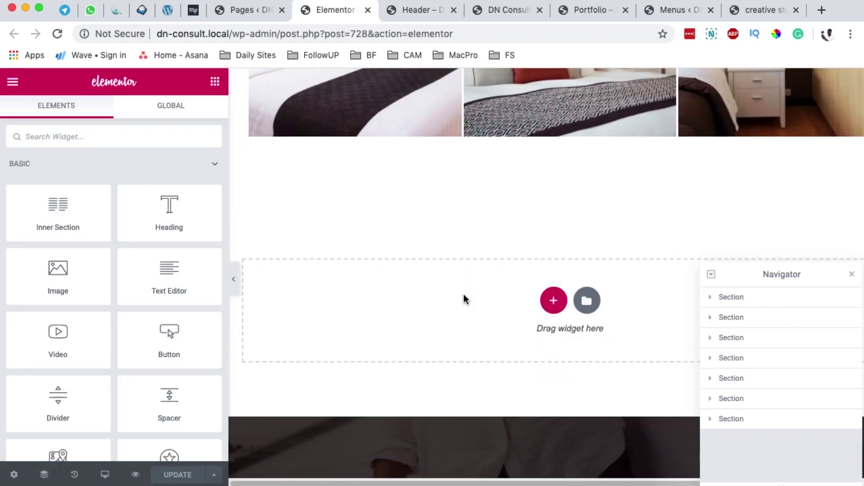
scroll(464, 293, "up", 7)
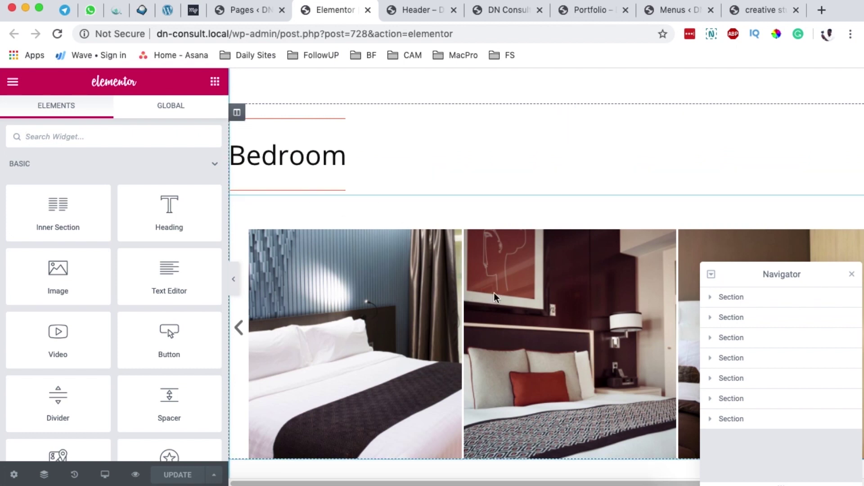
scroll(493, 293, "down", 5)
left_click(553, 356)
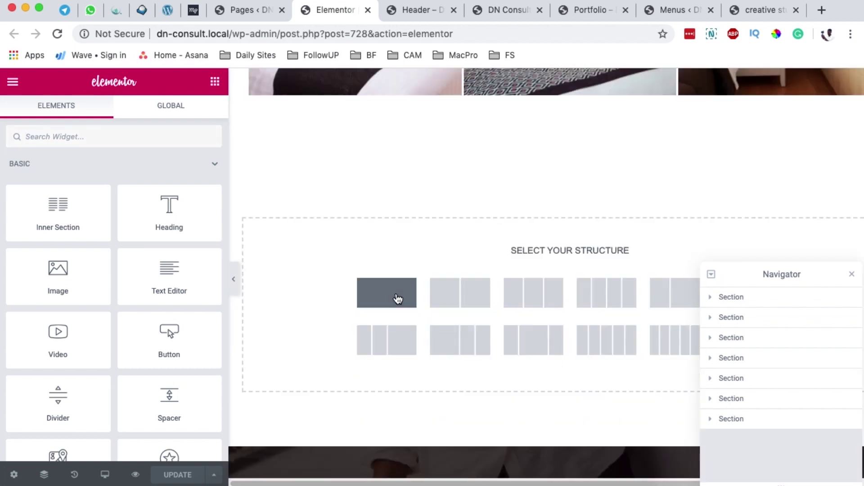
left_click(395, 297)
type("short")
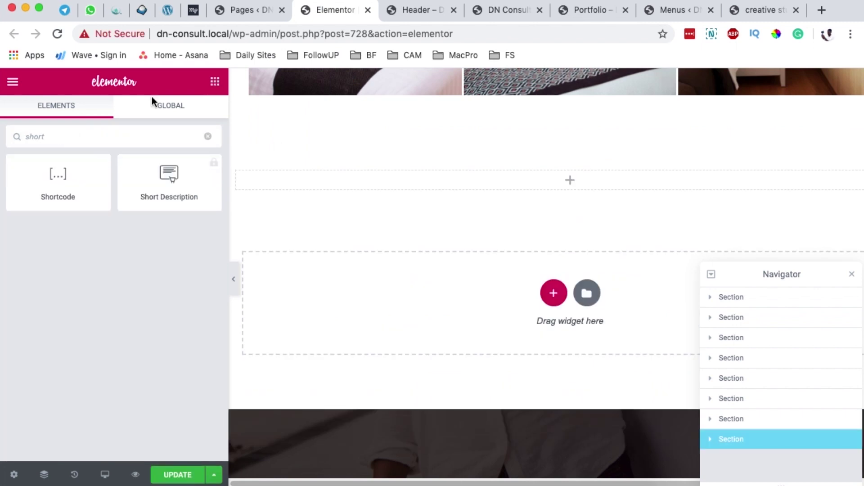
left_click_drag(58, 183, 593, 192)
Step: Enter the shortcode [hfe_template id='931'] in the widget, apply it and update the Portfolio page
left_click(151, 233)
type("[hfe_template id='931']")
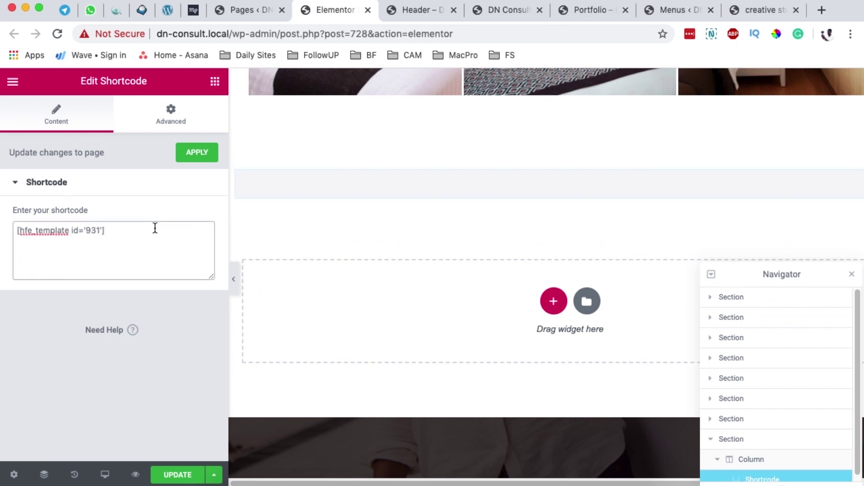
left_click(202, 154)
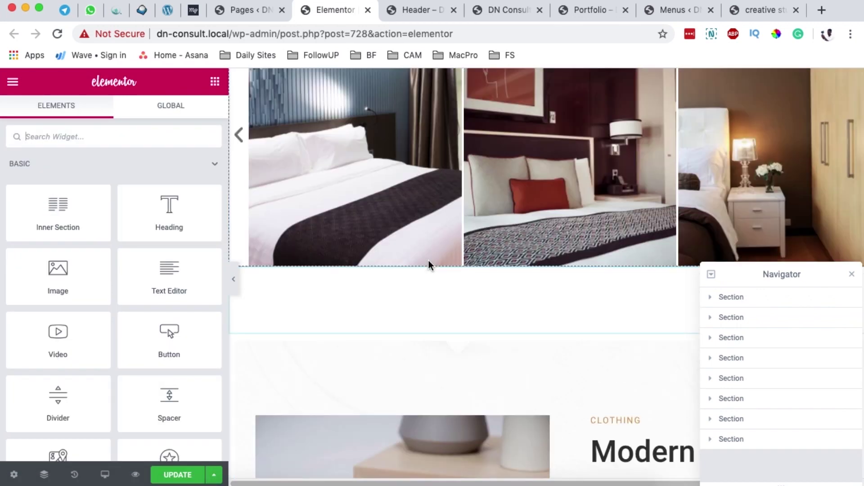
scroll(498, 347, "down", 15)
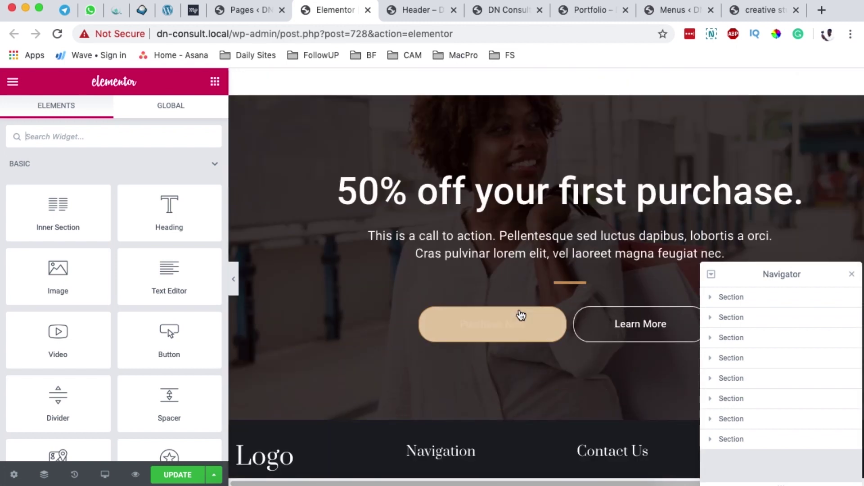
scroll(520, 313, "down", 3)
left_click(189, 478)
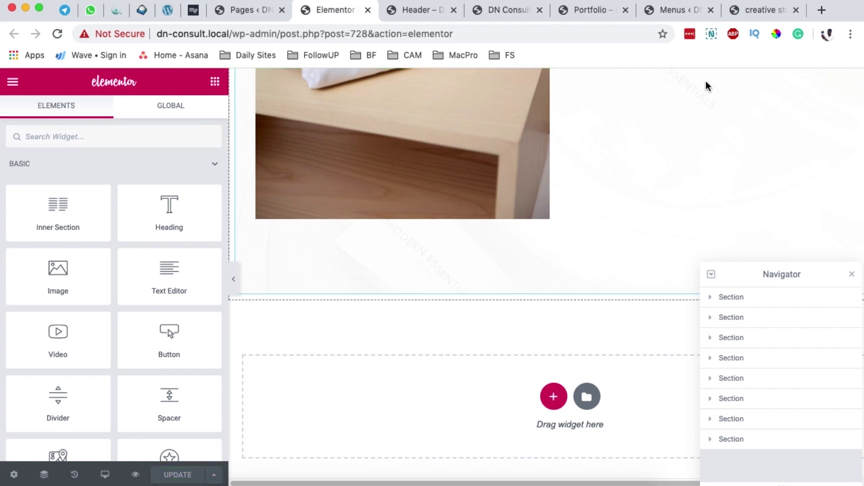
Step: Reload the live Portfolio page and examine the embedded custom block between the Bedroom gallery and the call-to-action section
left_click(562, 10)
scroll(490, 225, "up", 2)
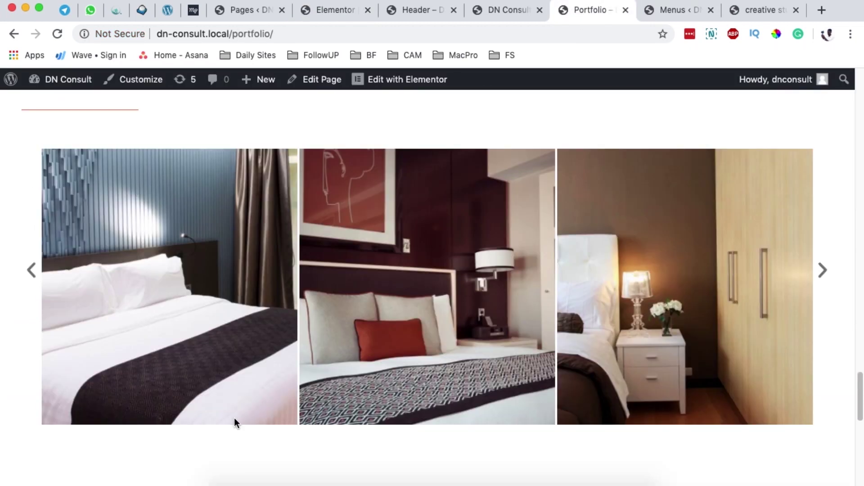
scroll(298, 433, "down", 1)
scroll(286, 315, "down", 6)
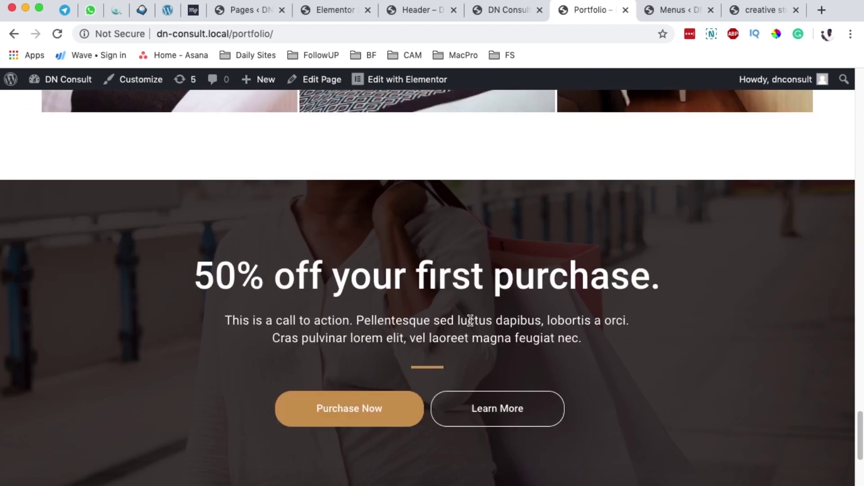
scroll(469, 320, "up", 8)
left_click(57, 34)
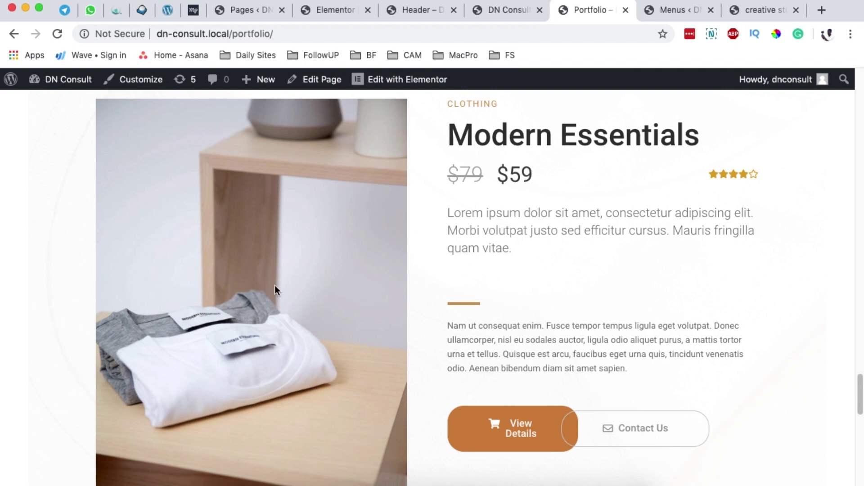
scroll(613, 351, "down", 1)
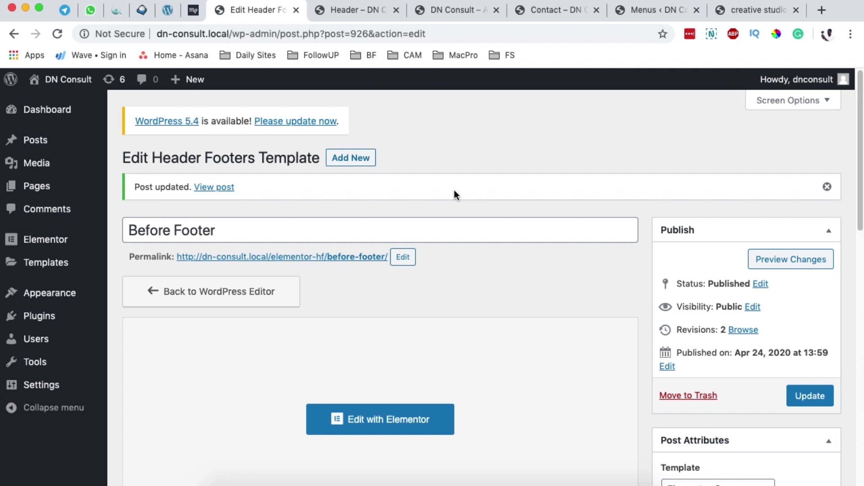
Step: Review the Before Footer template's type, display rule and page exclusion in the Elementor Header Footer options
scroll(455, 193, "down", 5)
scroll(539, 193, "down", 2)
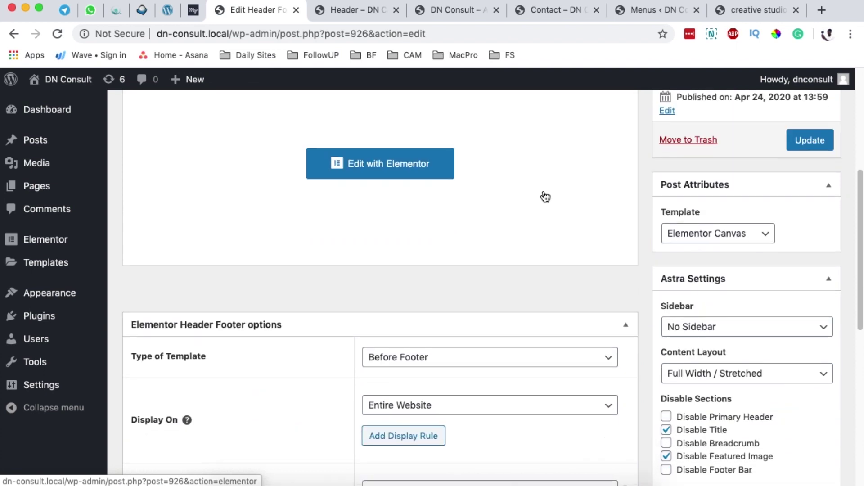
scroll(545, 196, "down", 1)
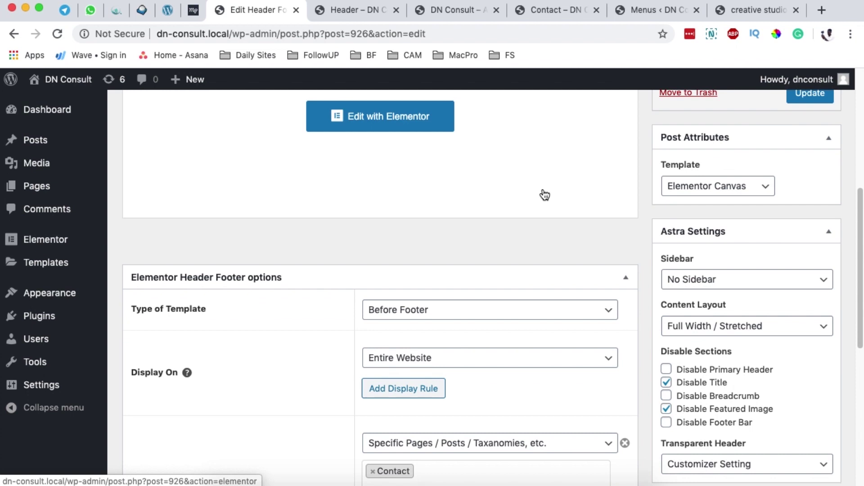
Step: Compare the lower parts of the live home page and Contact page to check where the Before Footer template displays
left_click(467, 11)
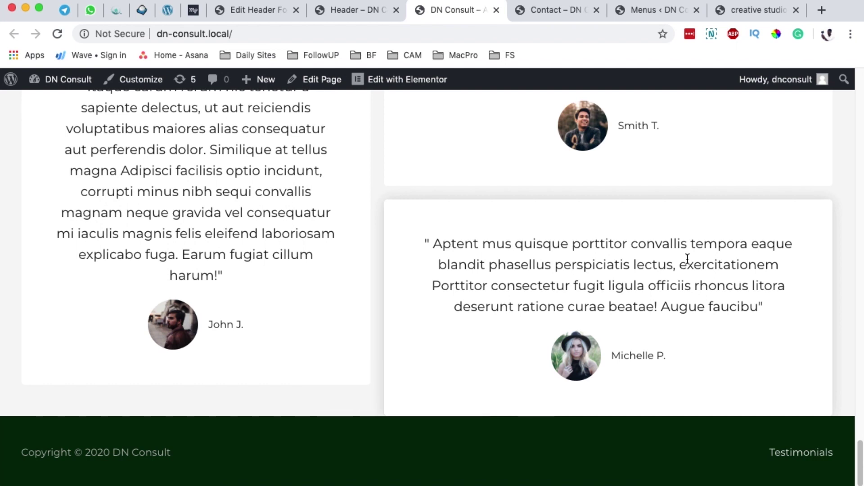
scroll(490, 274, "up", 3)
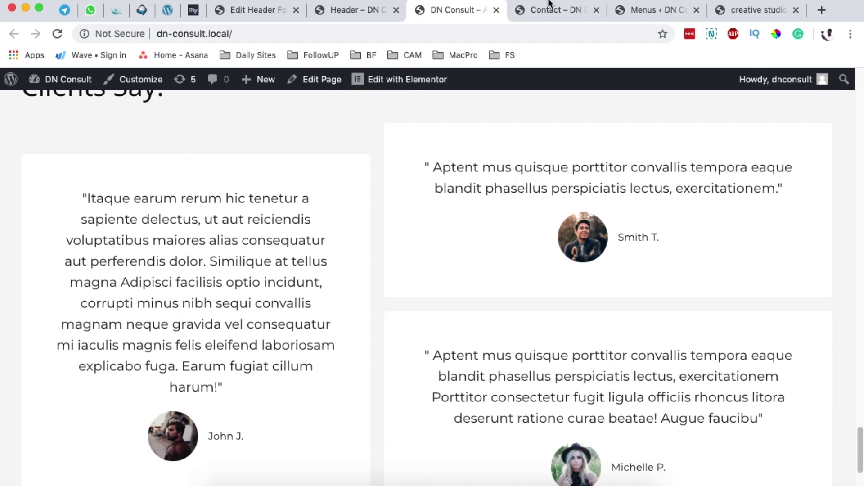
left_click(550, 10)
scroll(571, 144, "up", 4)
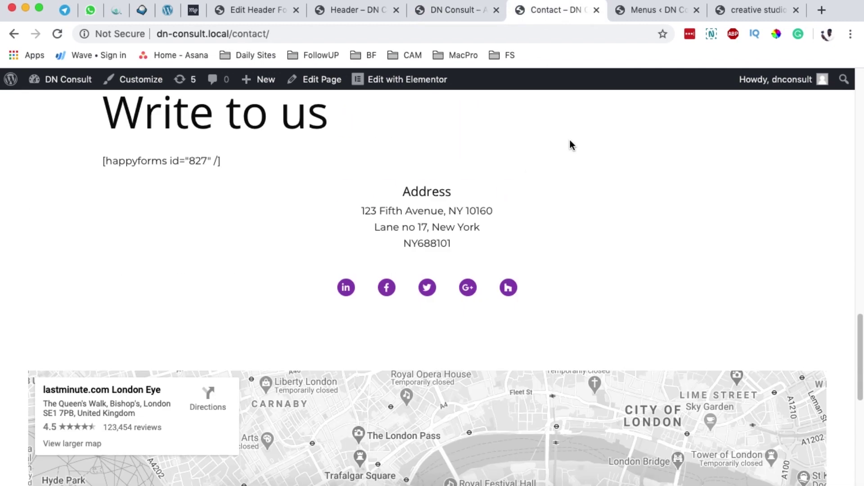
scroll(571, 144, "up", 3)
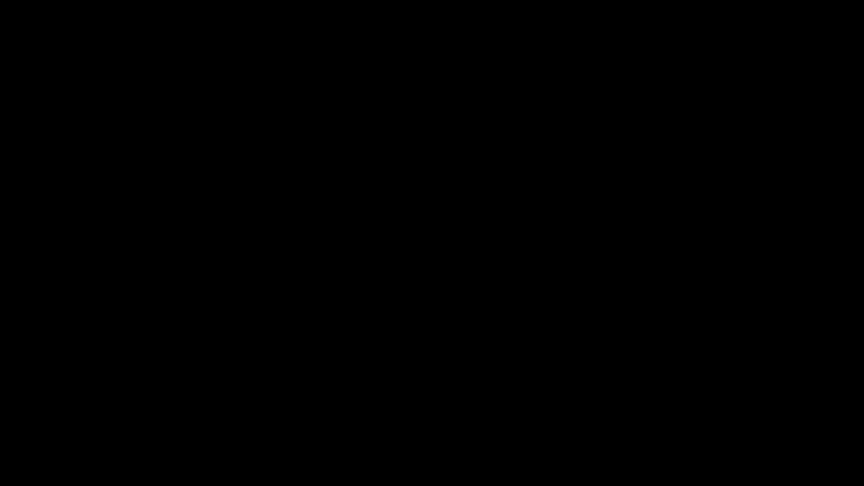